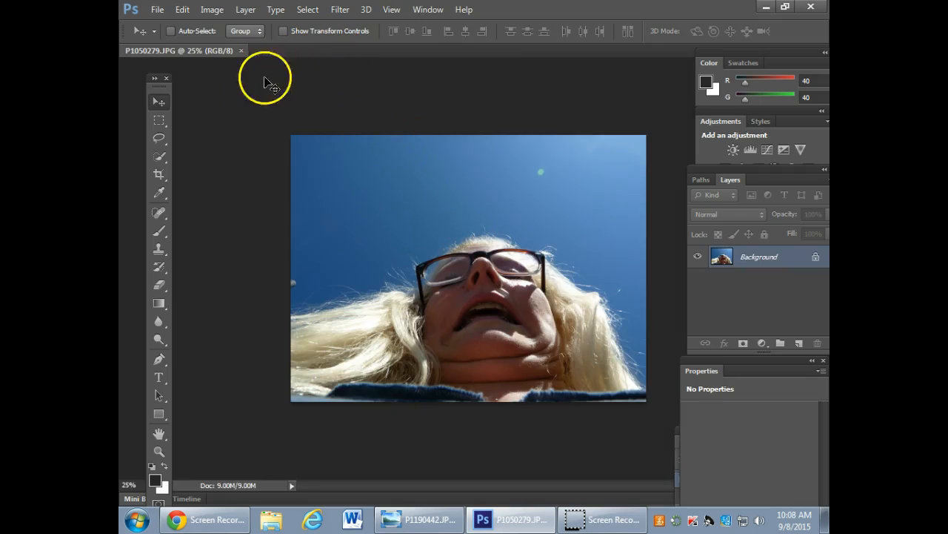
Crop the photo slightly along its left and top edges.
{"action": "left_click", "coordinate": [156, 172]}
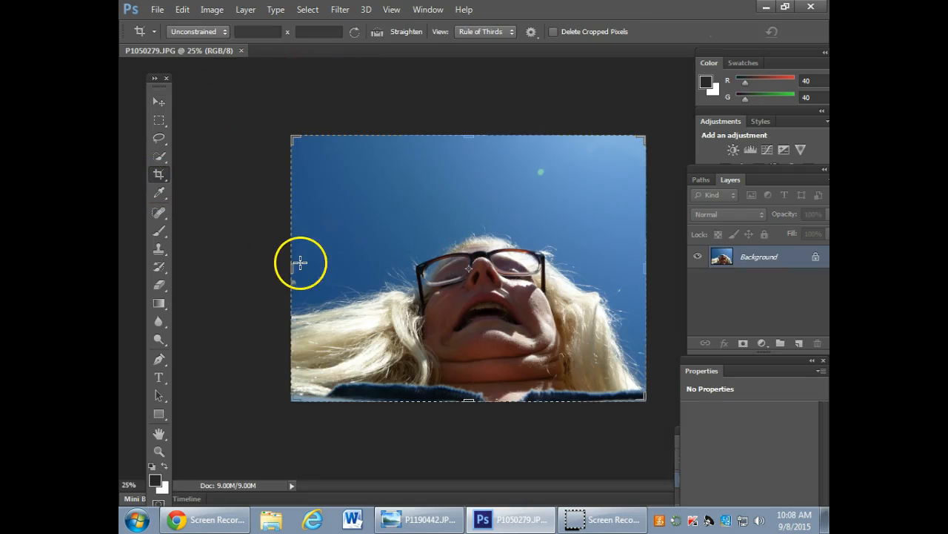
{"action": "left_click_drag", "start_coordinate": [298, 267], "coordinate": [307, 269]}
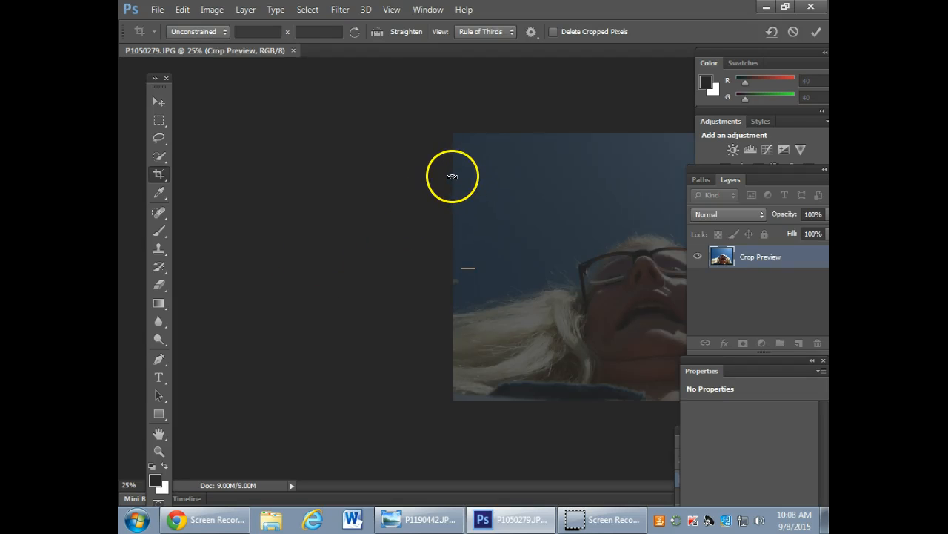
{"action": "key", "text": "ctrl+z"}
{"action": "left_click_drag", "start_coordinate": [295, 267], "coordinate": [309, 266]}
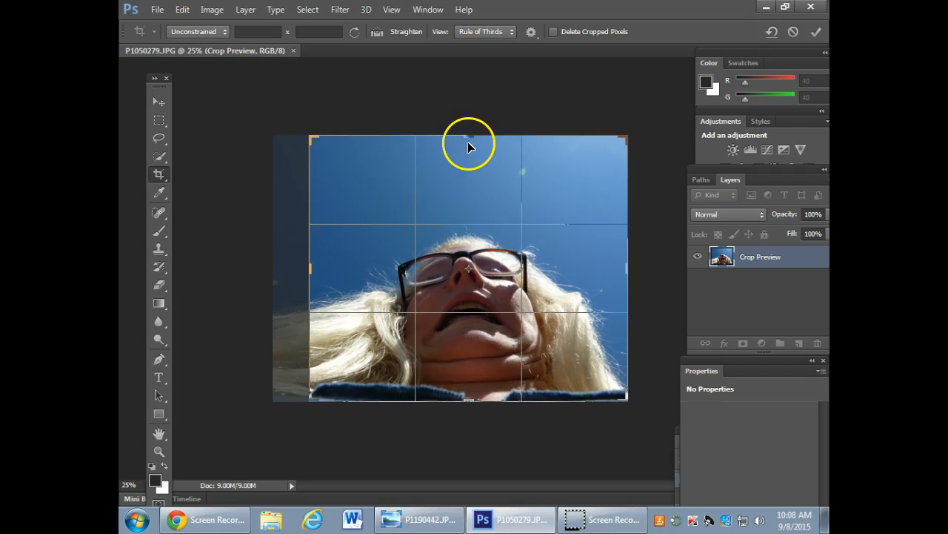
{"action": "left_click_drag", "start_coordinate": [468, 138], "coordinate": [468, 151]}
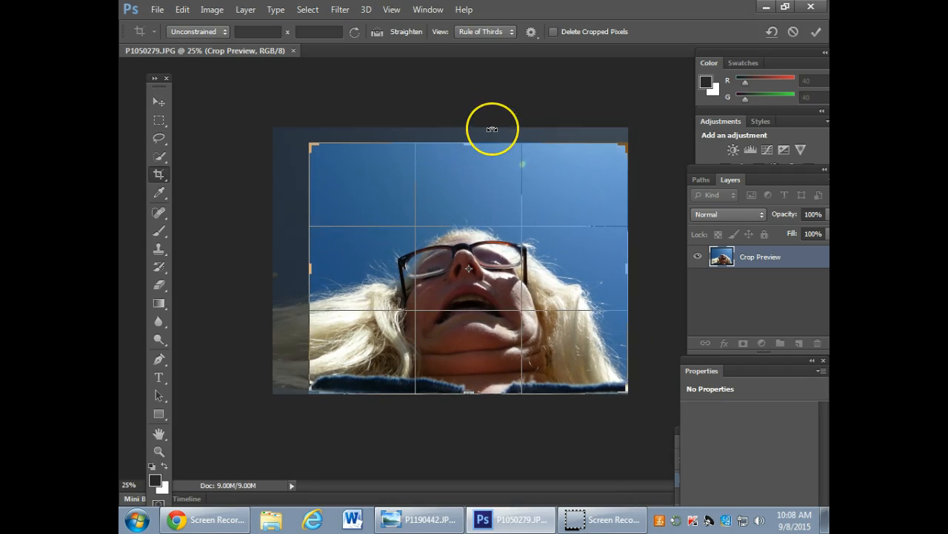
{"action": "key", "text": "Return"}
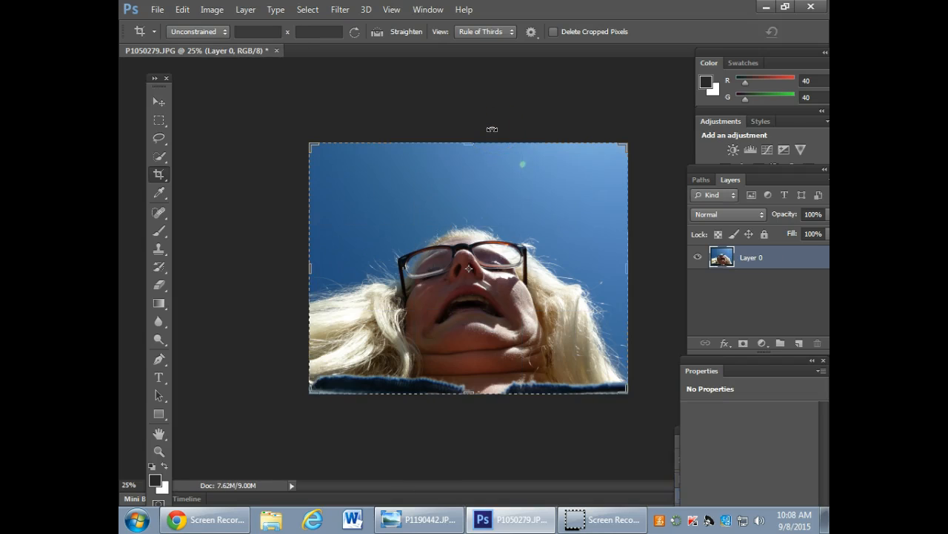
Switch to the Move tool and reposition the floating single-column toolbox closer to the photo.
{"action": "left_click", "coordinate": [157, 78]}
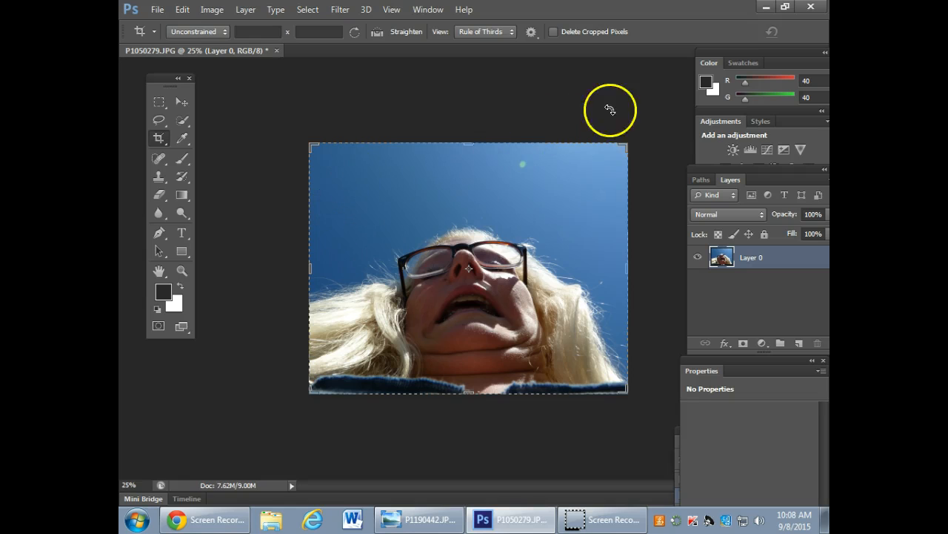
{"action": "left_click", "coordinate": [180, 102]}
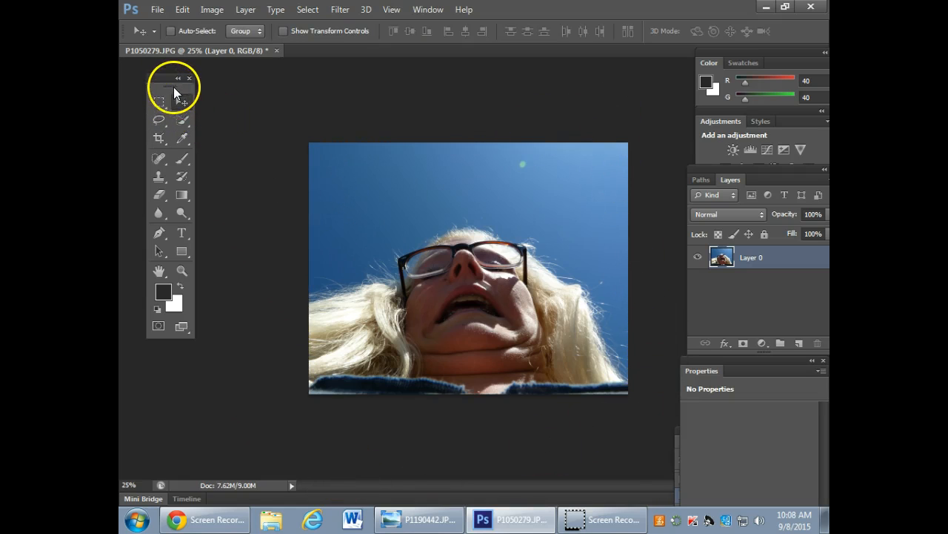
{"action": "left_click", "coordinate": [178, 78]}
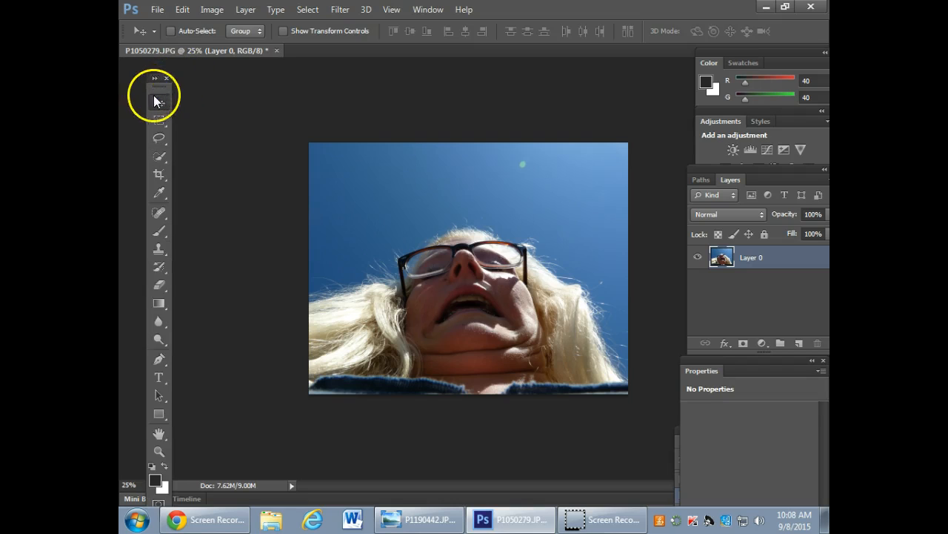
{"action": "left_click_drag", "start_coordinate": [170, 84], "coordinate": [194, 75]}
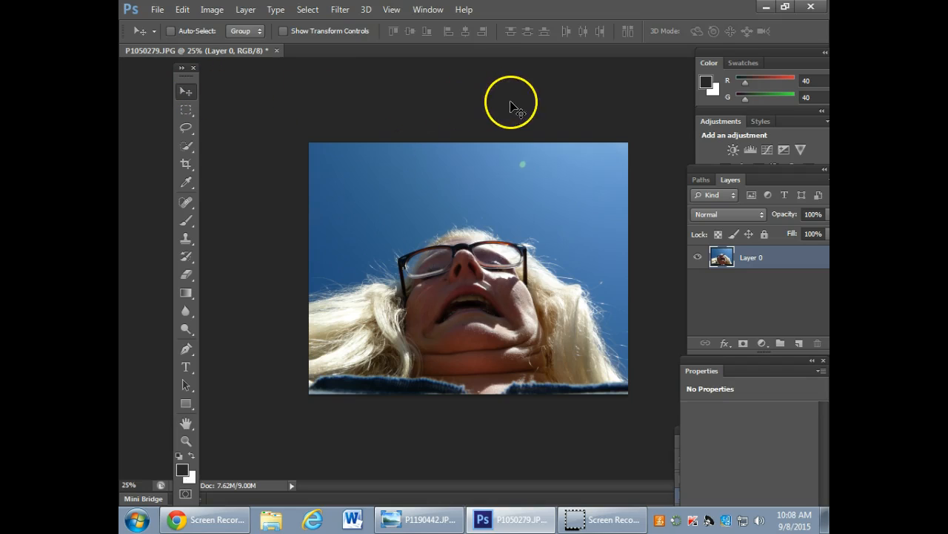
Add a Levels adjustment layer above the cropped photo and view its histogram.
{"action": "left_click", "coordinate": [763, 343]}
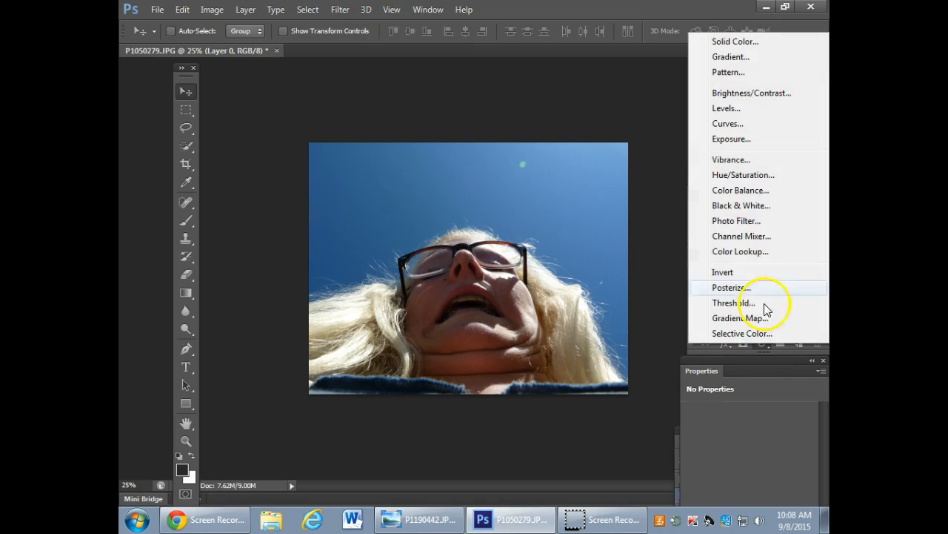
{"action": "left_click", "coordinate": [743, 110]}
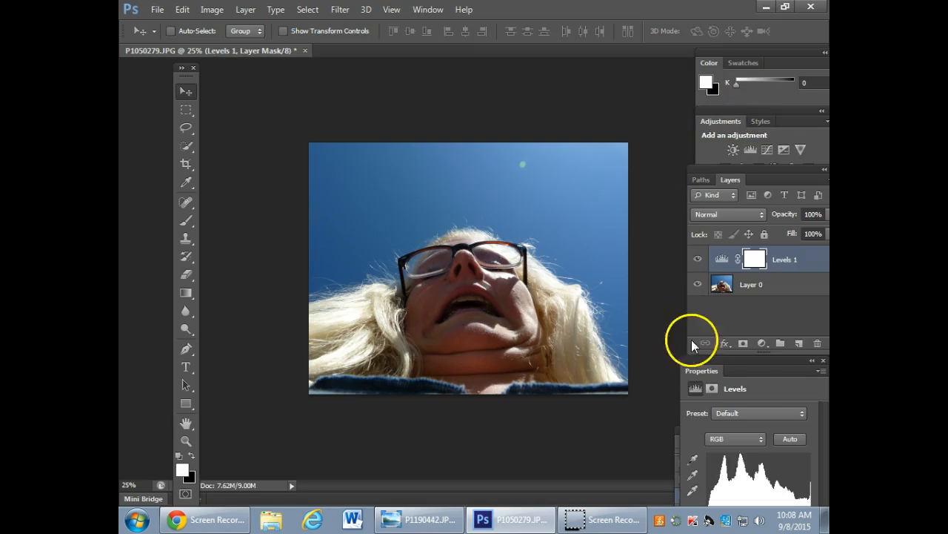
{"action": "left_click_drag", "start_coordinate": [757, 378], "coordinate": [301, 92]}
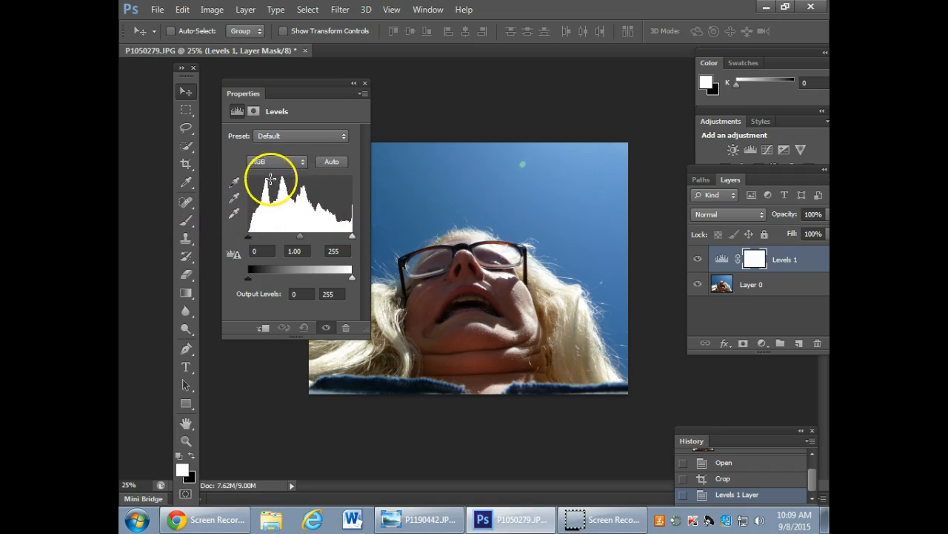
{"action": "left_click_drag", "start_coordinate": [319, 80], "coordinate": [780, 362]}
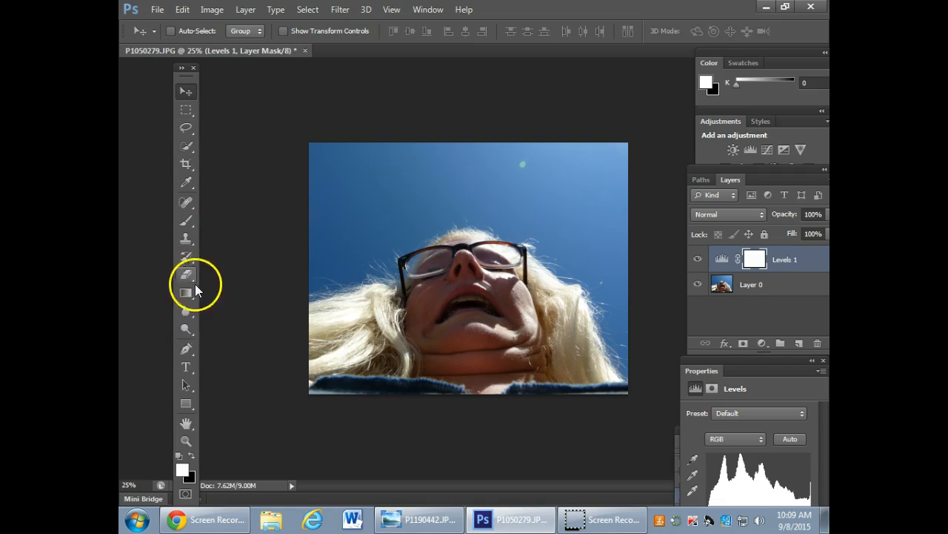
Try to lighten the face with the Dodge tool while the Levels layer mask is active.
{"action": "left_click", "coordinate": [185, 330]}
{"action": "left_click", "coordinate": [189, 331]}
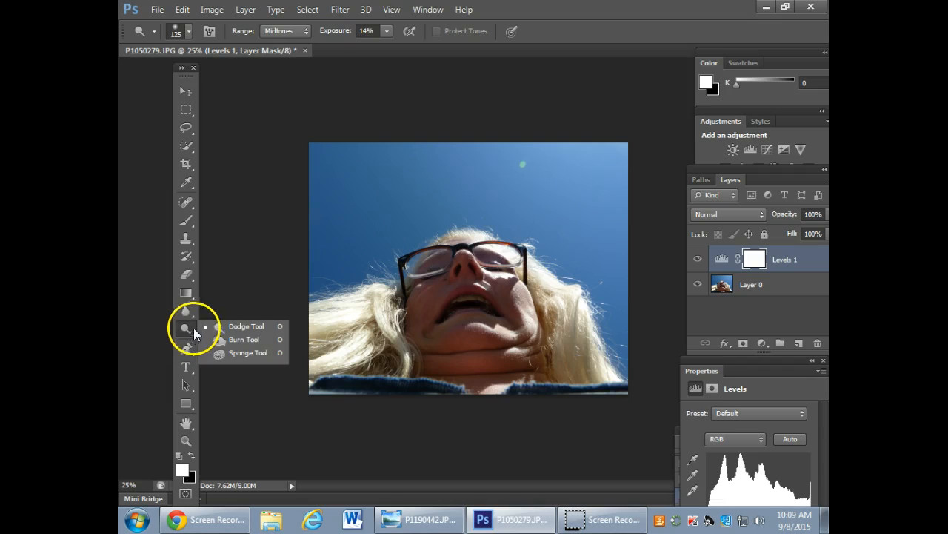
{"action": "left_click", "coordinate": [252, 327]}
{"action": "left_click", "coordinate": [254, 298]}
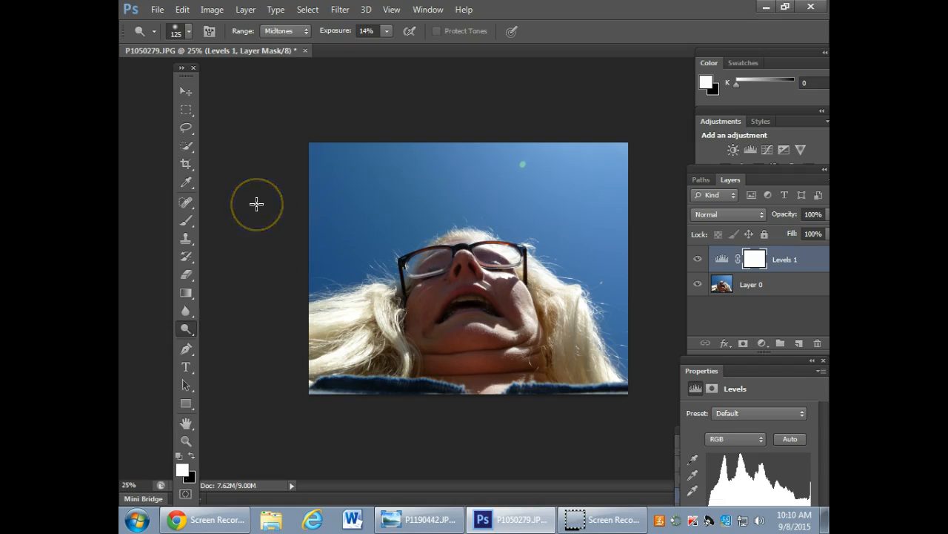
{"action": "mouse_move", "coordinate": [434, 369]}
{"action": "left_mouse_down"}
{"action": "mouse_move", "coordinate": [499, 264]}
{"action": "mouse_move", "coordinate": [422, 255]}
{"action": "mouse_move", "coordinate": [419, 369]}
{"action": "mouse_move", "coordinate": [538, 303]}
{"action": "mouse_move", "coordinate": [511, 270]}
{"action": "mouse_move", "coordinate": [598, 438]}
{"action": "mouse_move", "coordinate": [579, 263]}
{"action": "mouse_move", "coordinate": [381, 249]}
{"action": "mouse_move", "coordinate": [432, 195]}
{"action": "mouse_move", "coordinate": [514, 266]}
{"action": "mouse_move", "coordinate": [423, 389]}
{"action": "mouse_move", "coordinate": [438, 269]}
{"action": "mouse_move", "coordinate": [481, 338]}
{"action": "mouse_move", "coordinate": [411, 267]}
{"action": "mouse_move", "coordinate": [531, 299]}
{"action": "mouse_move", "coordinate": [457, 245]}
{"action": "mouse_move", "coordinate": [435, 361]}
{"action": "mouse_move", "coordinate": [480, 246]}
{"action": "mouse_move", "coordinate": [409, 357]}
{"action": "mouse_move", "coordinate": [492, 303]}
{"action": "mouse_move", "coordinate": [495, 266]}
{"action": "mouse_move", "coordinate": [411, 283]}
{"action": "left_mouse_up"}
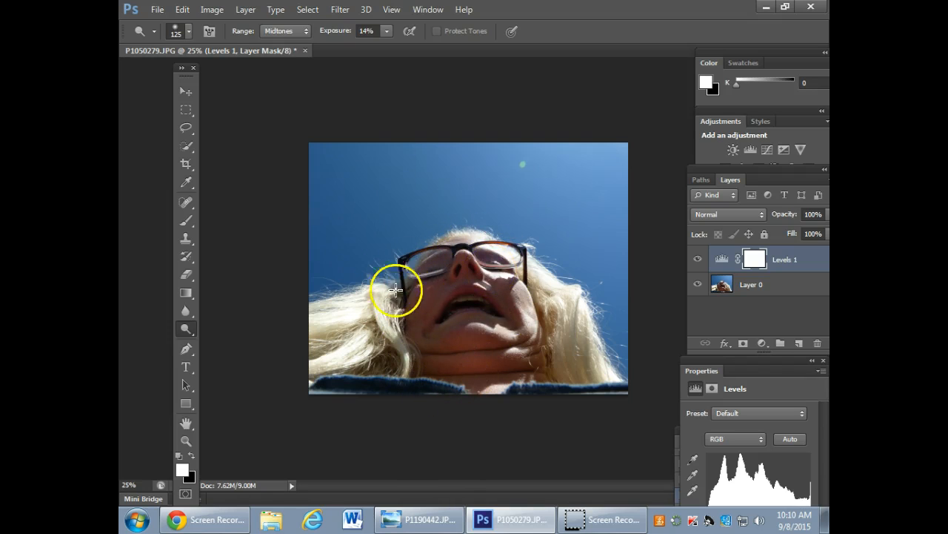
Make Layer 0 the active layer and choose the Dodge tool.
{"action": "left_click", "coordinate": [777, 288]}
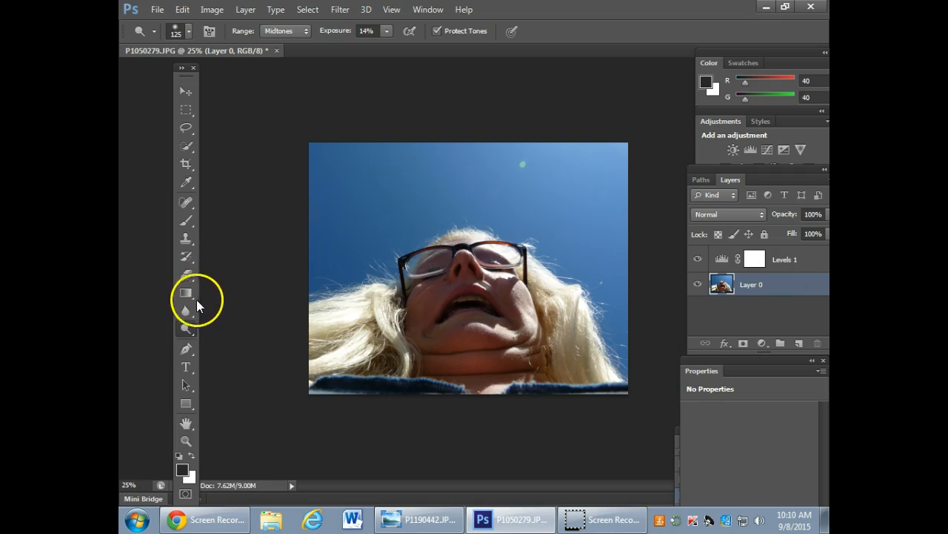
{"action": "right_click", "coordinate": [185, 330]}
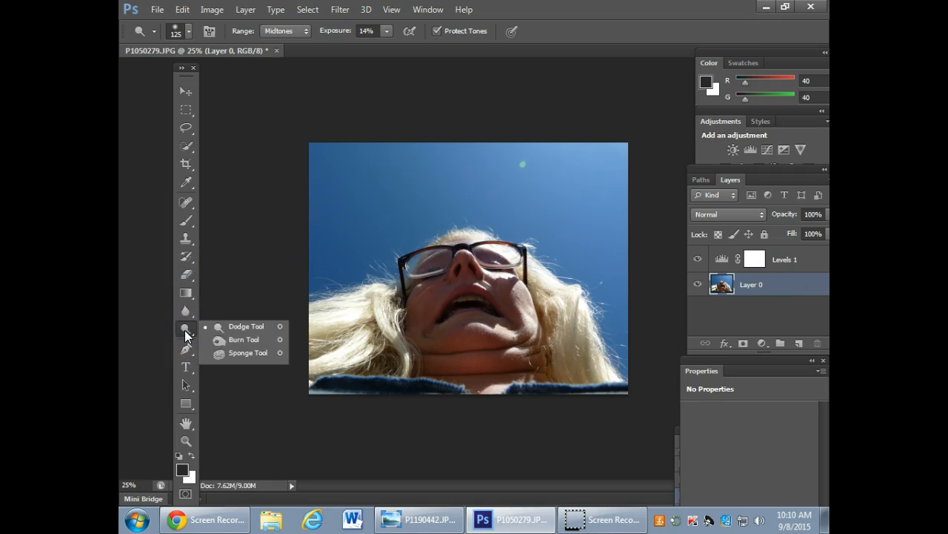
{"action": "left_click", "coordinate": [232, 326]}
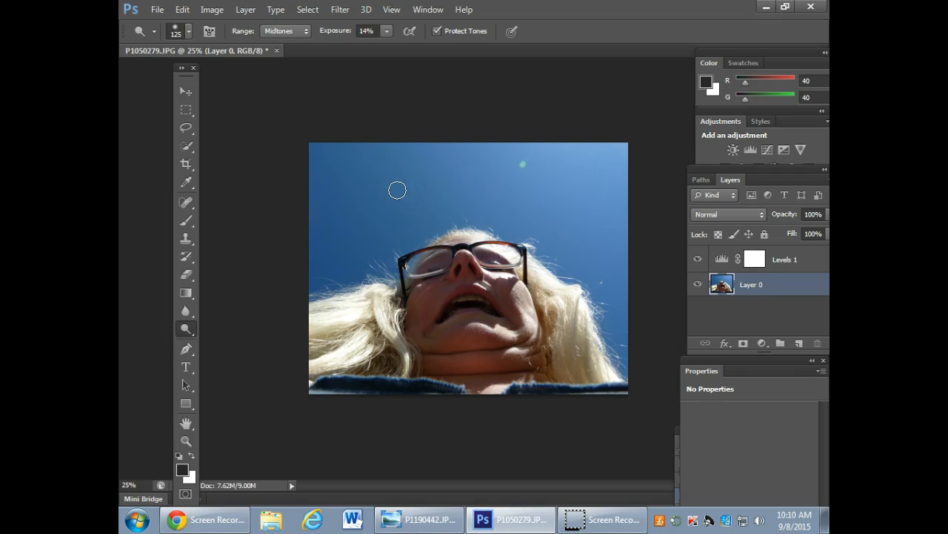
Try smaller and larger Dodge brush sizes over the sky, finishing at 400 px.
{"action": "left_click", "coordinate": [380, 193]}
{"action": "key", "text": "bracketleft"}
{"action": "key", "text": "bracketleft"}
{"action": "key", "text": "bracketleft"}
{"action": "key", "text": "bracketleft"}
{"action": "key", "text": "bracketleft"}
{"action": "key", "text": "bracketleft"}
{"action": "key", "text": "bracketleft"}
{"action": "key", "text": "bracketright"}
{"action": "key", "text": "bracketright"}
{"action": "key", "text": "bracketright"}
{"action": "key", "text": "bracketright"}
{"action": "key", "text": "bracketright"}
{"action": "key", "text": "bracketright"}
{"action": "key", "text": "bracketright"}
{"action": "key", "text": "bracketright"}
{"action": "key", "text": "bracketright"}
{"action": "key", "text": "bracketright"}
{"action": "key", "text": "bracketright"}
{"action": "key", "text": "bracketright"}
{"action": "key", "text": "bracketleft"}
{"action": "key", "text": "bracketleft"}
{"action": "key", "text": "bracketleft"}
{"action": "key", "text": "bracketleft"}
{"action": "key", "text": "bracketleft"}
{"action": "key", "text": "bracketright"}
{"action": "key", "text": "bracketright"}
{"action": "key", "text": "bracketright"}
{"action": "key", "text": "bracketright"}
{"action": "key", "text": "bracketright"}
{"action": "key", "text": "bracketright"}
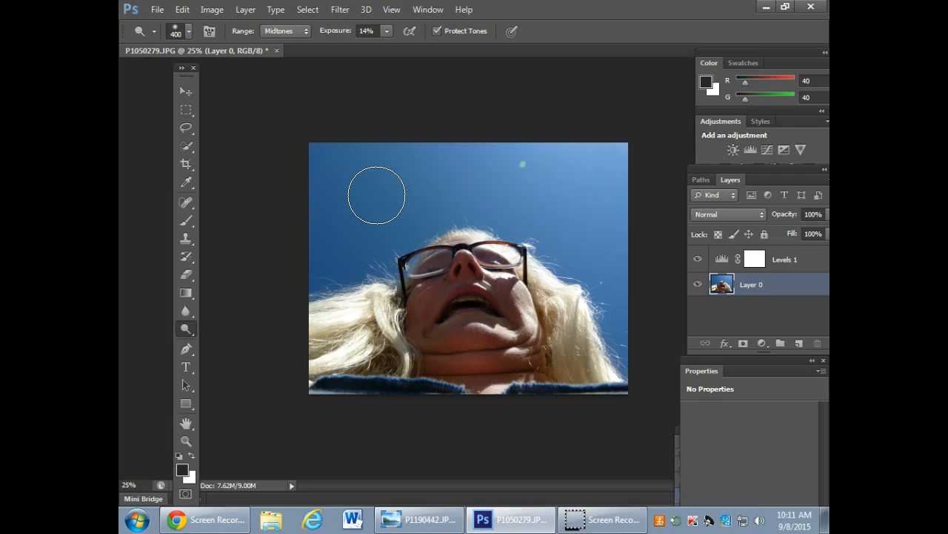
{"action": "left_click", "coordinate": [406, 202]}
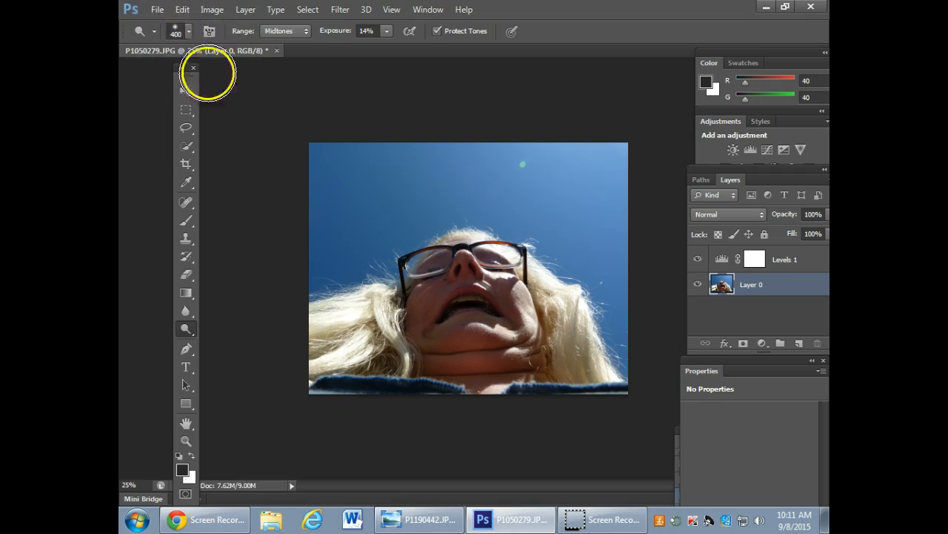
Set the Dodge brush to 98 px with 0% hardness.
{"action": "left_click", "coordinate": [182, 31]}
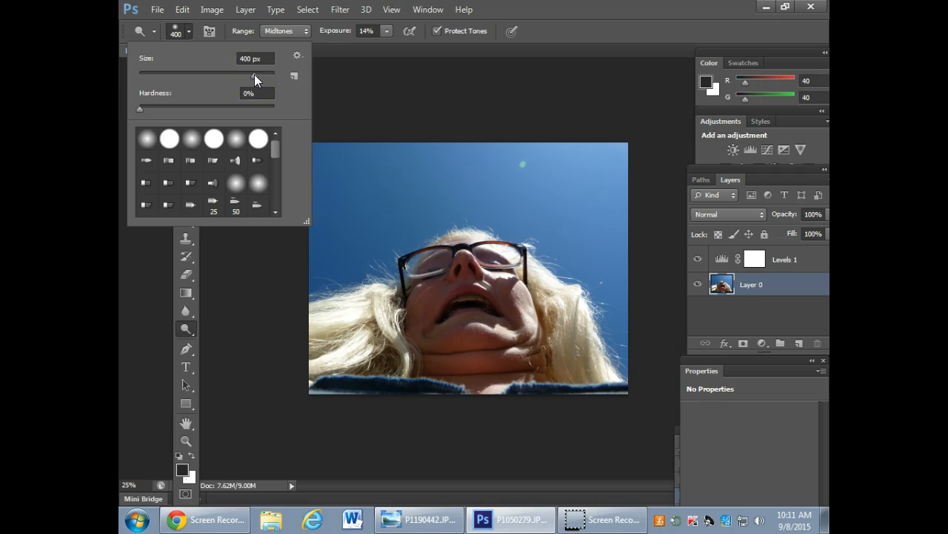
{"action": "left_click_drag", "start_coordinate": [252, 72], "coordinate": [142, 70]}
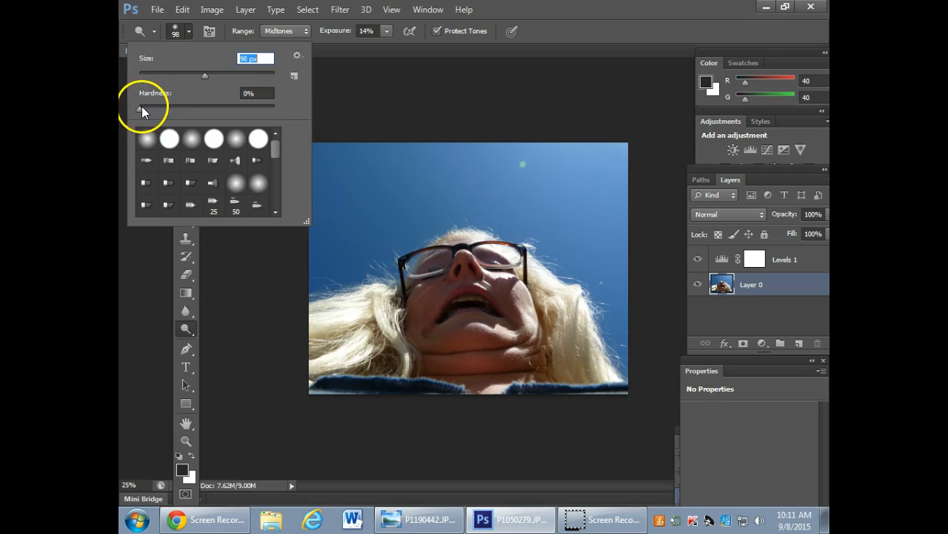
{"action": "left_click_drag", "start_coordinate": [142, 107], "coordinate": [246, 109]}
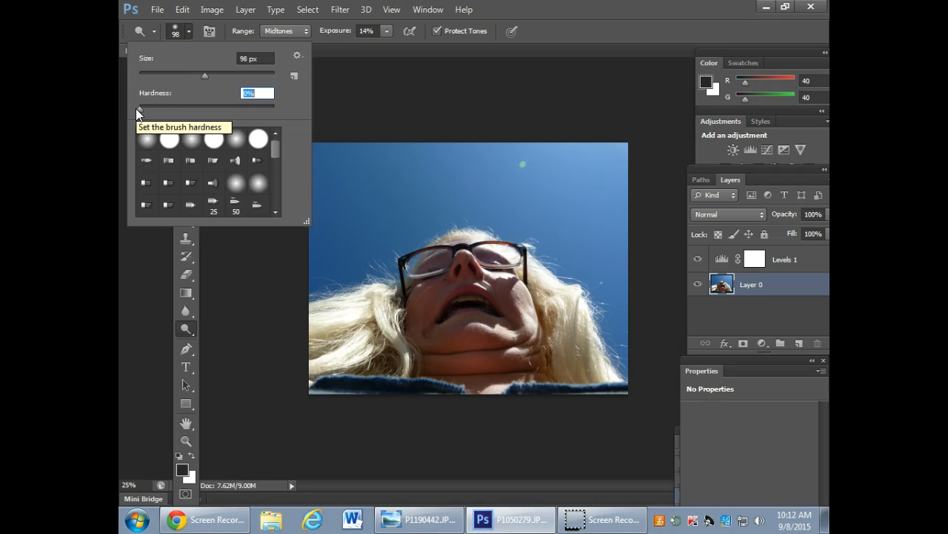
{"action": "left_click", "coordinate": [369, 83]}
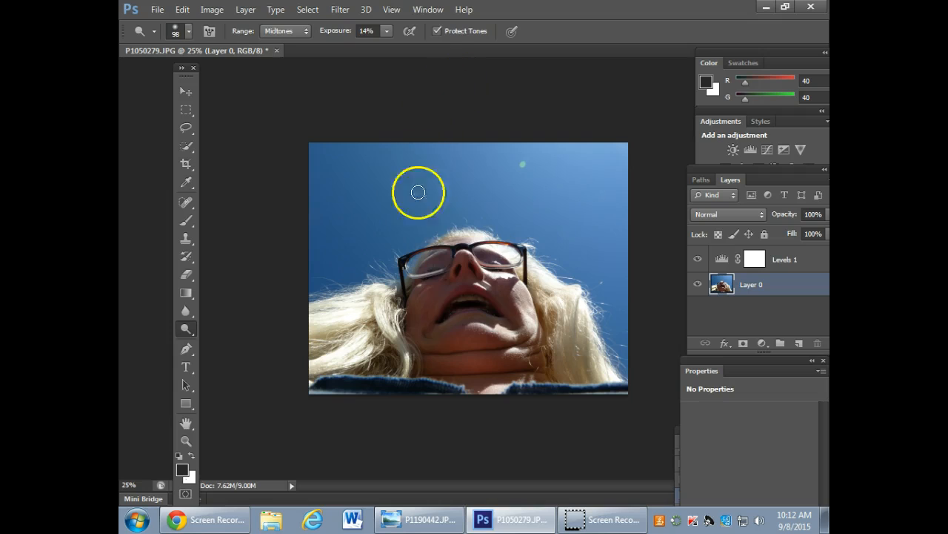
Enlarge the Dodge brush to 300 px for the face and chin, and reduce it to 250 px.
{"action": "key", "text": "bracketright"}
{"action": "key", "text": "bracketright"}
{"action": "key", "text": "bracketright"}
{"action": "key", "text": "bracketright"}
{"action": "key", "text": "bracketright"}
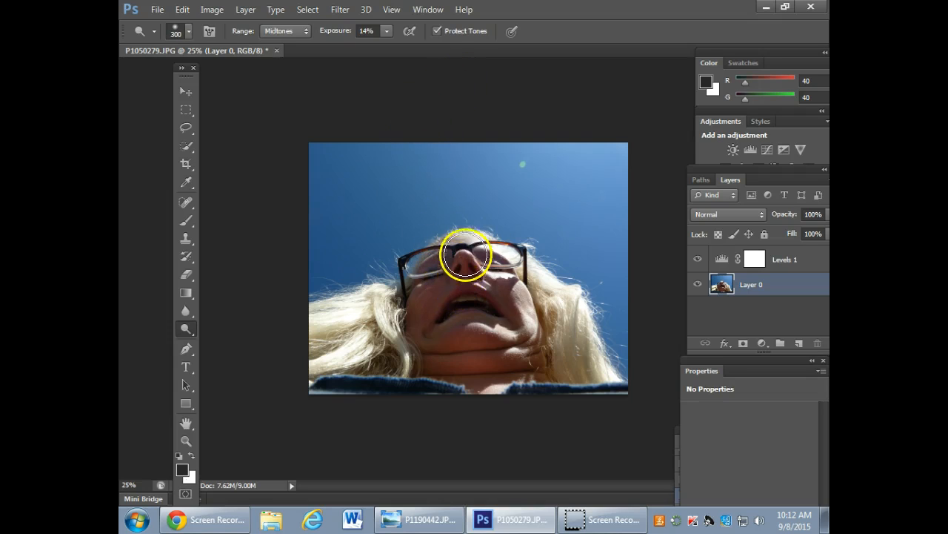
{"action": "key", "text": "bracketright"}
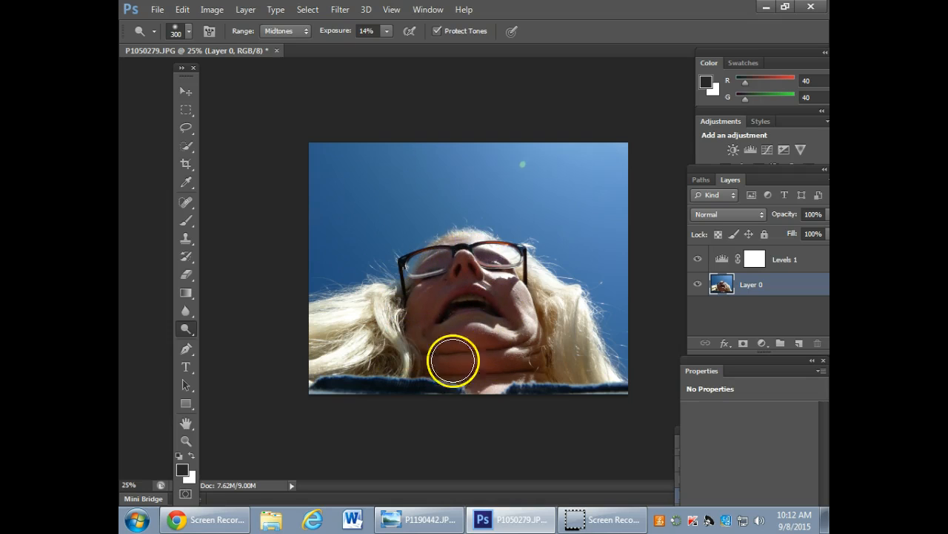
{"action": "key", "text": "bracketleft"}
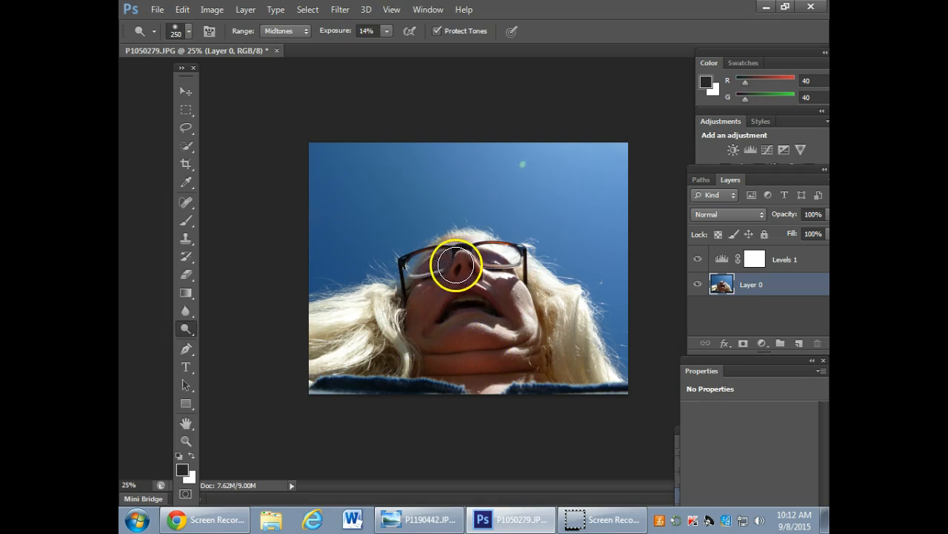
Try the Dodge tool at 100% exposure and undo the trial stroke.
{"action": "left_click_drag", "start_coordinate": [381, 33], "coordinate": [328, 34]}
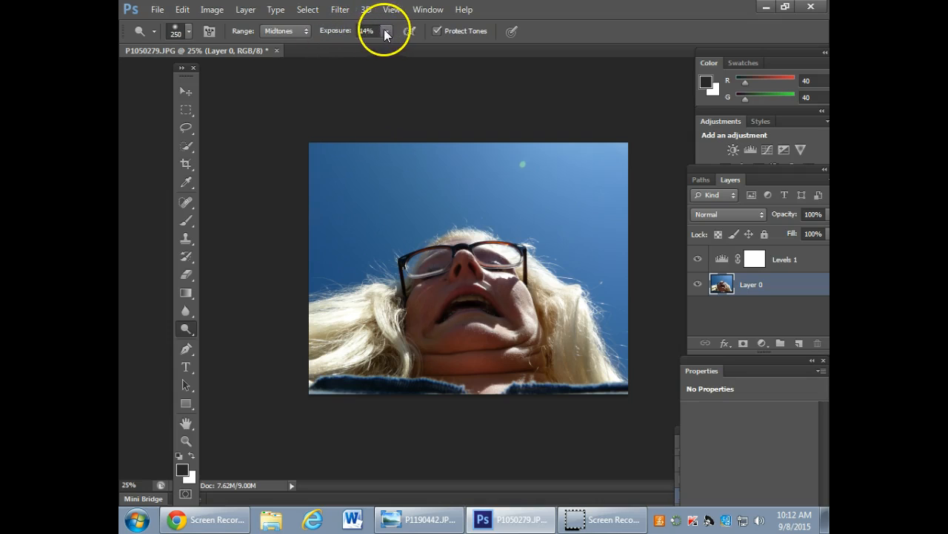
{"action": "mouse_move", "coordinate": [383, 43]}
{"action": "left_mouse_down"}
{"action": "mouse_move", "coordinate": [411, 50]}
{"action": "mouse_move", "coordinate": [391, 52]}
{"action": "left_mouse_up"}
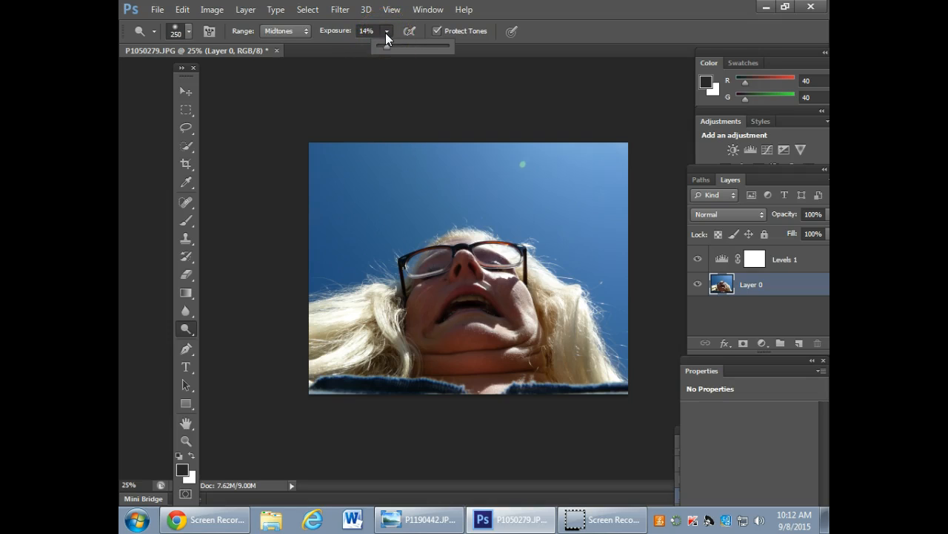
{"action": "left_click_drag", "start_coordinate": [400, 50], "coordinate": [470, 55]}
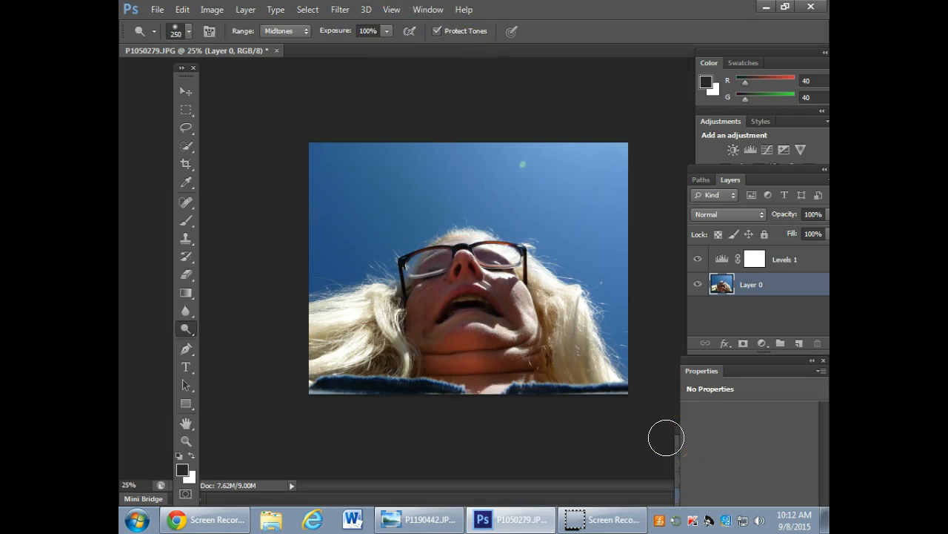
{"action": "key", "text": "ctrl+z"}
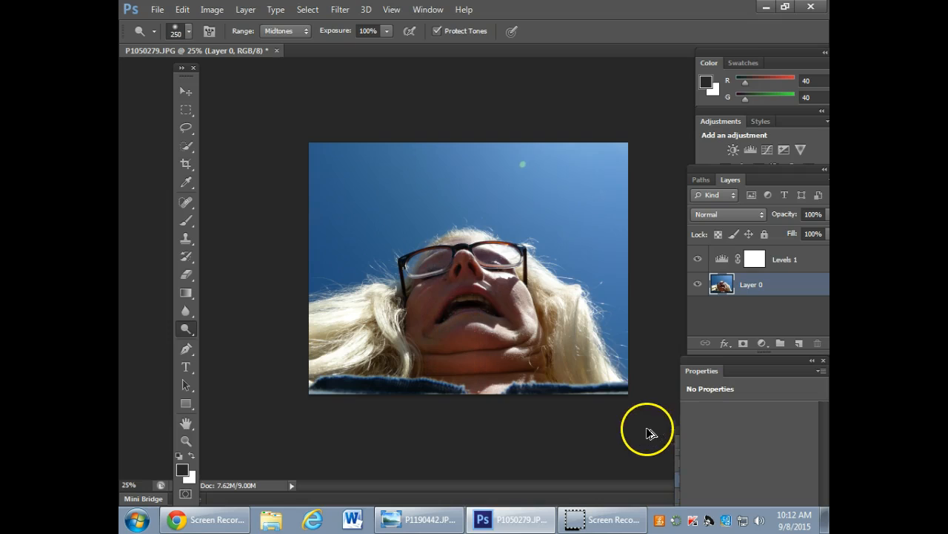
Set the Dodge exposure to 13% and lighten the shadowed skin around the nose and cheek.
{"action": "left_click", "coordinate": [387, 31]}
{"action": "mouse_move", "coordinate": [341, 50]}
{"action": "left_mouse_down"}
{"action": "mouse_move", "coordinate": [315, 53]}
{"action": "mouse_move", "coordinate": [324, 49]}
{"action": "left_mouse_up"}
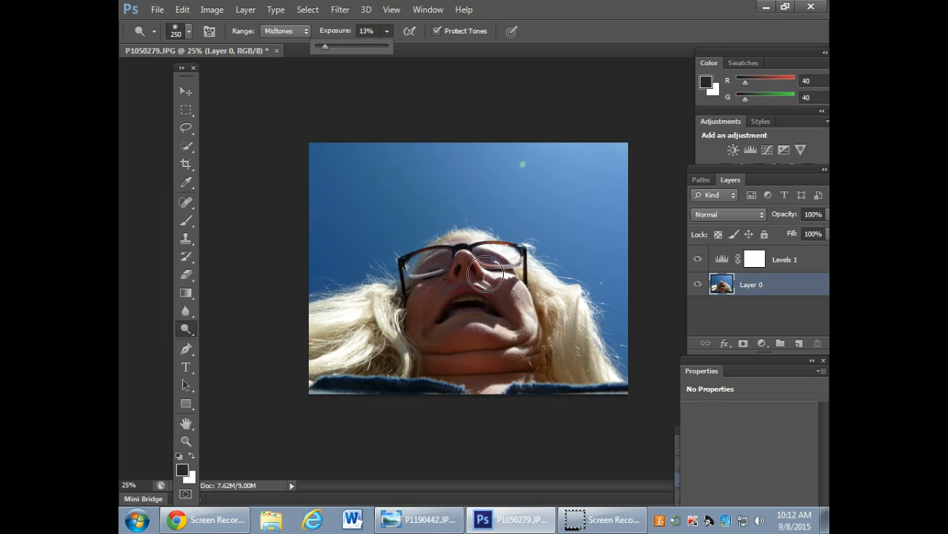
{"action": "mouse_move", "coordinate": [486, 274]}
{"action": "left_mouse_down"}
{"action": "mouse_move", "coordinate": [458, 262]}
{"action": "mouse_move", "coordinate": [434, 283]}
{"action": "mouse_move", "coordinate": [425, 315]}
{"action": "mouse_move", "coordinate": [467, 327]}
{"action": "mouse_move", "coordinate": [426, 335]}
{"action": "mouse_move", "coordinate": [503, 345]}
{"action": "mouse_move", "coordinate": [508, 295]}
{"action": "mouse_move", "coordinate": [482, 261]}
{"action": "mouse_move", "coordinate": [440, 273]}
{"action": "mouse_move", "coordinate": [420, 326]}
{"action": "mouse_move", "coordinate": [499, 341]}
{"action": "mouse_move", "coordinate": [439, 344]}
{"action": "mouse_move", "coordinate": [500, 369]}
{"action": "mouse_move", "coordinate": [436, 363]}
{"action": "mouse_move", "coordinate": [525, 364]}
{"action": "mouse_move", "coordinate": [417, 360]}
{"action": "mouse_move", "coordinate": [524, 359]}
{"action": "mouse_move", "coordinate": [503, 275]}
{"action": "mouse_move", "coordinate": [436, 283]}
{"action": "mouse_move", "coordinate": [415, 307]}
{"action": "mouse_move", "coordinate": [439, 266]}
{"action": "mouse_move", "coordinate": [503, 267]}
{"action": "mouse_move", "coordinate": [435, 285]}
{"action": "mouse_move", "coordinate": [511, 274]}
{"action": "mouse_move", "coordinate": [467, 250]}
{"action": "mouse_move", "coordinate": [441, 262]}
{"action": "mouse_move", "coordinate": [509, 274]}
{"action": "mouse_move", "coordinate": [469, 282]}
{"action": "mouse_move", "coordinate": [515, 280]}
{"action": "mouse_move", "coordinate": [500, 270]}
{"action": "mouse_move", "coordinate": [515, 322]}
{"action": "mouse_move", "coordinate": [500, 284]}
{"action": "mouse_move", "coordinate": [508, 338]}
{"action": "mouse_move", "coordinate": [527, 347]}
{"action": "mouse_move", "coordinate": [529, 334]}
{"action": "mouse_move", "coordinate": [504, 340]}
{"action": "mouse_move", "coordinate": [534, 363]}
{"action": "mouse_move", "coordinate": [441, 342]}
{"action": "mouse_move", "coordinate": [452, 351]}
{"action": "mouse_move", "coordinate": [454, 330]}
{"action": "mouse_move", "coordinate": [415, 360]}
{"action": "mouse_move", "coordinate": [532, 310]}
{"action": "mouse_move", "coordinate": [540, 277]}
{"action": "mouse_move", "coordinate": [415, 331]}
{"action": "mouse_move", "coordinate": [434, 372]}
{"action": "mouse_move", "coordinate": [421, 298]}
{"action": "mouse_move", "coordinate": [434, 281]}
{"action": "mouse_move", "coordinate": [425, 281]}
{"action": "mouse_move", "coordinate": [474, 254]}
{"action": "mouse_move", "coordinate": [434, 263]}
{"action": "mouse_move", "coordinate": [474, 250]}
{"action": "mouse_move", "coordinate": [502, 297]}
{"action": "left_mouse_up"}
Reduce the Dodge brush to 125 px for lightening smaller shadowed areas of the face.
{"action": "key", "text": "bracketleft"}
{"action": "key", "text": "bracketleft"}
{"action": "key", "text": "bracketleft"}
{"action": "key", "text": "bracketleft"}
{"action": "key", "text": "bracketright"}
{"action": "key", "text": "bracketright"}
{"action": "key", "text": "bracketleft"}
{"action": "key", "text": "bracketleft"}
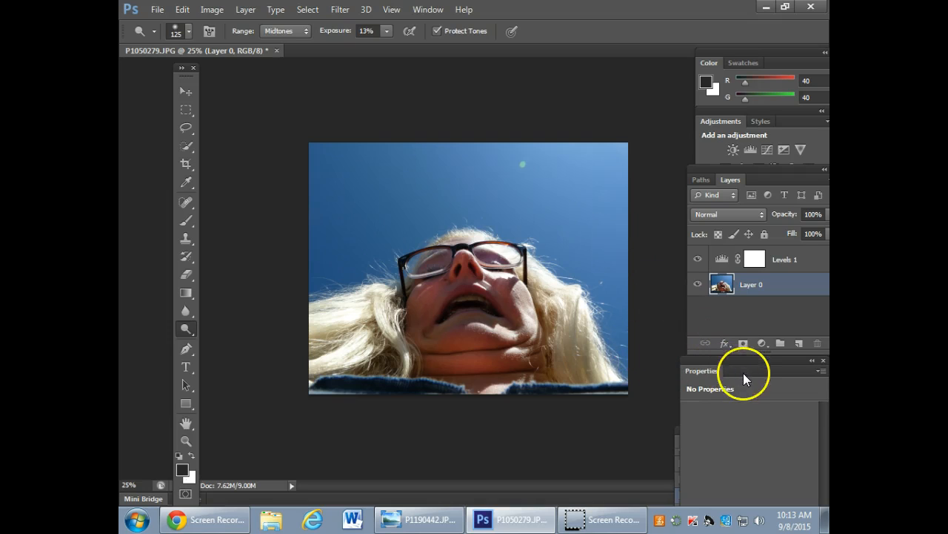
Move the Properties panel out of the way and bring the History panel fully into view.
{"action": "left_click_drag", "start_coordinate": [744, 373], "coordinate": [770, 518]}
{"action": "left_click_drag", "start_coordinate": [755, 426], "coordinate": [723, 343]}
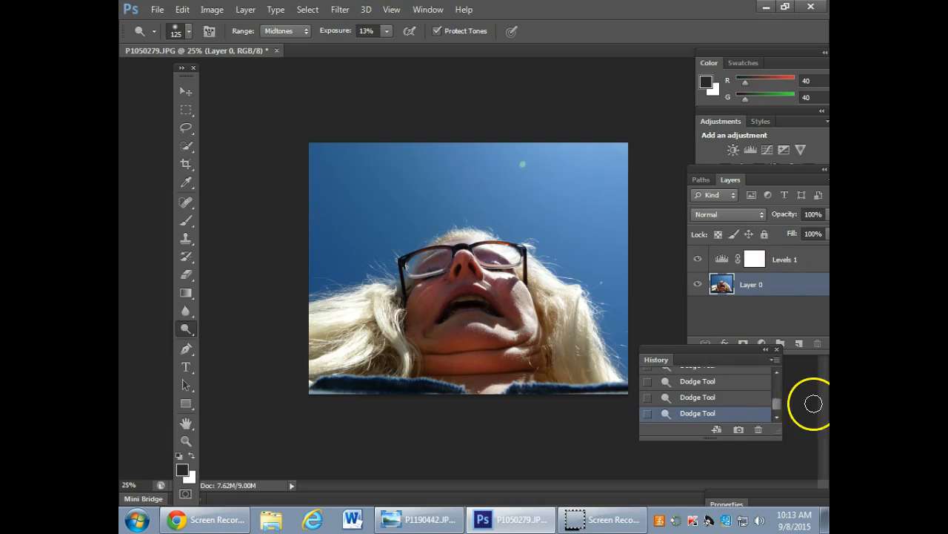
Revert the photo to its original opened snapshot in the history and move the History panel clear of the Layers panel.
{"action": "mouse_move", "coordinate": [780, 406]}
{"action": "left_mouse_down"}
{"action": "mouse_move", "coordinate": [778, 368]}
{"action": "mouse_move", "coordinate": [775, 407]}
{"action": "left_mouse_up"}
{"action": "left_click", "coordinate": [747, 384]}
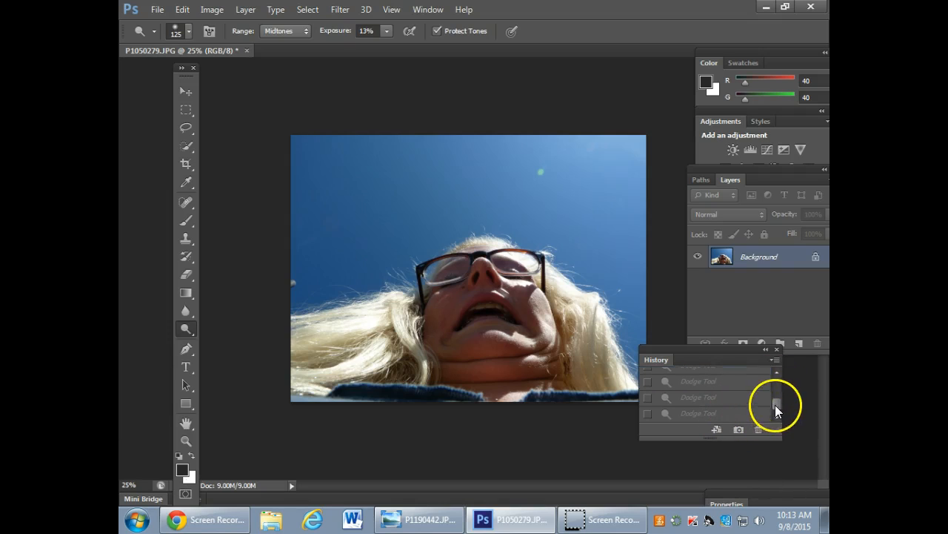
{"action": "left_click", "coordinate": [732, 413]}
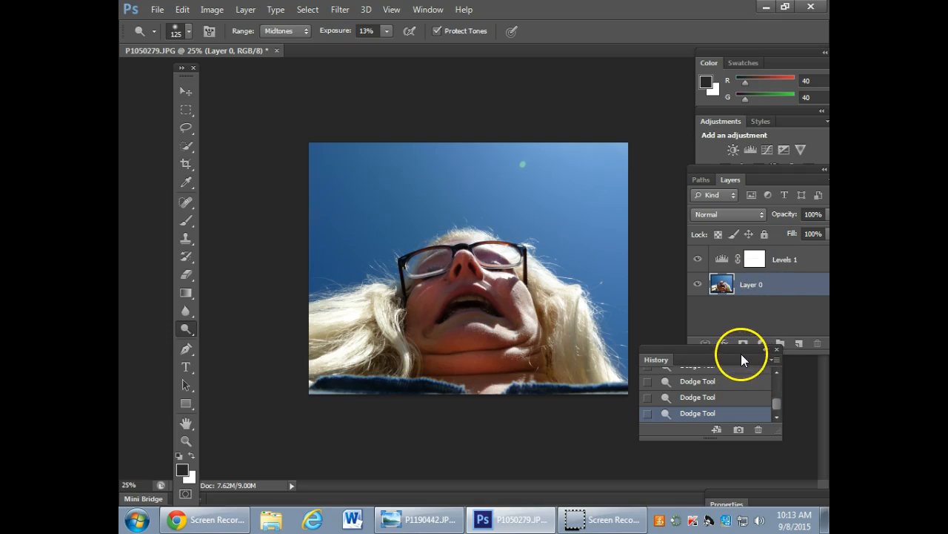
{"action": "left_click_drag", "start_coordinate": [776, 403], "coordinate": [773, 379]}
{"action": "left_click", "coordinate": [741, 376]}
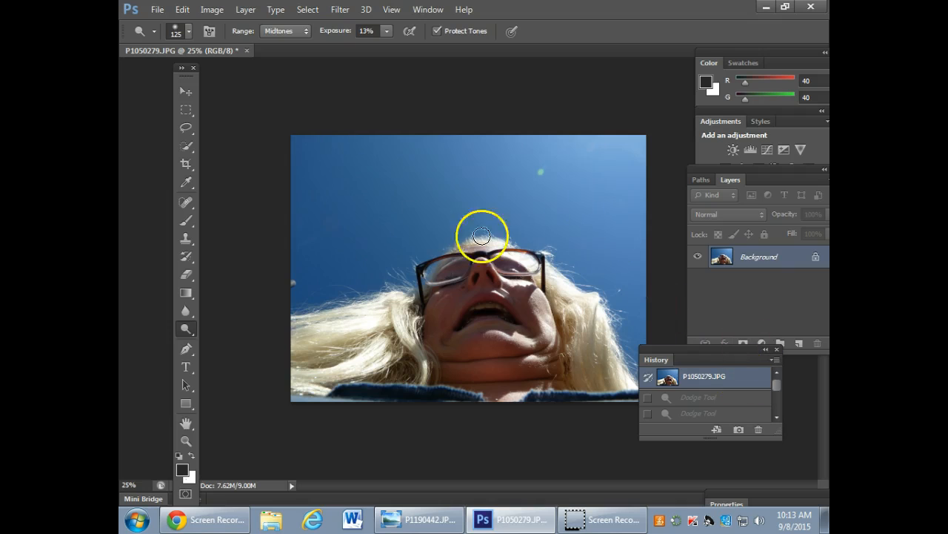
{"action": "left_click_drag", "start_coordinate": [722, 351], "coordinate": [758, 434]}
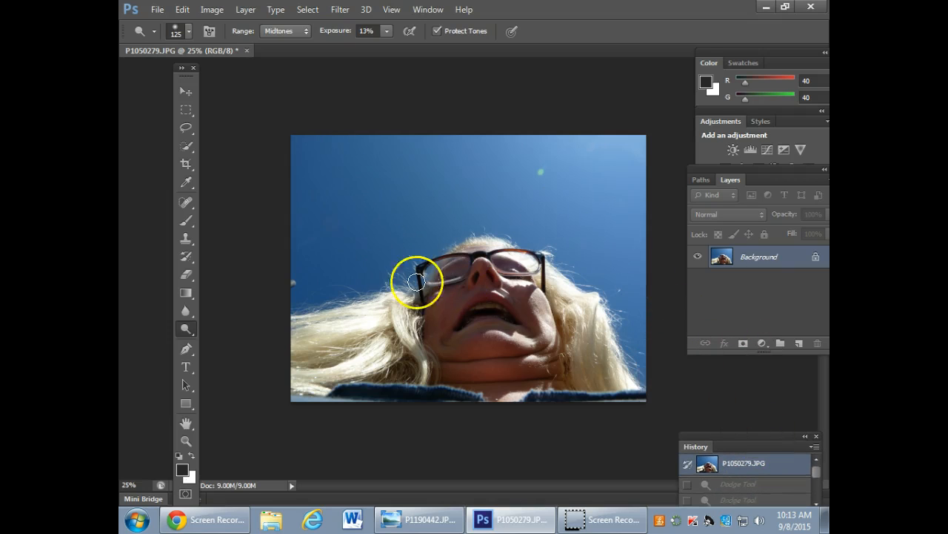
Crop the photo to trim a little off its left and top edges, and commit the crop.
{"action": "left_click", "coordinate": [183, 165]}
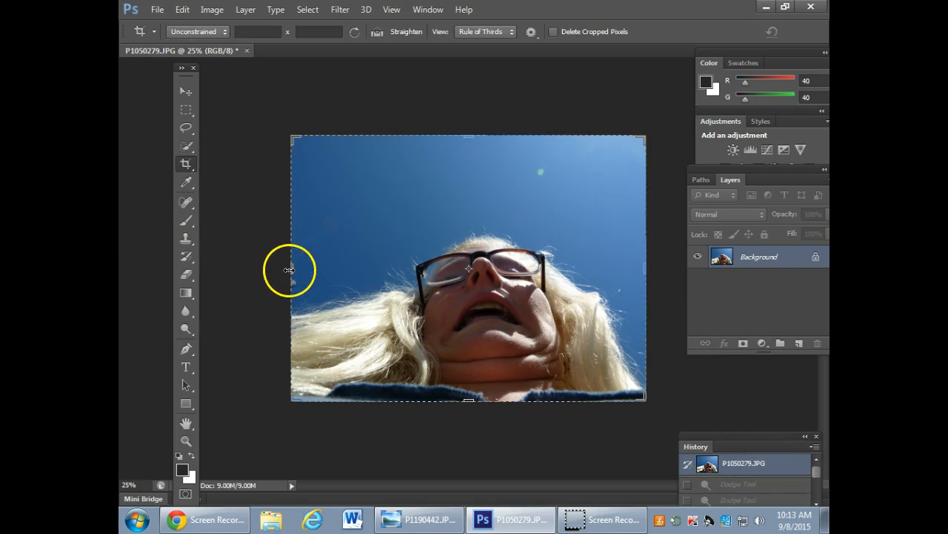
{"action": "left_click_drag", "start_coordinate": [290, 270], "coordinate": [313, 268]}
{"action": "left_click_drag", "start_coordinate": [470, 138], "coordinate": [470, 147]}
{"action": "key", "text": "Return"}
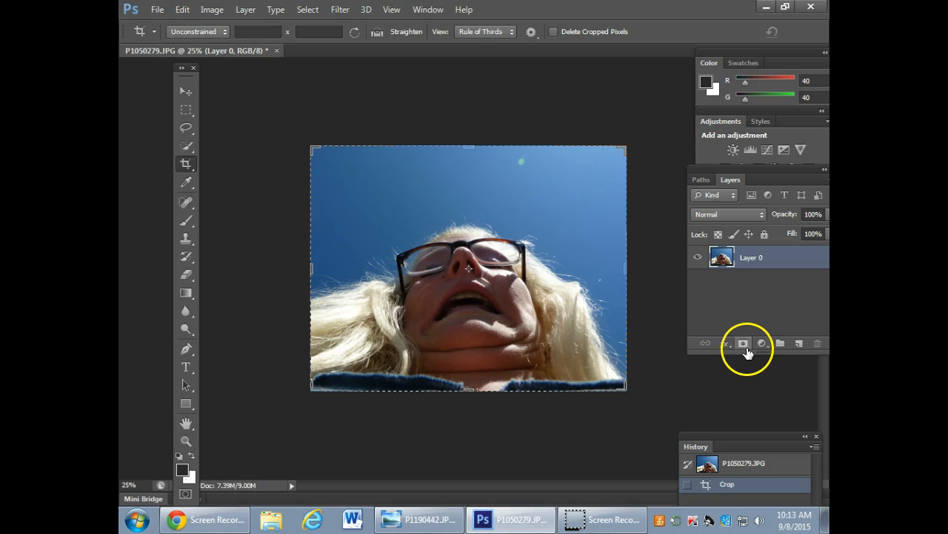
{"action": "left_click", "coordinate": [185, 91]}
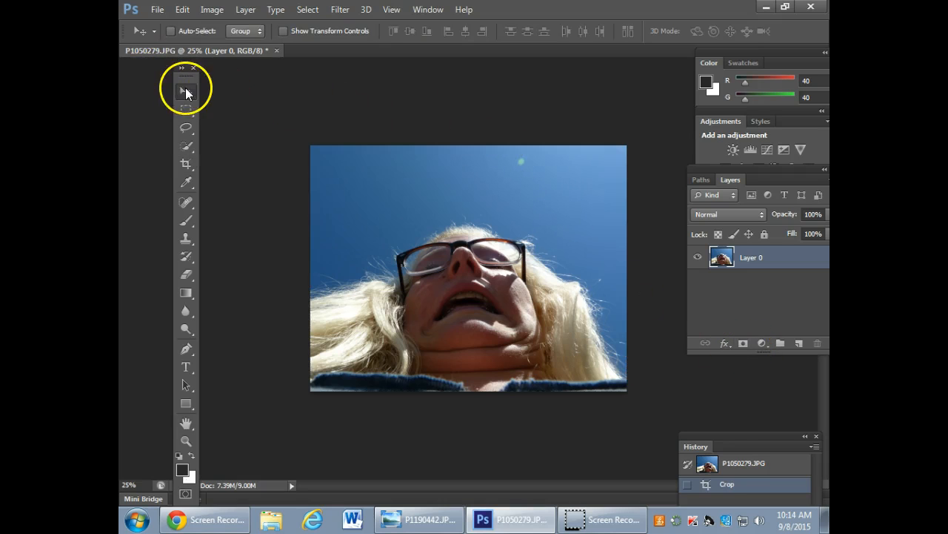
Duplicate Layer 0 as a new layer named "dodging".
{"action": "right_click", "coordinate": [781, 260]}
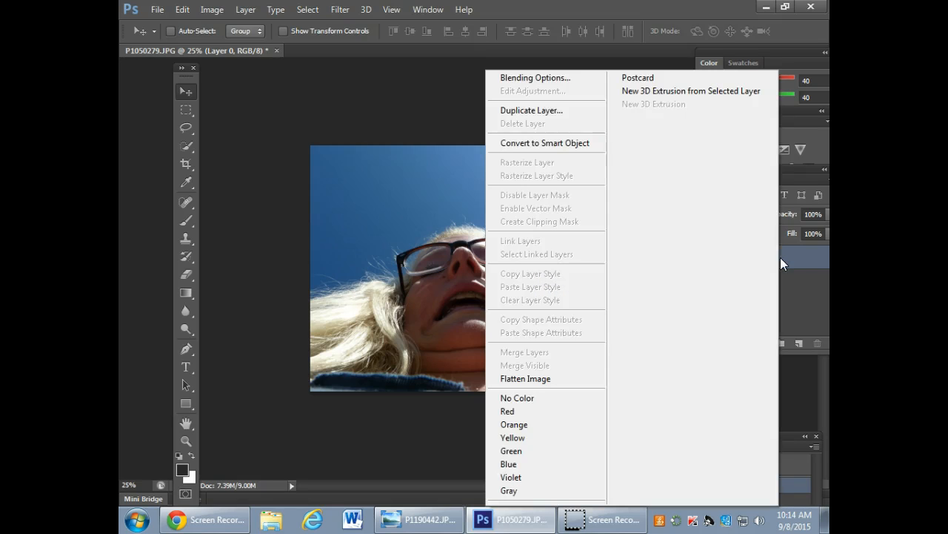
{"action": "left_click", "coordinate": [524, 110]}
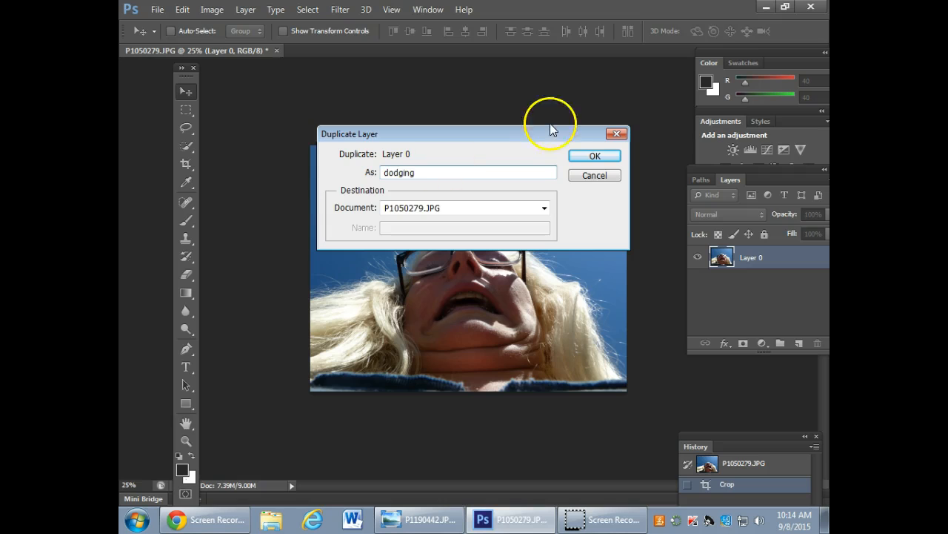
{"action": "left_click", "coordinate": [594, 157]}
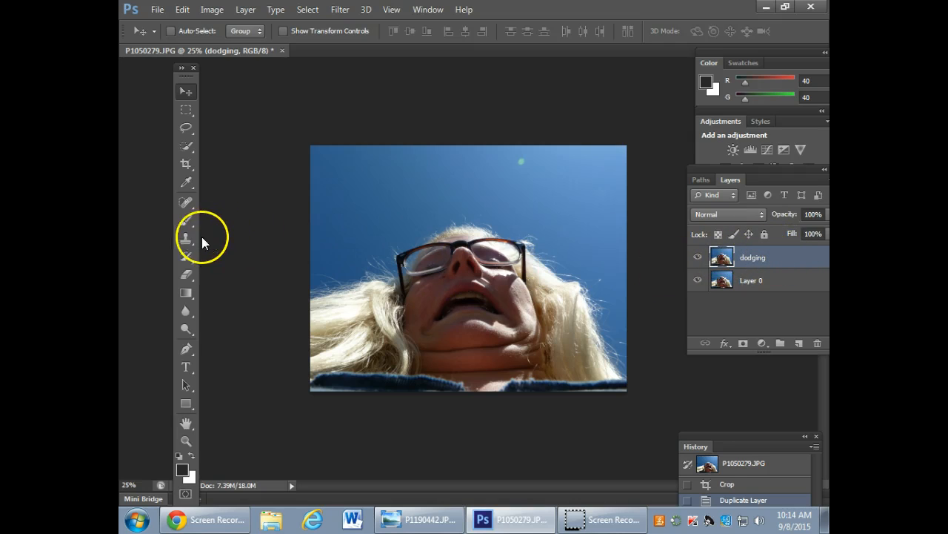
Lighten the shadowed face on the dodging layer with the Dodge tool at 13% exposure, using a 250 px and then a 200 px brush.
{"action": "left_click", "coordinate": [186, 331]}
{"action": "left_click", "coordinate": [256, 326]}
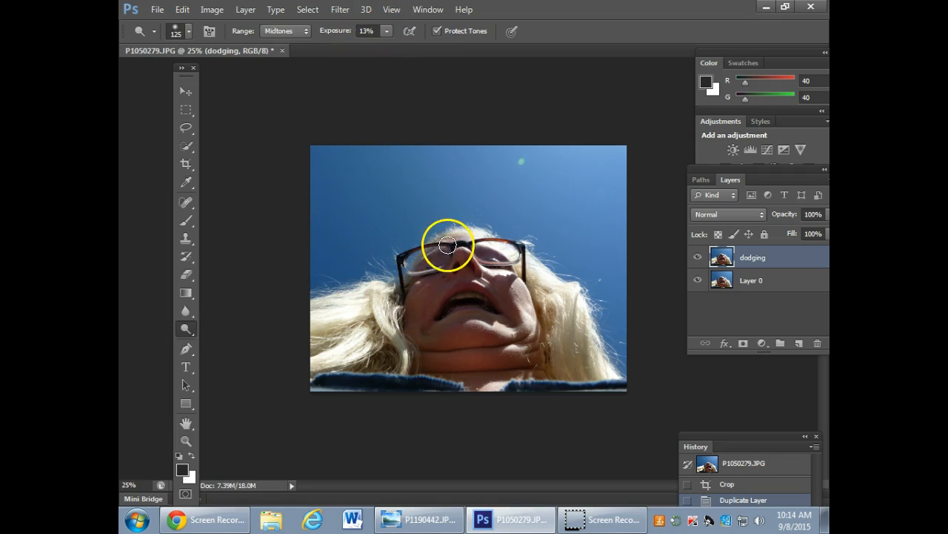
{"action": "key", "text": "bracketright"}
{"action": "key", "text": "bracketright"}
{"action": "key", "text": "bracketright"}
{"action": "key", "text": "bracketright"}
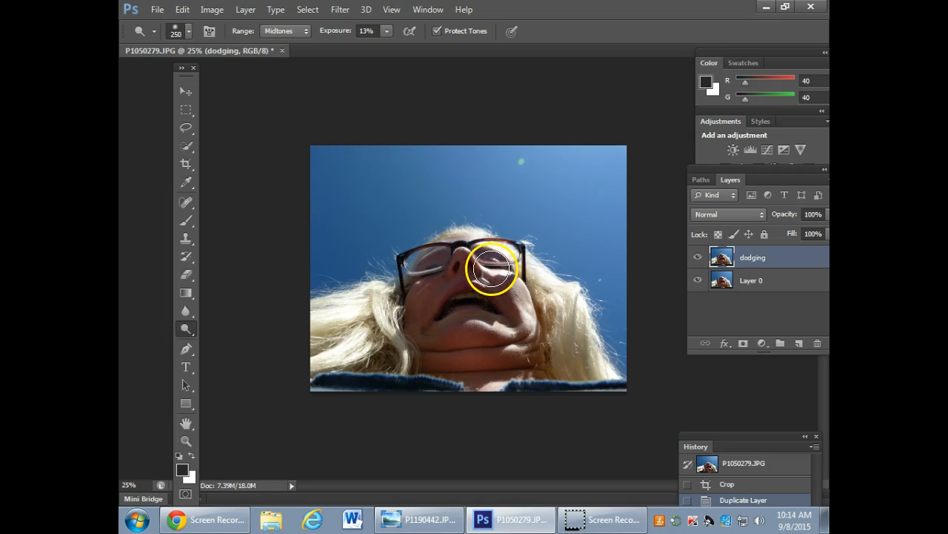
{"action": "left_click", "coordinate": [432, 296]}
{"action": "left_click", "coordinate": [461, 268]}
{"action": "left_click", "coordinate": [434, 297]}
{"action": "left_click", "coordinate": [495, 345]}
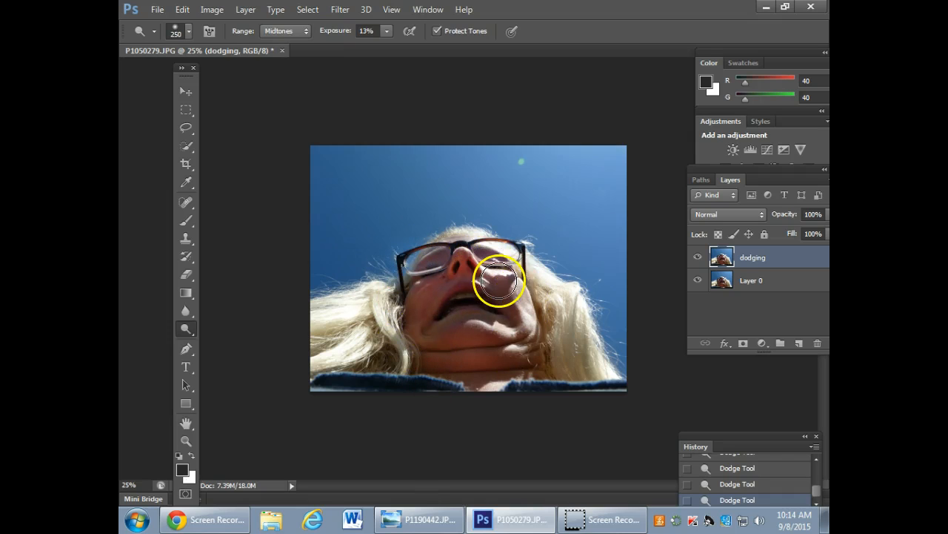
{"action": "key", "text": "bracketleft"}
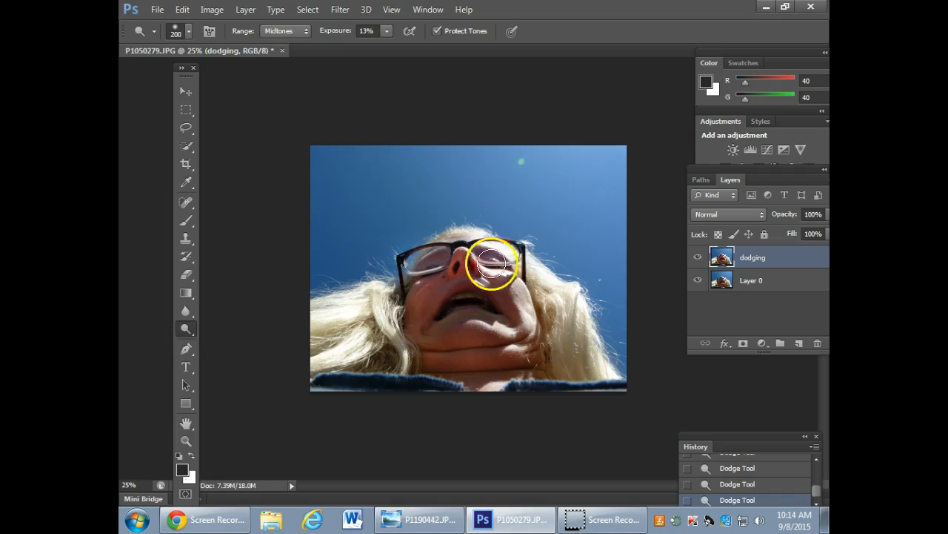
Toggle the dodging layer's visibility to compare the face before and after lightening.
{"action": "left_click", "coordinate": [696, 258]}
{"action": "left_click", "coordinate": [697, 257]}
{"action": "left_click", "coordinate": [696, 258]}
{"action": "left_click", "coordinate": [696, 257]}
{"action": "left_click", "coordinate": [697, 257]}
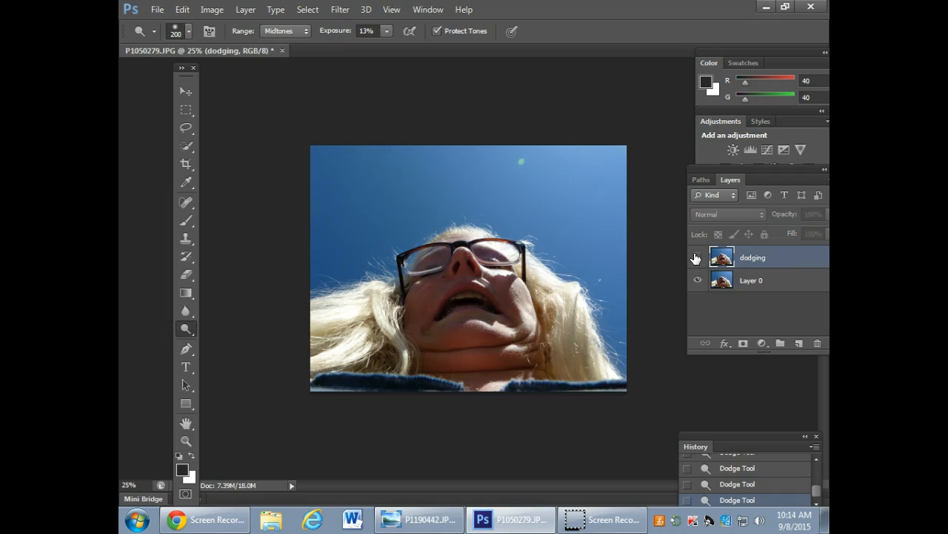
{"action": "left_click", "coordinate": [697, 258]}
{"action": "left_click", "coordinate": [697, 258]}
{"action": "left_click", "coordinate": [696, 257]}
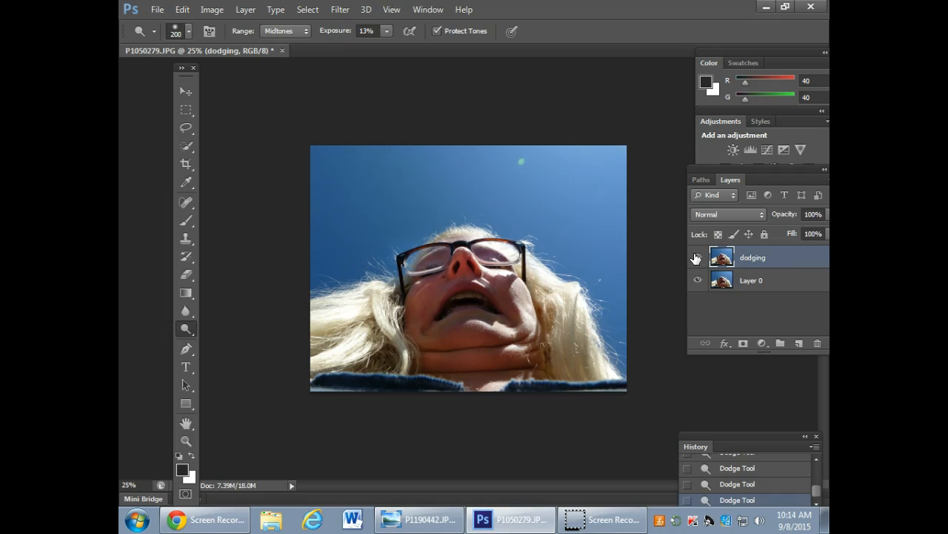
Reduce the Dodge brush to 125 px for finer lightening of the face on the dodging layer.
{"action": "key", "text": "bracketleft"}
{"action": "key", "text": "bracketleft"}
{"action": "key", "text": "bracketleft"}
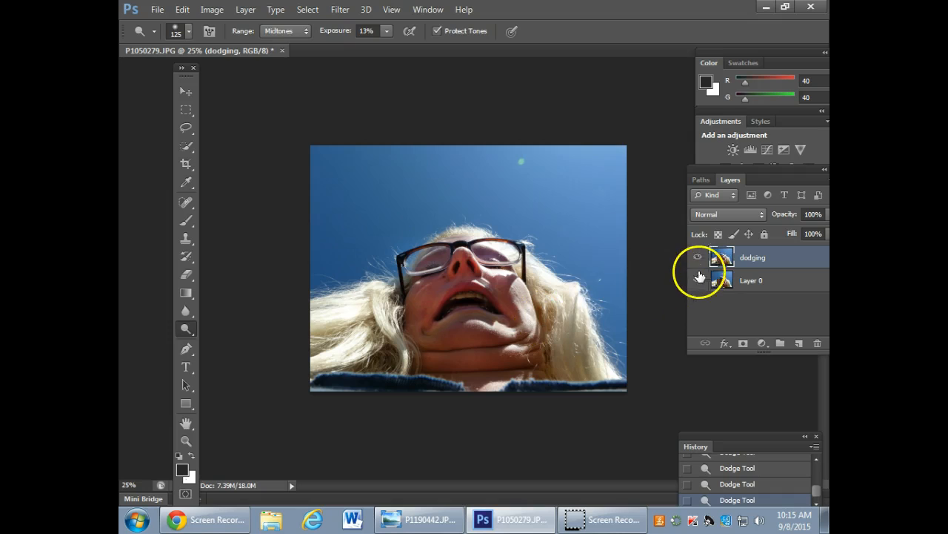
Compare the photo with and without the dodging layer again to judge the finer lightening.
{"action": "left_click", "coordinate": [696, 255]}
{"action": "left_click", "coordinate": [696, 256]}
{"action": "left_click", "coordinate": [697, 256]}
{"action": "left_click", "coordinate": [697, 255]}
{"action": "left_click", "coordinate": [696, 256]}
{"action": "left_click", "coordinate": [696, 256]}
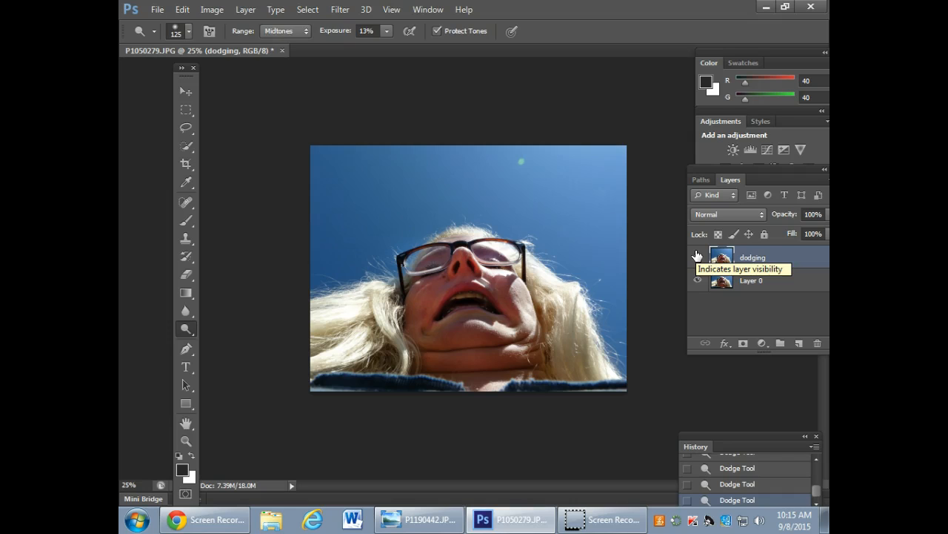
{"action": "left_click", "coordinate": [696, 258]}
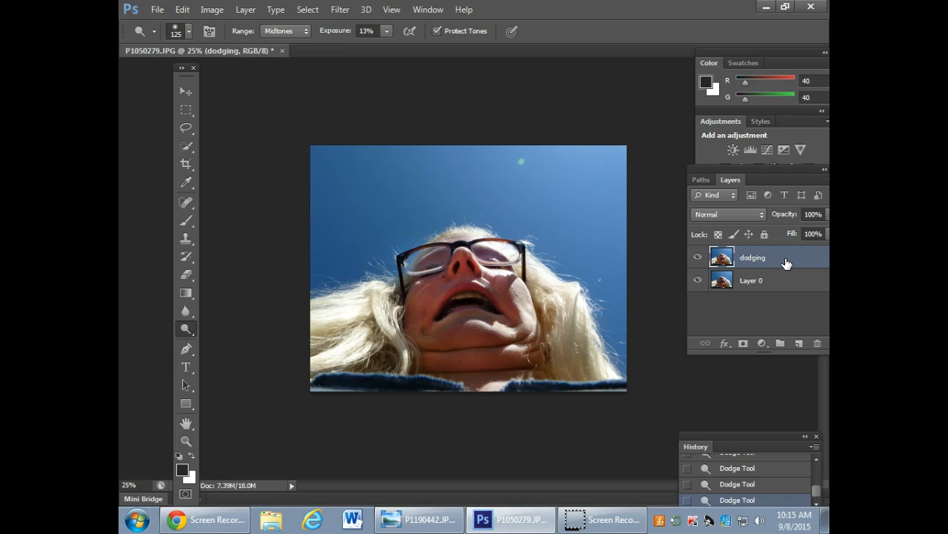
{"action": "left_click", "coordinate": [700, 259]}
{"action": "left_click", "coordinate": [698, 258]}
Duplicate the base Layer 0 as a new layer named "burning".
{"action": "left_click", "coordinate": [767, 288]}
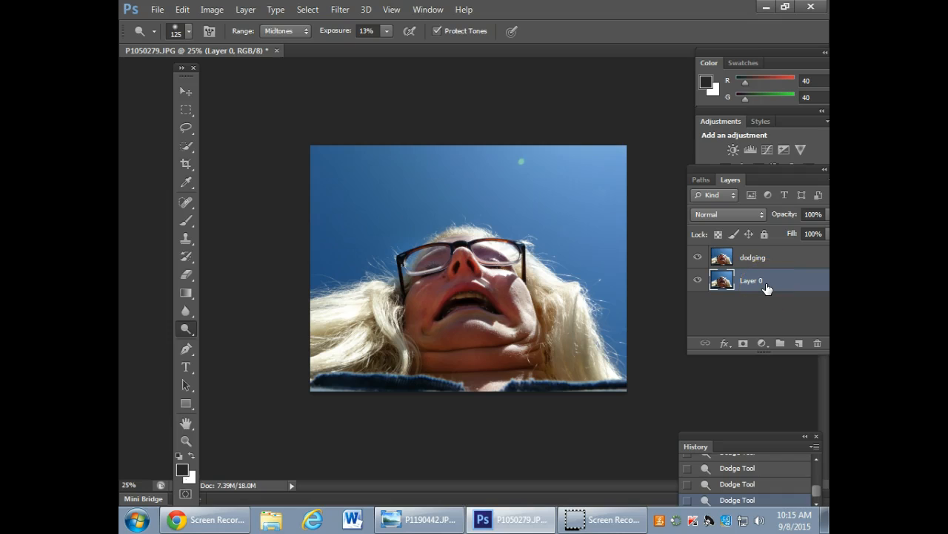
{"action": "right_click", "coordinate": [767, 288]}
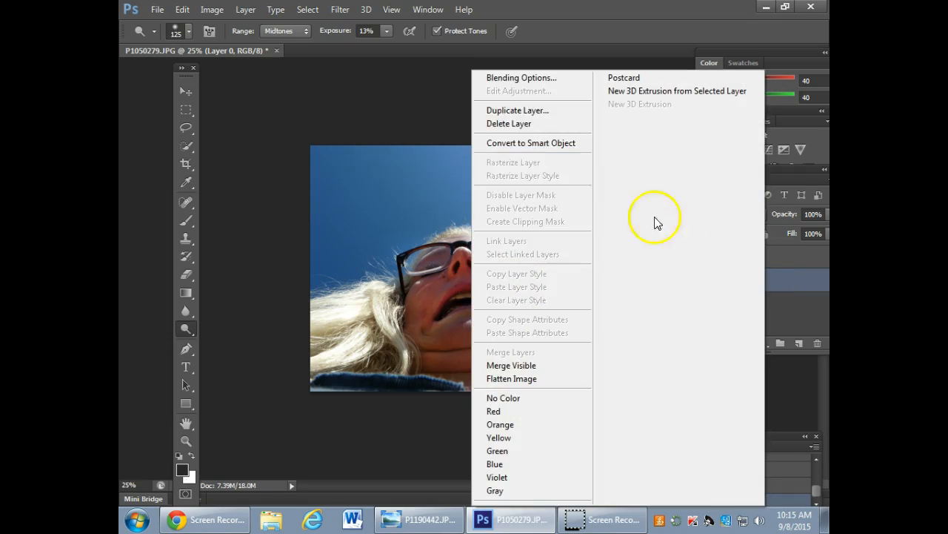
{"action": "left_click", "coordinate": [503, 106]}
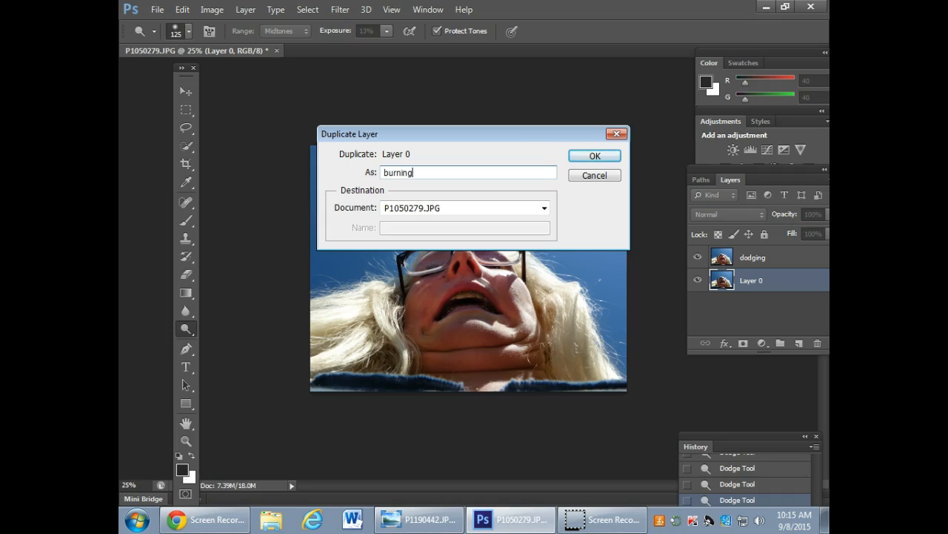
{"action": "left_click", "coordinate": [596, 156]}
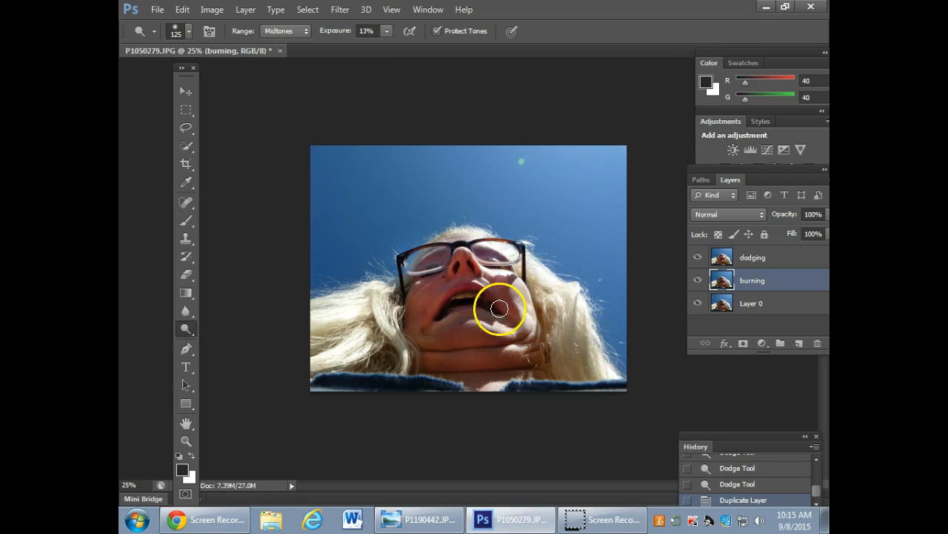
Darken the bright blonde hair on the burning layer using the Burn tool at 11% exposure with a 200 px brush.
{"action": "left_click_drag", "start_coordinate": [192, 328], "coordinate": [235, 337]}
{"action": "key", "text": "bracketleft"}
{"action": "key", "text": "bracketleft"}
{"action": "key", "text": "bracketleft"}
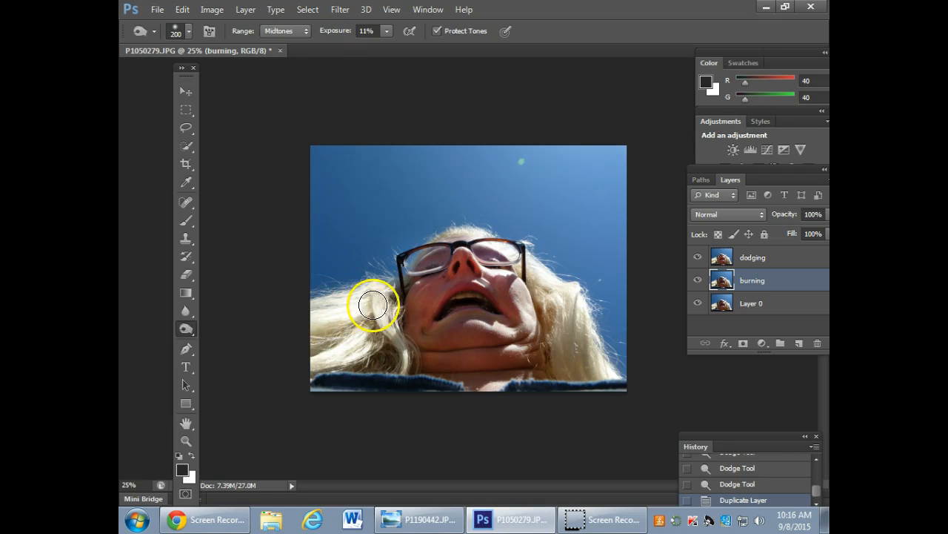
{"action": "mouse_move", "coordinate": [367, 296]}
{"action": "left_mouse_down"}
{"action": "mouse_move", "coordinate": [328, 313]}
{"action": "mouse_move", "coordinate": [375, 292]}
{"action": "mouse_move", "coordinate": [363, 326]}
{"action": "mouse_move", "coordinate": [337, 309]}
{"action": "left_mouse_up"}
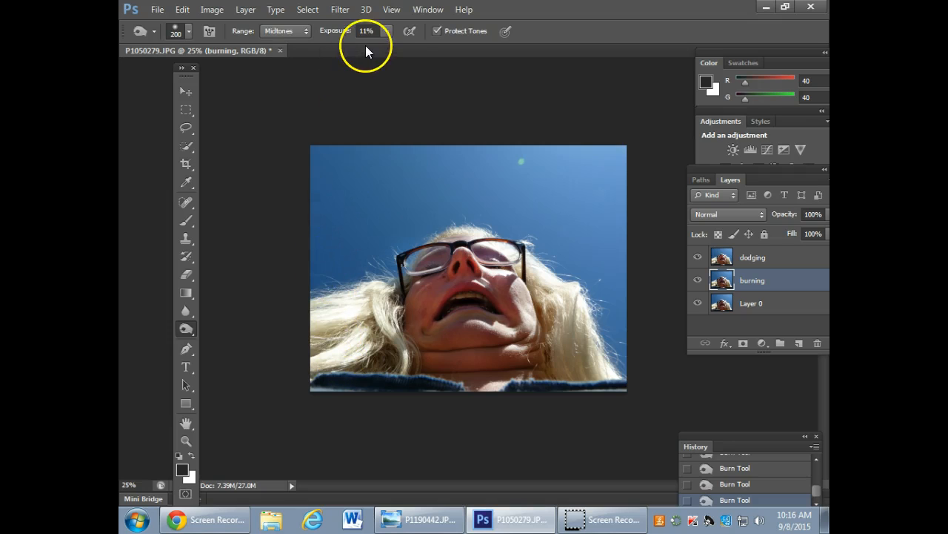
Move the burning layer above the dodging layer in the layer stack.
{"action": "left_click", "coordinate": [697, 282]}
{"action": "left_click", "coordinate": [697, 282]}
{"action": "left_click_drag", "start_coordinate": [779, 277], "coordinate": [797, 252]}
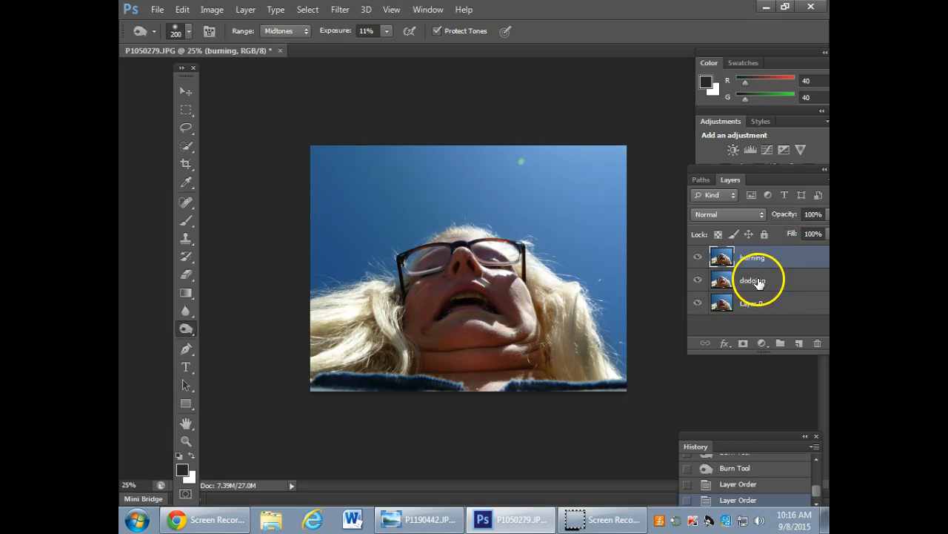
Toggle the visibility of the burning and dodging layers to compare their effects on the hair and face.
{"action": "left_click", "coordinate": [697, 257]}
{"action": "left_click", "coordinate": [698, 257]}
{"action": "left_click", "coordinate": [697, 258]}
{"action": "left_click", "coordinate": [698, 258]}
{"action": "left_click", "coordinate": [697, 258]}
{"action": "left_click", "coordinate": [697, 258]}
{"action": "left_click", "coordinate": [697, 258]}
{"action": "left_click", "coordinate": [697, 257]}
{"action": "left_click", "coordinate": [697, 280]}
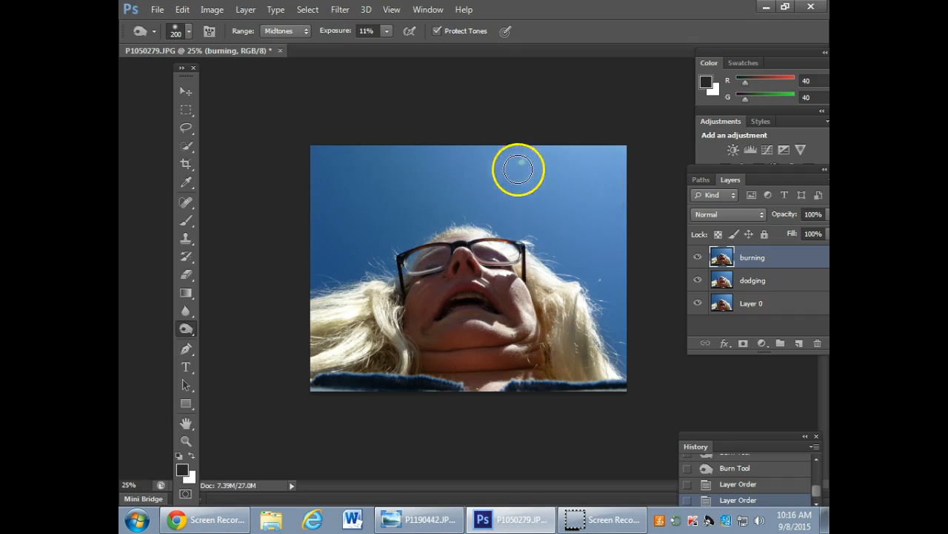
Draw a freehand Lasso selection around the green lens-flare spot in the sky on the burning layer.
{"action": "mouse_move", "coordinate": [530, 168]}
{"action": "left_mouse_down"}
{"action": "mouse_move", "coordinate": [504, 176]}
{"action": "mouse_move", "coordinate": [525, 152]}
{"action": "mouse_move", "coordinate": [521, 162]}
{"action": "left_mouse_up"}
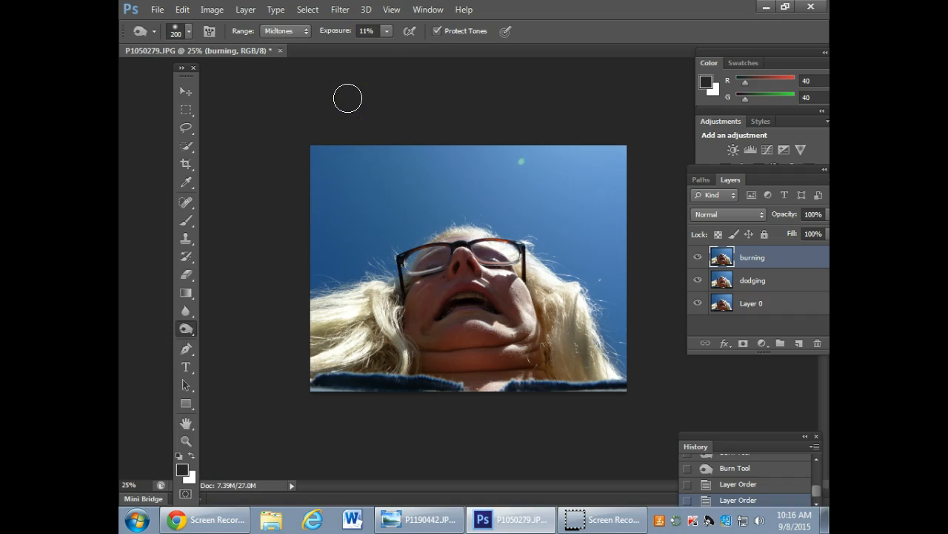
{"action": "left_click", "coordinate": [186, 129]}
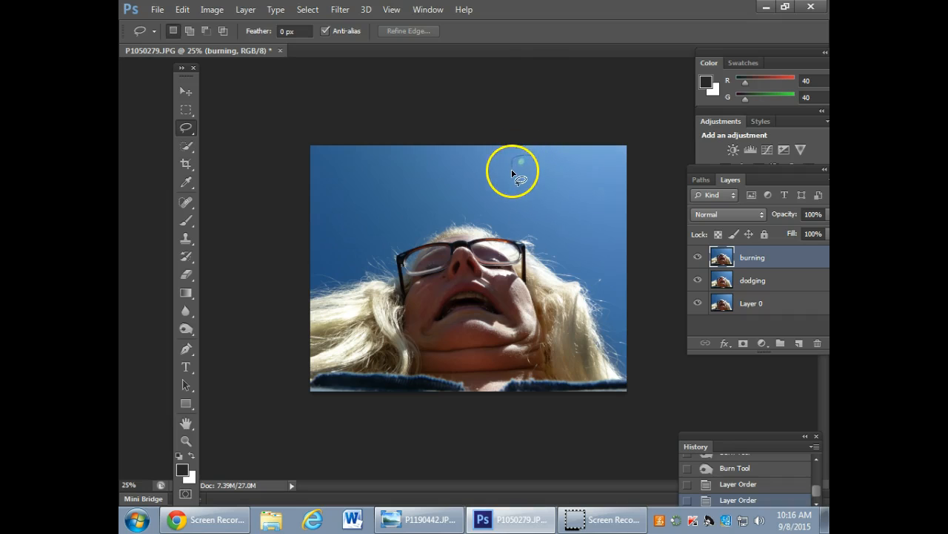
{"action": "left_click_drag", "start_coordinate": [535, 156], "coordinate": [532, 157]}
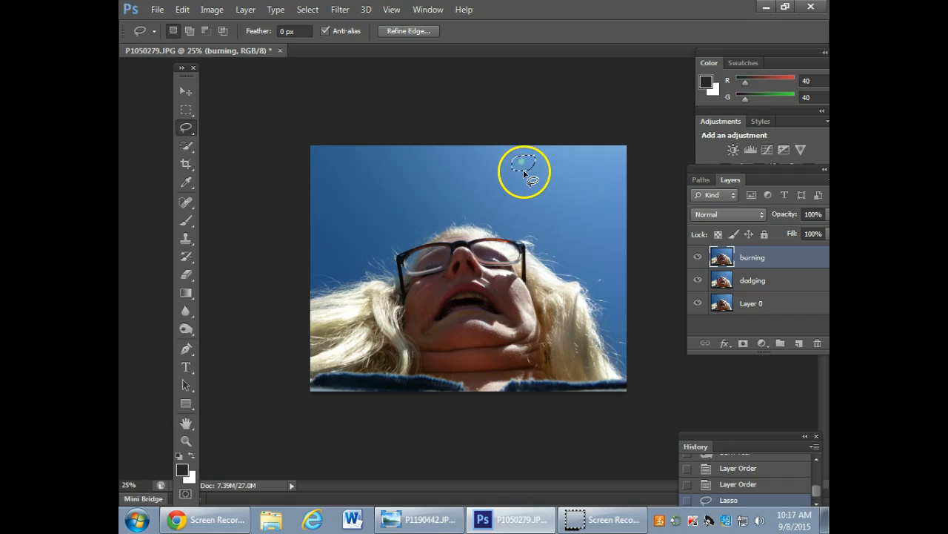
Fill the selected spot with Content-Aware contents in Normal mode at 100% opacity.
{"action": "right_click", "coordinate": [525, 169]}
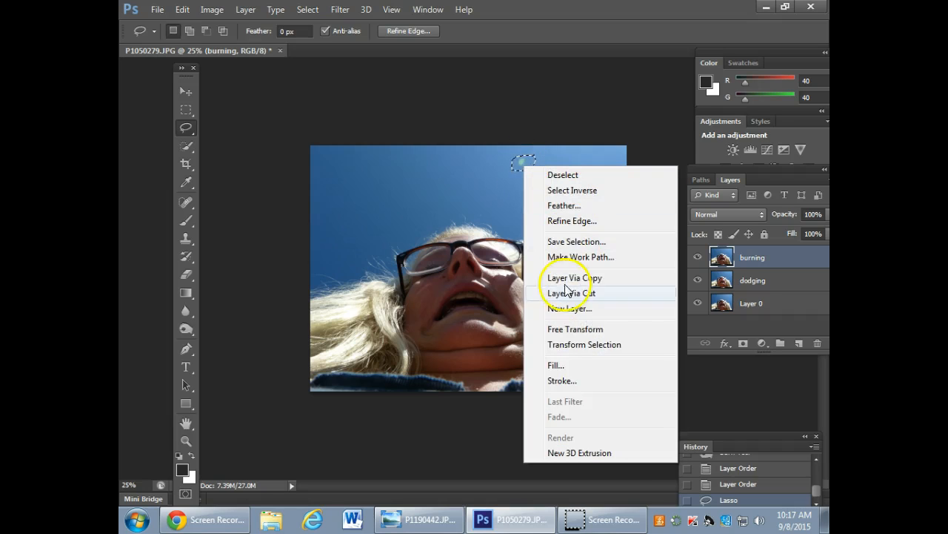
{"action": "left_click", "coordinate": [556, 366]}
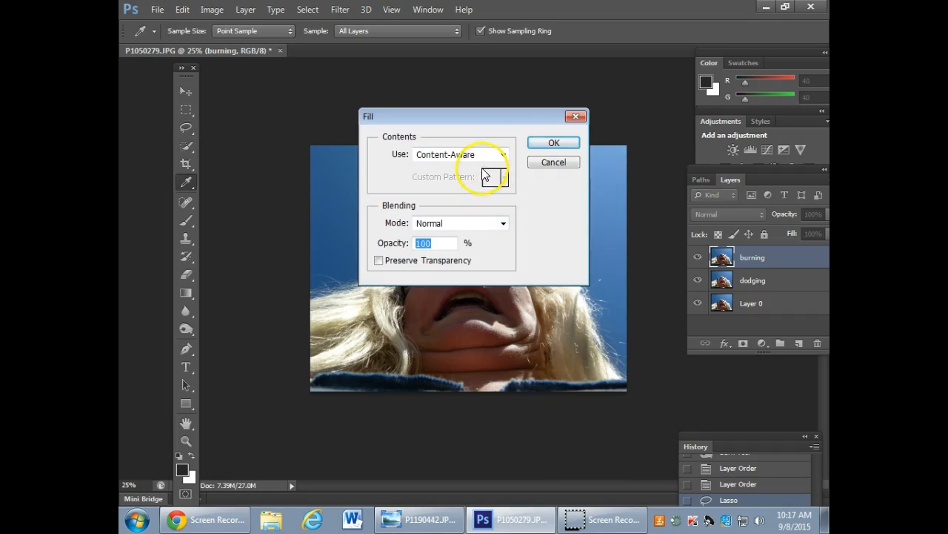
{"action": "left_click", "coordinate": [504, 154]}
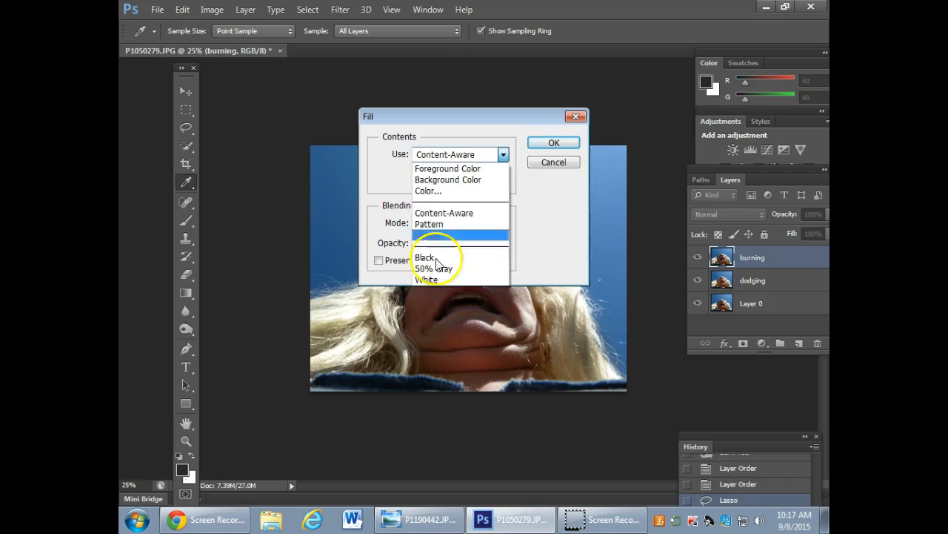
{"action": "left_click", "coordinate": [442, 214]}
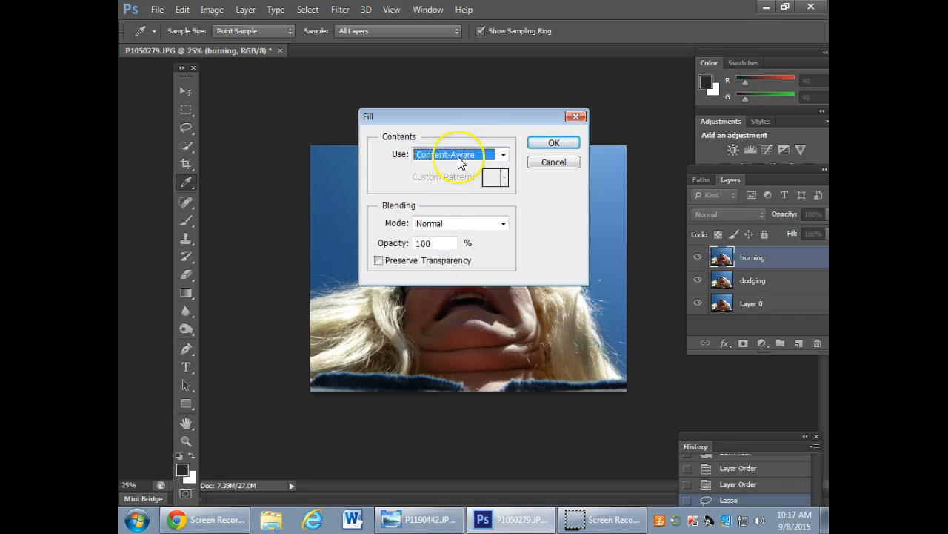
{"action": "left_click", "coordinate": [554, 142]}
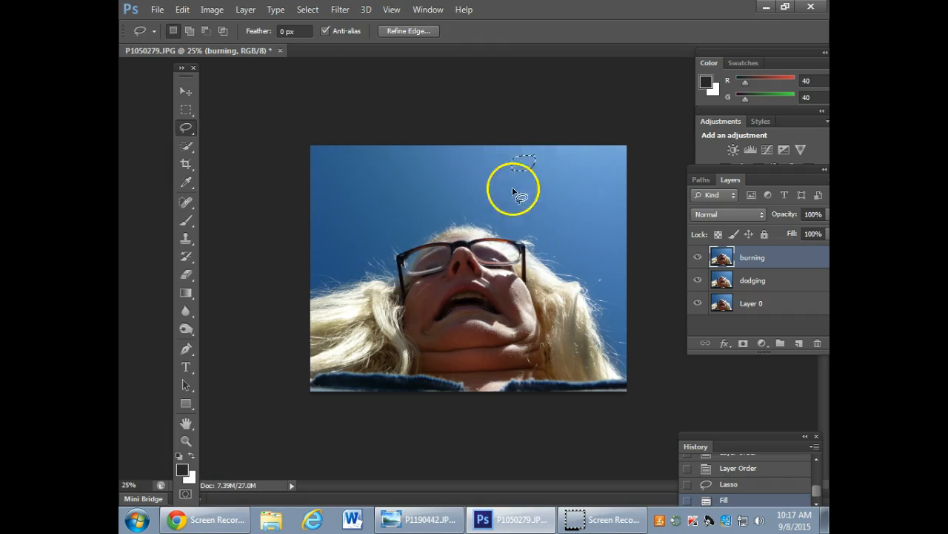
Undo the Content-Aware fill of the sky's green spot and clear the Lasso selection.
{"action": "key", "text": "ctrl+d"}
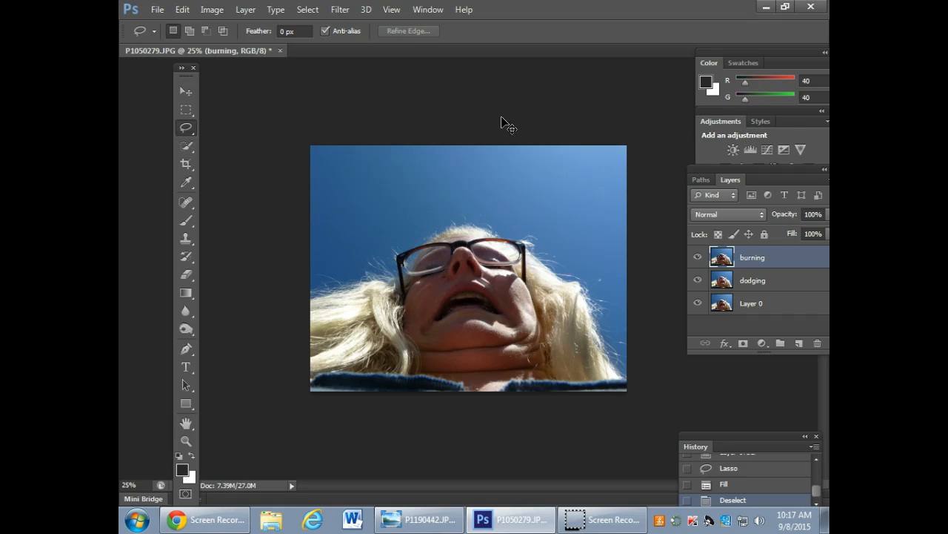
{"action": "key", "text": "ctrl+z"}
{"action": "key", "text": "ctrl+alt+z"}
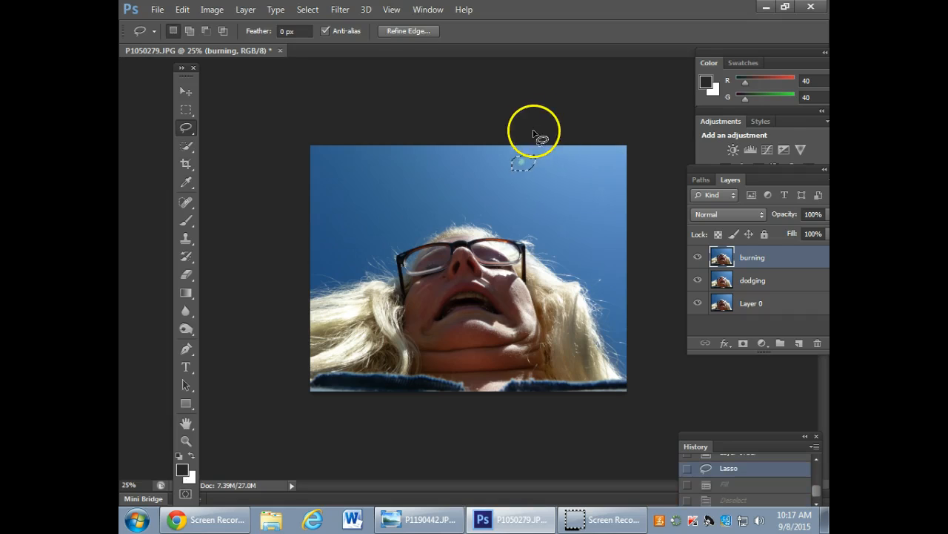
{"action": "key", "text": "ctrl+d"}
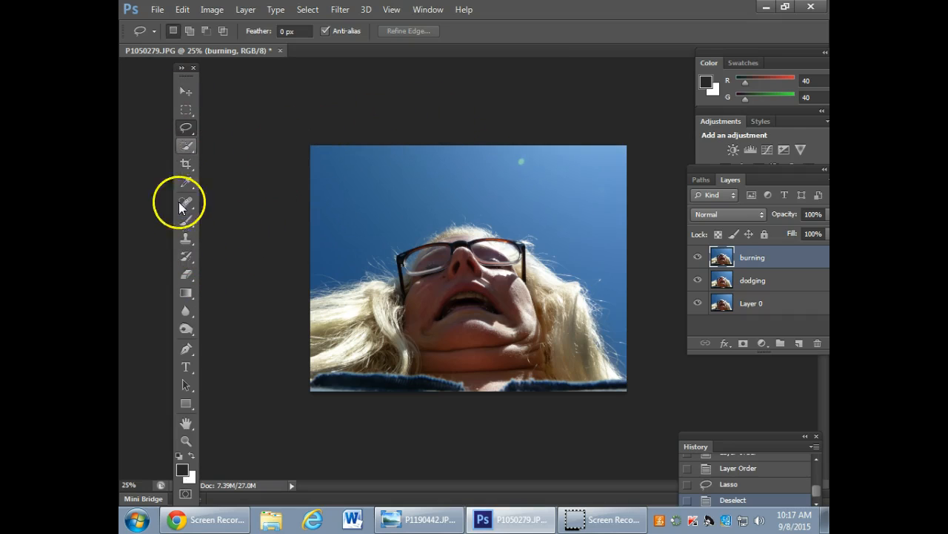
Cover the green lens-flare spot with nearby clean sky on the burning layer using the Clone Stamp with a 125 px brush at 100% opacity.
{"action": "left_click", "coordinate": [188, 241]}
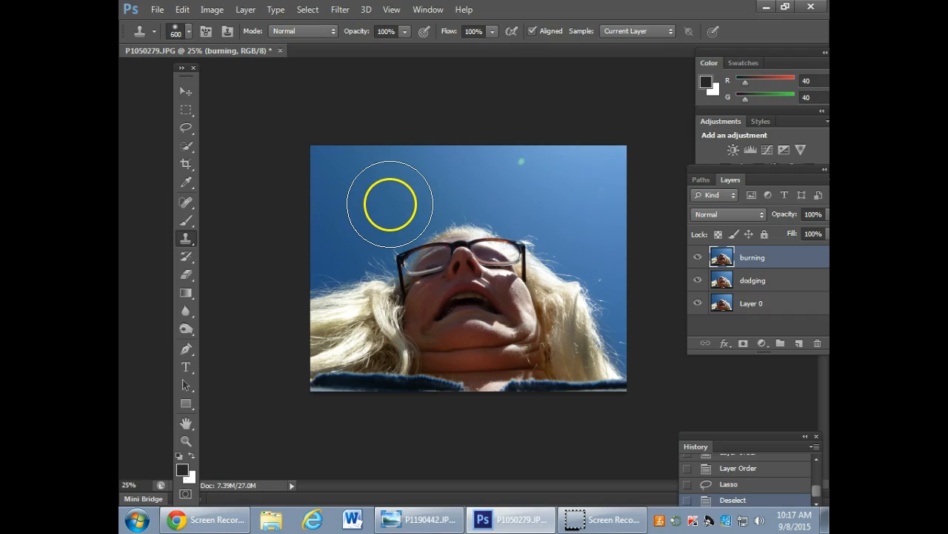
{"action": "key", "text": "bracketleft"}
{"action": "key", "text": "bracketleft"}
{"action": "key", "text": "bracketleft"}
{"action": "key", "text": "bracketleft"}
{"action": "key", "text": "bracketleft"}
{"action": "key", "text": "bracketleft"}
{"action": "key", "text": "bracketleft"}
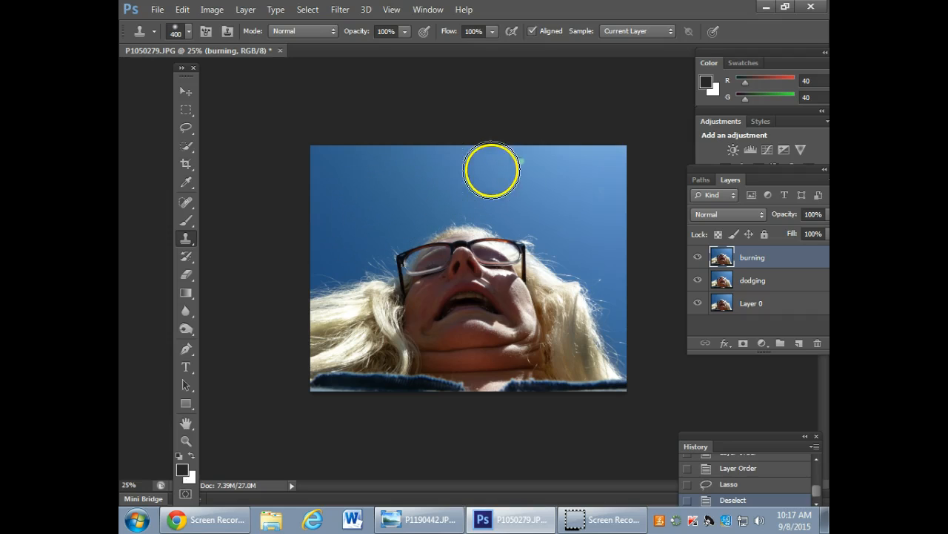
{"action": "key", "text": "bracketleft"}
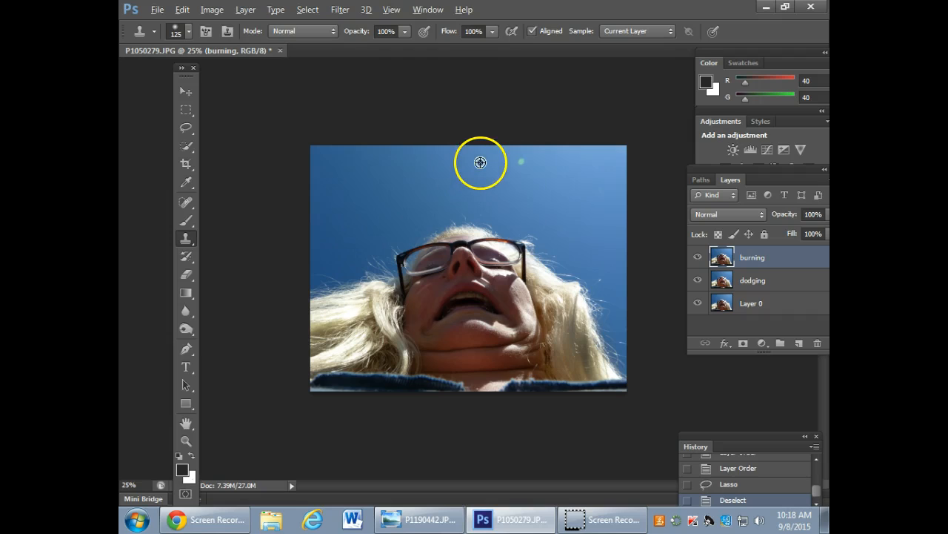
{"action": "left_click", "coordinate": [484, 165], "text": "alt"}
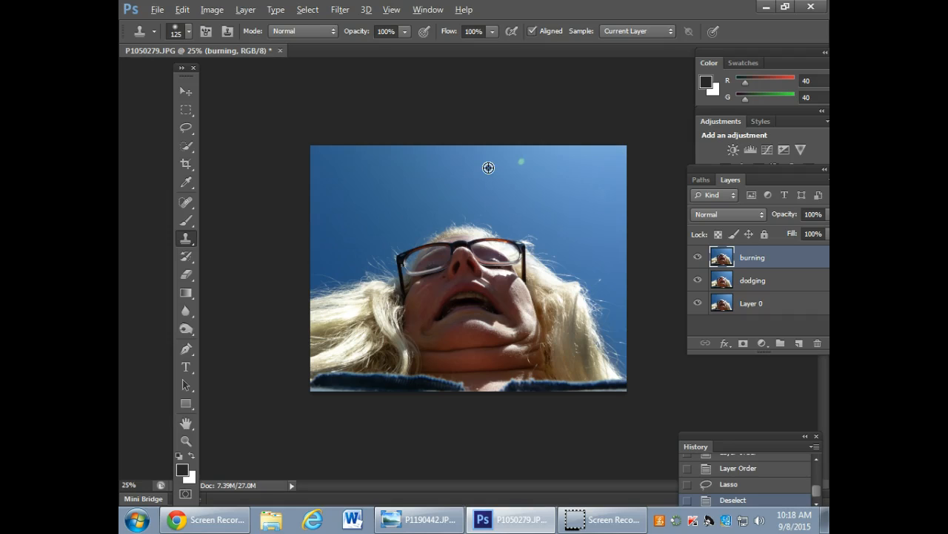
{"action": "mouse_move", "coordinate": [488, 167]}
{"action": "left_mouse_down"}
{"action": "mouse_move", "coordinate": [496, 145]}
{"action": "mouse_move", "coordinate": [508, 163]}
{"action": "left_mouse_up"}
{"action": "left_click", "coordinate": [521, 162]}
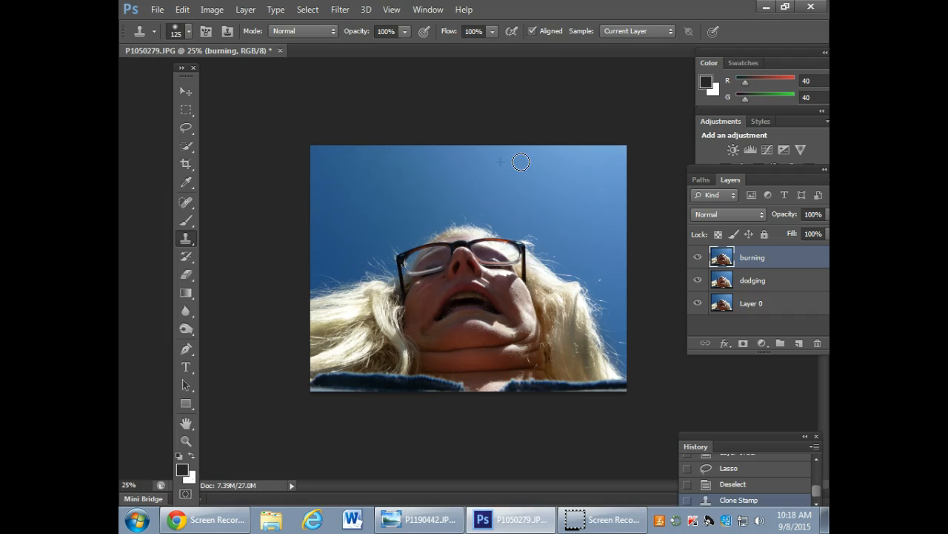
{"action": "left_click", "coordinate": [521, 161]}
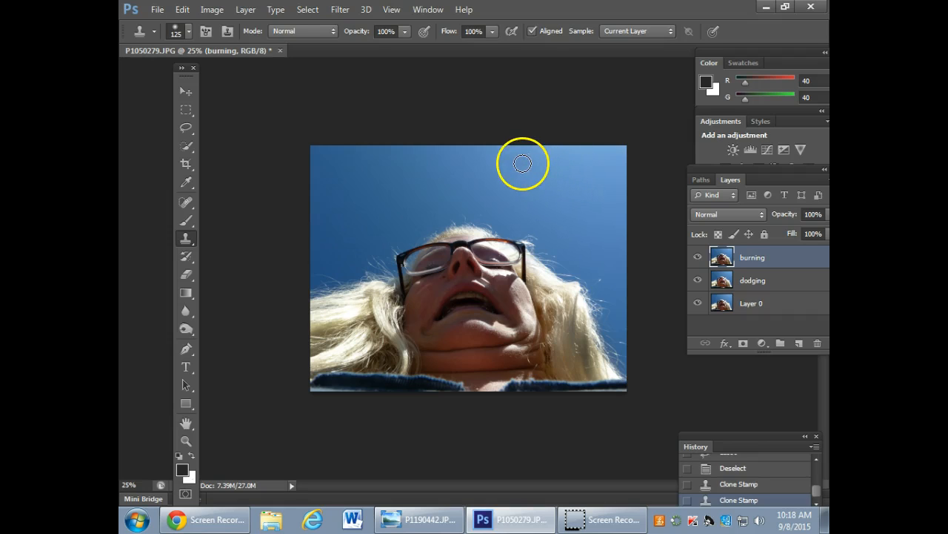
{"action": "mouse_move", "coordinate": [575, 207]}
{"action": "left_mouse_down"}
{"action": "mouse_move", "coordinate": [557, 180]}
{"action": "mouse_move", "coordinate": [542, 182]}
{"action": "mouse_move", "coordinate": [595, 180]}
{"action": "mouse_move", "coordinate": [531, 185]}
{"action": "mouse_move", "coordinate": [522, 177]}
{"action": "mouse_move", "coordinate": [517, 187]}
{"action": "mouse_move", "coordinate": [536, 176]}
{"action": "left_mouse_up"}
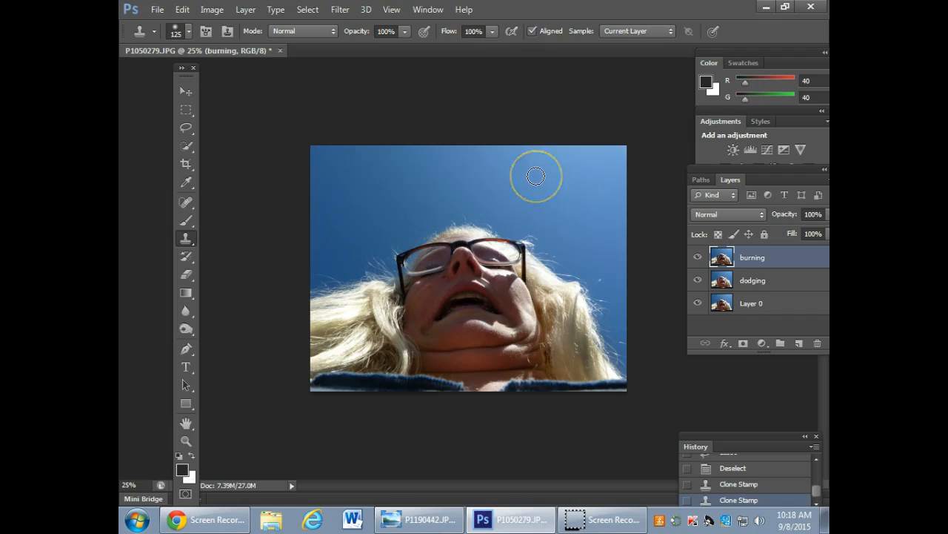
Undo and redo the two Clone Stamp strokes to compare the sky before and after the spot removal.
{"action": "key", "text": "ctrl+alt+z"}
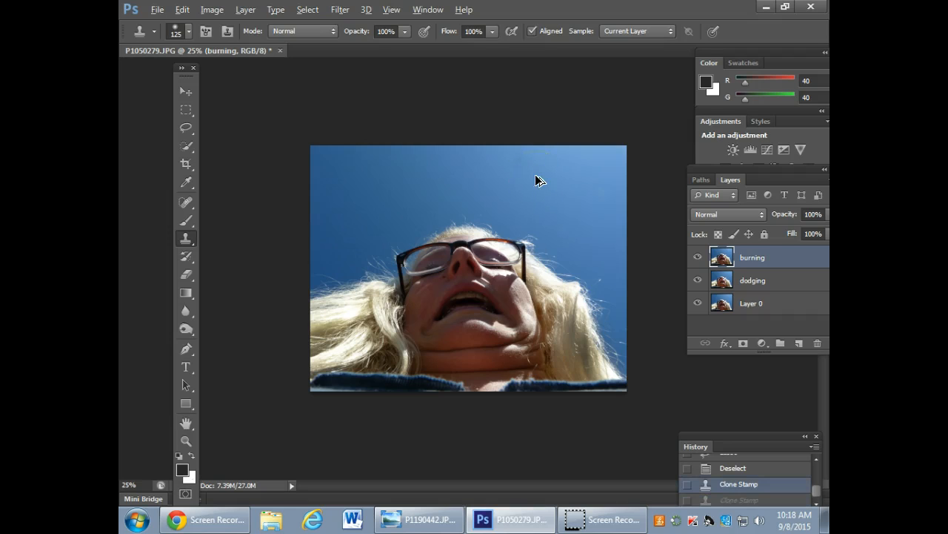
{"action": "key", "text": "ctrl+alt+z"}
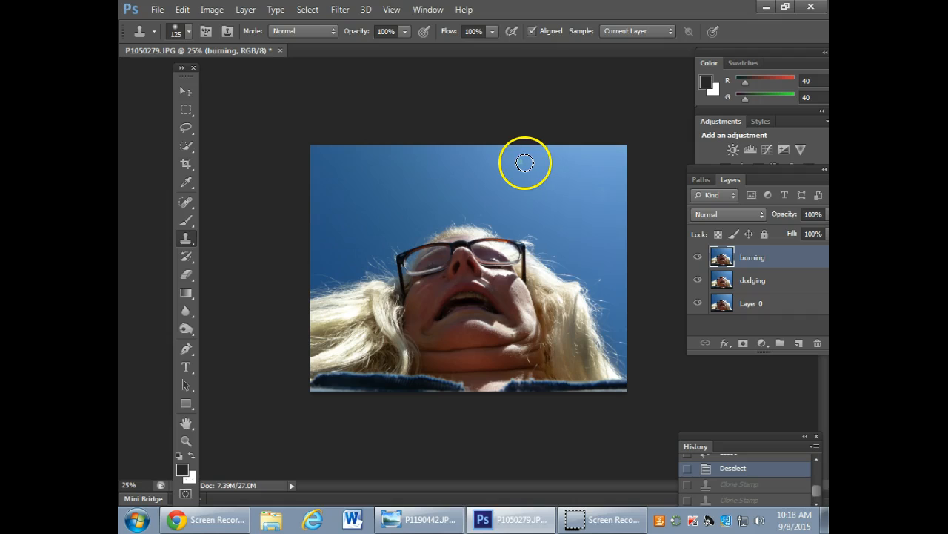
{"action": "key", "text": "ctrl+shift+z"}
{"action": "key", "text": "ctrl+shift+z"}
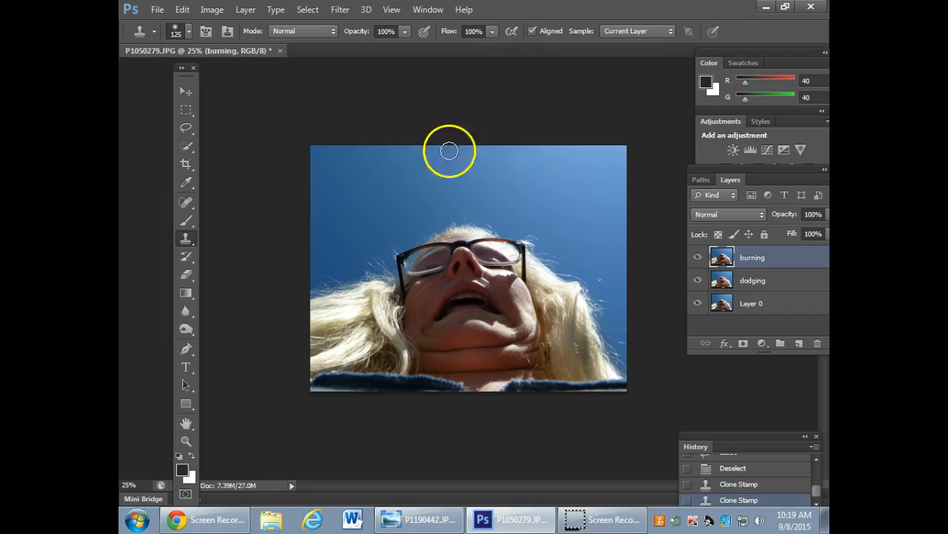
Open the desktop photo IMG_0074.JPG in Adobe Photoshop CS6.
{"action": "left_click", "coordinate": [766, 7]}
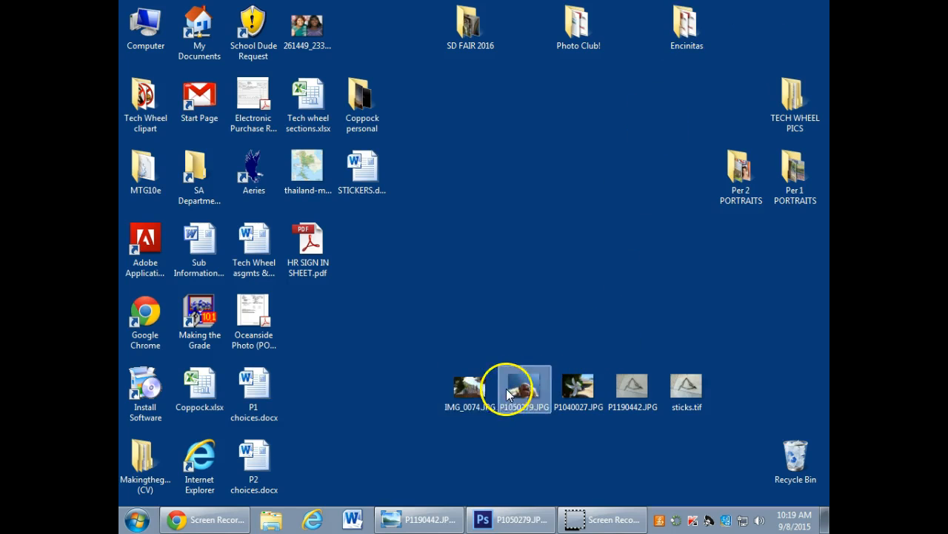
{"action": "right_click", "coordinate": [468, 389]}
{"action": "mouse_move", "coordinate": [524, 239]}
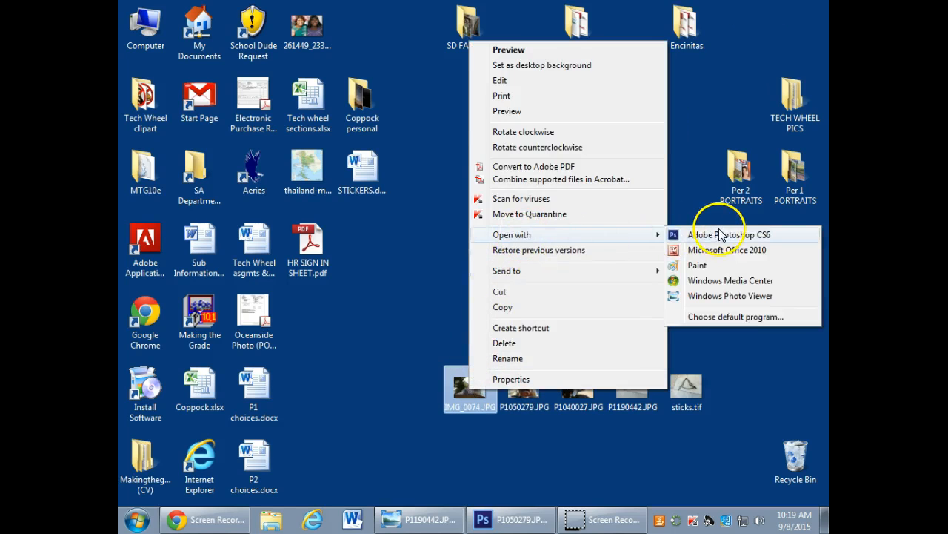
{"action": "left_click", "coordinate": [678, 234]}
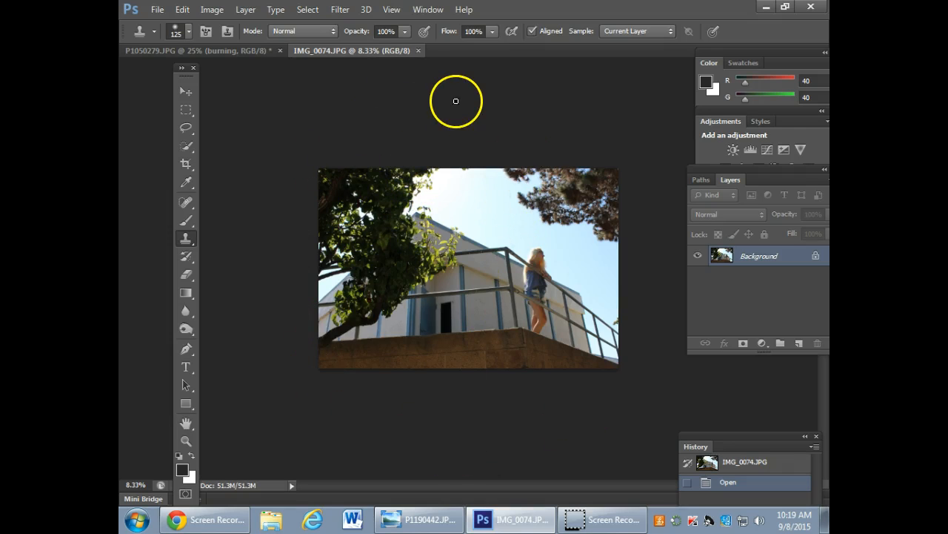
Examine the whole photo of the building and railing and its close-up details at magnifications between 8.33% and 33.3%.
{"action": "key", "text": "ctrl+plus"}
{"action": "key", "text": "ctrl+plus"}
{"action": "key", "text": "ctrl+plus"}
{"action": "key", "text": "ctrl+plus"}
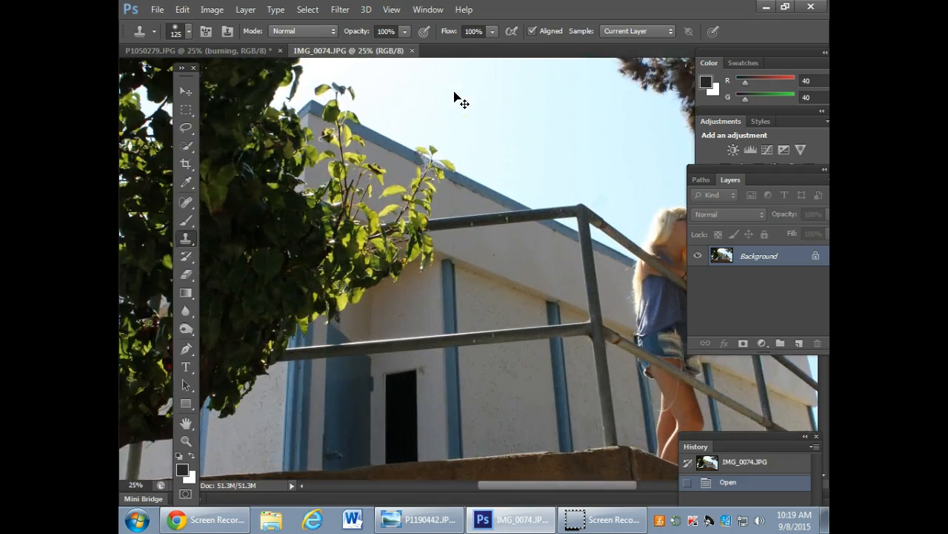
{"action": "key", "text": "ctrl+minus"}
{"action": "key", "text": "ctrl+minus"}
{"action": "key", "text": "ctrl+minus"}
{"action": "key", "text": "ctrl+minus"}
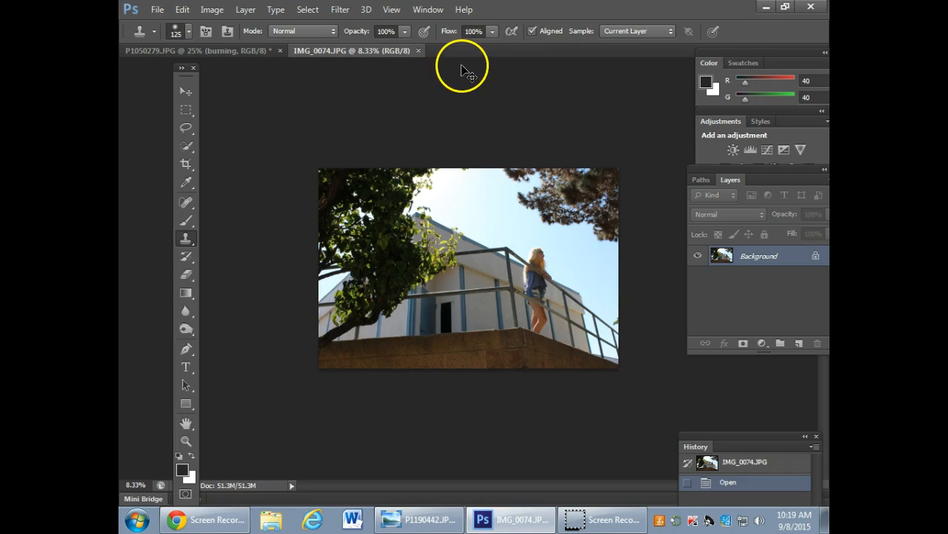
{"action": "key", "text": "ctrl+plus"}
{"action": "key", "text": "ctrl+plus"}
{"action": "key", "text": "ctrl+plus"}
{"action": "key", "text": "ctrl+plus"}
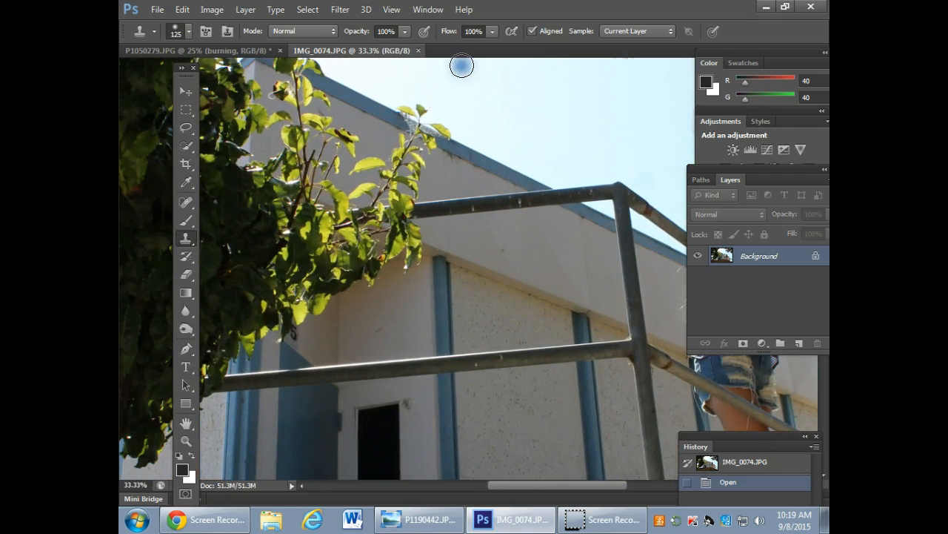
{"action": "key", "text": "ctrl+minus"}
{"action": "key", "text": "ctrl+minus"}
{"action": "key", "text": "ctrl+minus"}
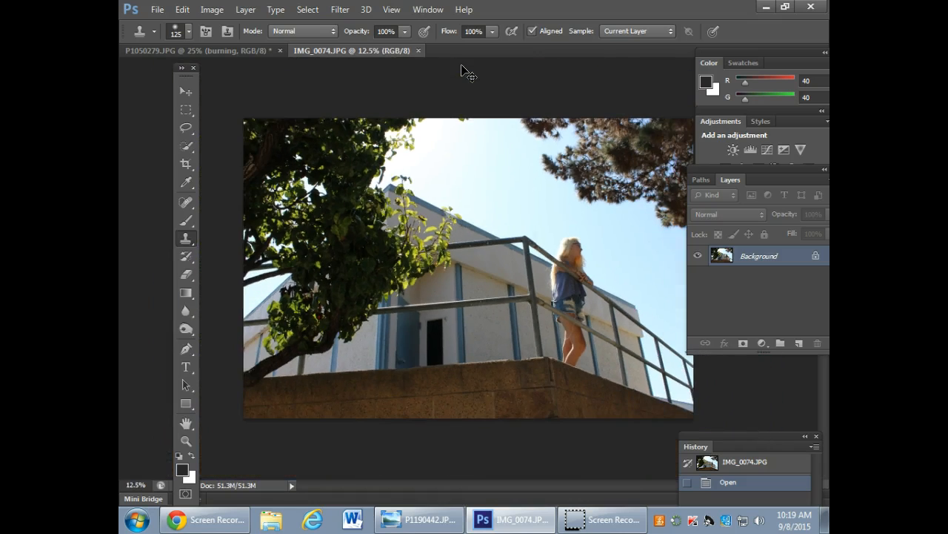
{"action": "key", "text": "ctrl+plus"}
{"action": "key", "text": "ctrl+plus"}
{"action": "key", "text": "ctrl+plus"}
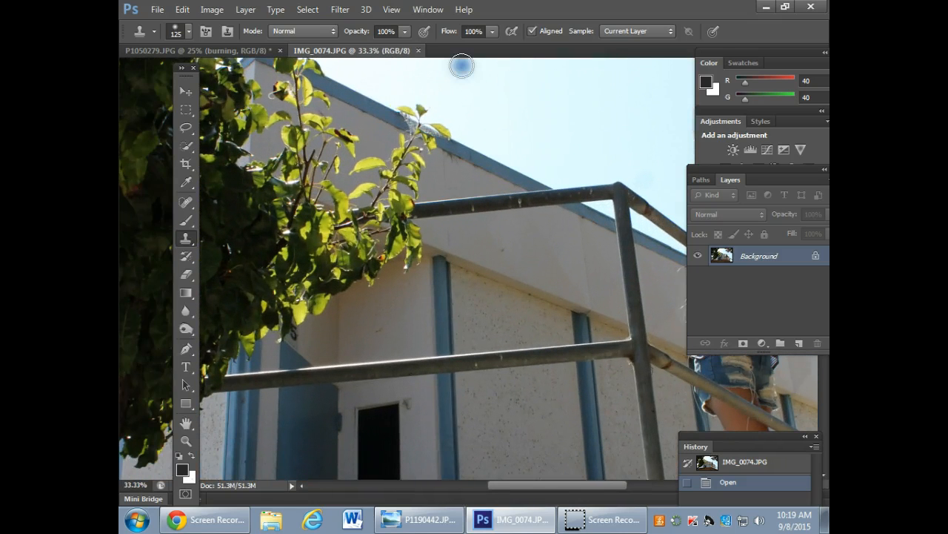
{"action": "key", "text": "ctrl+minus"}
{"action": "key", "text": "ctrl+minus"}
{"action": "key", "text": "ctrl+minus"}
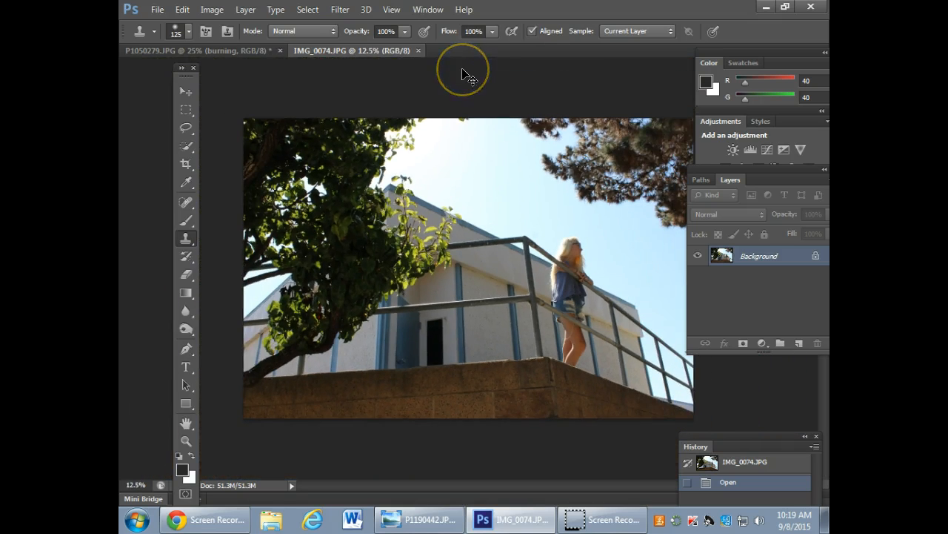
Draw a freehand Lasso selection around the stray leaves at the photo's right edge, just above the railing.
{"action": "key", "text": "ctrl+plus"}
{"action": "key", "text": "ctrl+plus"}
{"action": "key", "text": "ctrl+plus"}
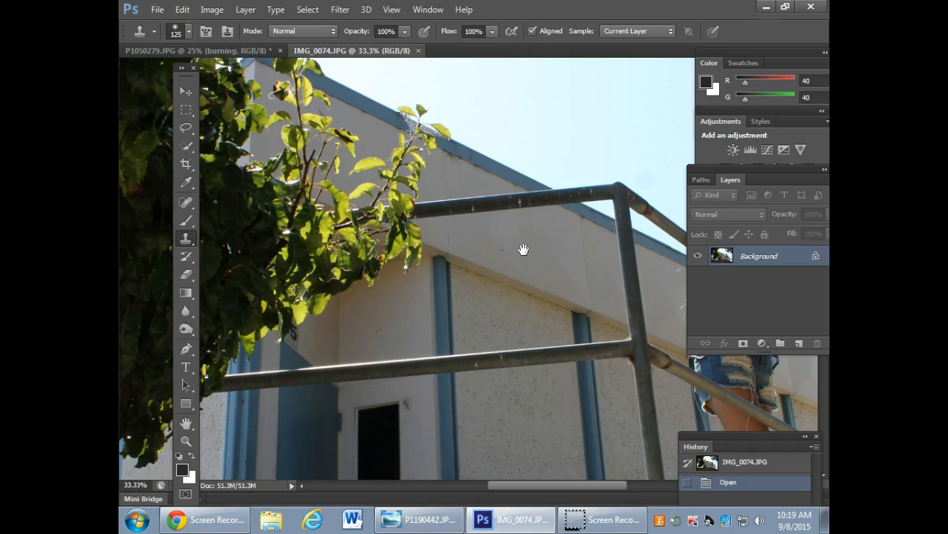
{"action": "mouse_move", "coordinate": [470, 148]}
{"action": "left_mouse_down"}
{"action": "mouse_move", "coordinate": [459, 301]}
{"action": "mouse_move", "coordinate": [470, 313]}
{"action": "mouse_move", "coordinate": [591, 289]}
{"action": "mouse_move", "coordinate": [396, 303]}
{"action": "mouse_move", "coordinate": [362, 290]}
{"action": "mouse_move", "coordinate": [415, 271]}
{"action": "mouse_move", "coordinate": [420, 161]}
{"action": "mouse_move", "coordinate": [470, 269]}
{"action": "mouse_move", "coordinate": [461, 313]}
{"action": "mouse_move", "coordinate": [508, 275]}
{"action": "left_mouse_up"}
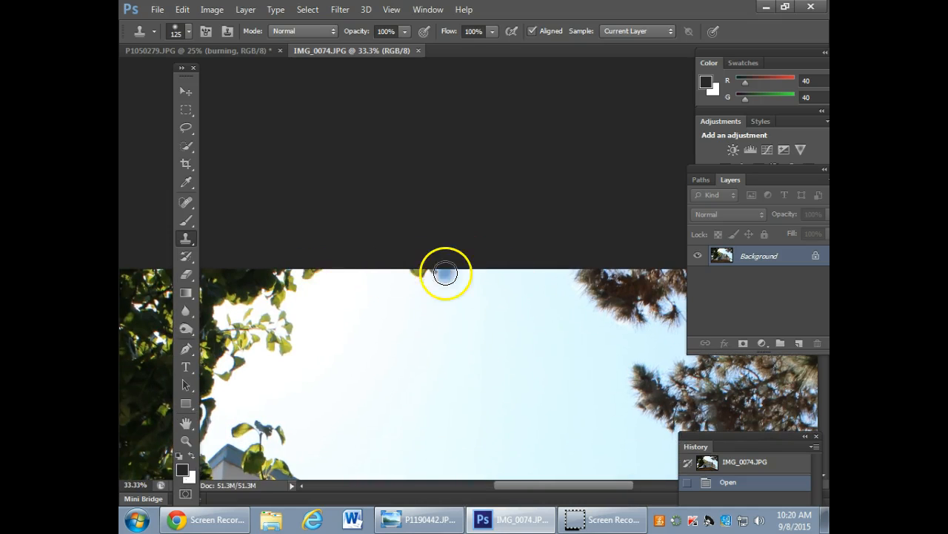
{"action": "left_click_drag", "start_coordinate": [586, 389], "coordinate": [457, 237]}
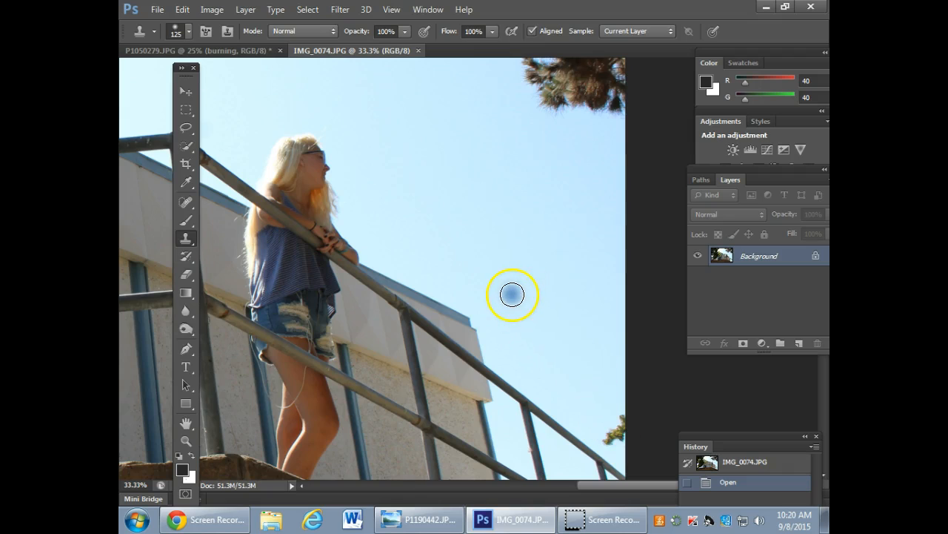
{"action": "left_click", "coordinate": [512, 294]}
{"action": "key", "text": "ctrl+z"}
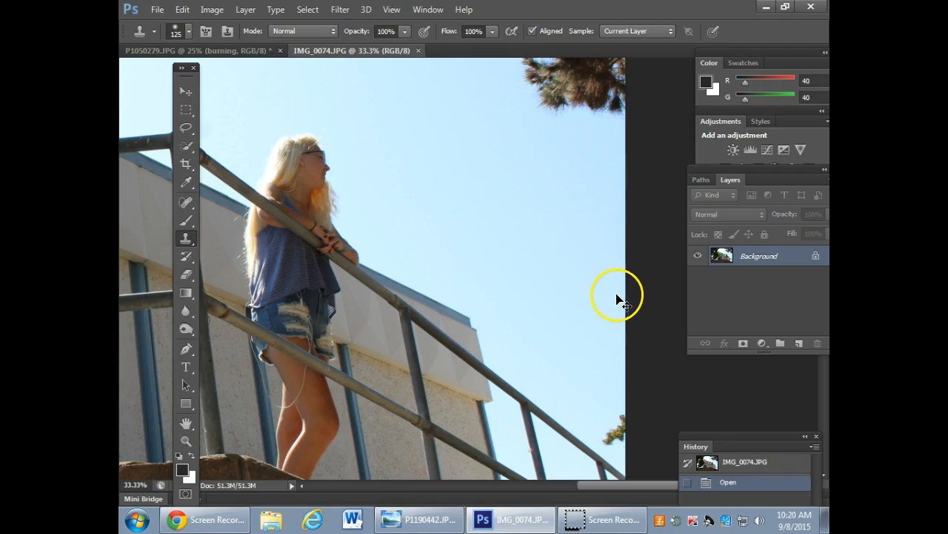
{"action": "left_click", "coordinate": [186, 90]}
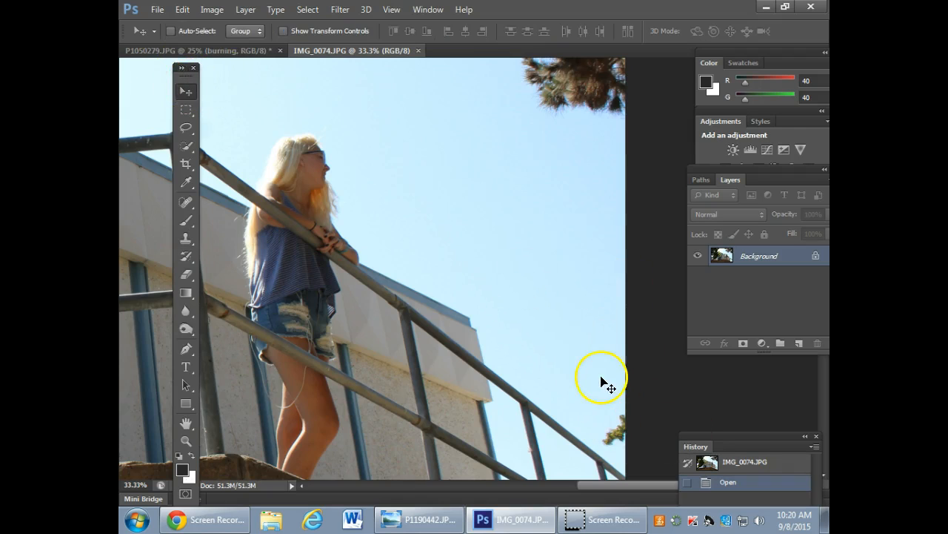
{"action": "scroll", "coordinate": [572, 384], "scroll_direction": "down", "scroll_amount": 3}
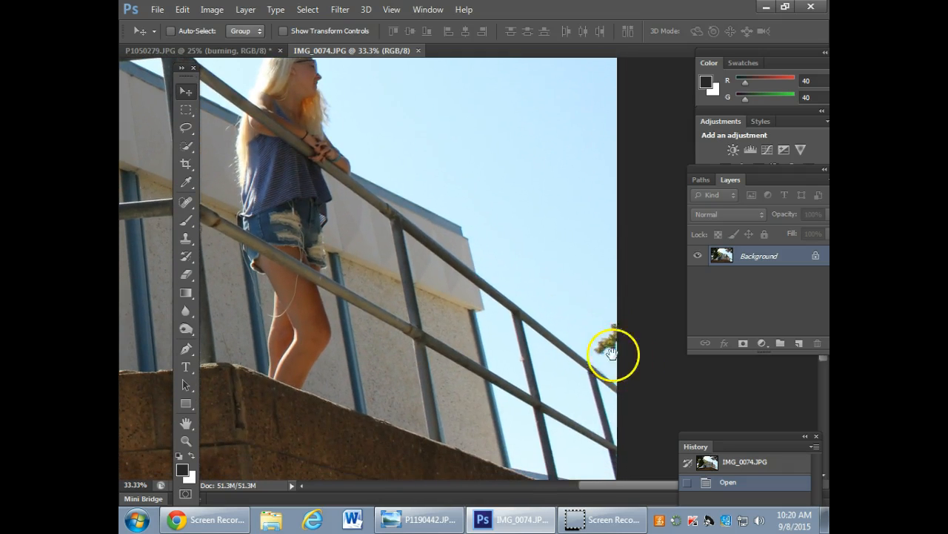
{"action": "left_click_drag", "start_coordinate": [509, 269], "coordinate": [468, 247]}
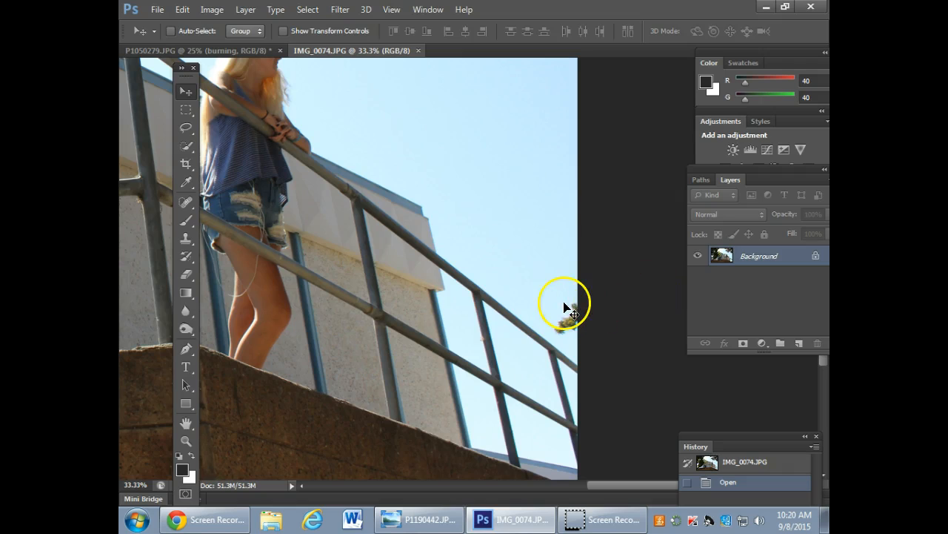
{"action": "left_click", "coordinate": [186, 127]}
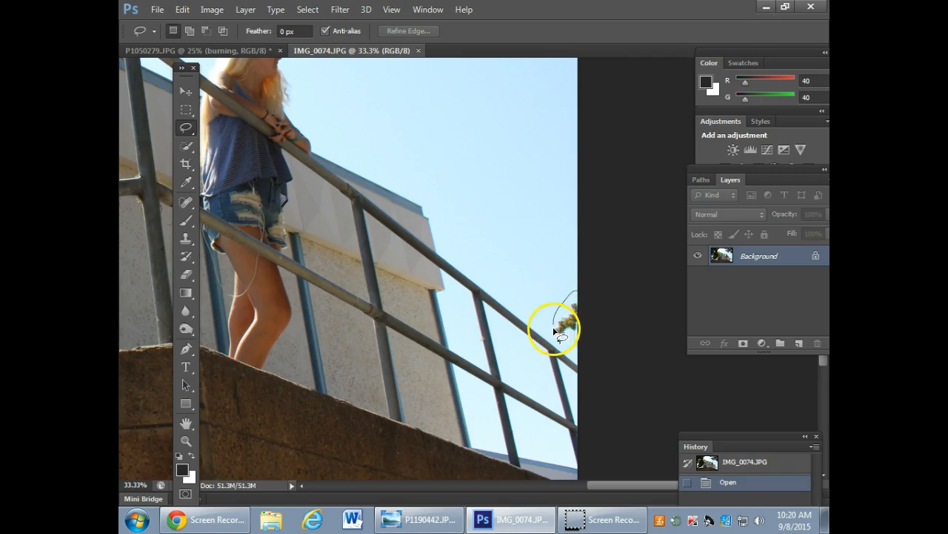
{"action": "mouse_move", "coordinate": [560, 343]}
{"action": "left_mouse_down"}
{"action": "mouse_move", "coordinate": [609, 346]}
{"action": "mouse_move", "coordinate": [615, 301]}
{"action": "mouse_move", "coordinate": [578, 293]}
{"action": "left_mouse_up"}
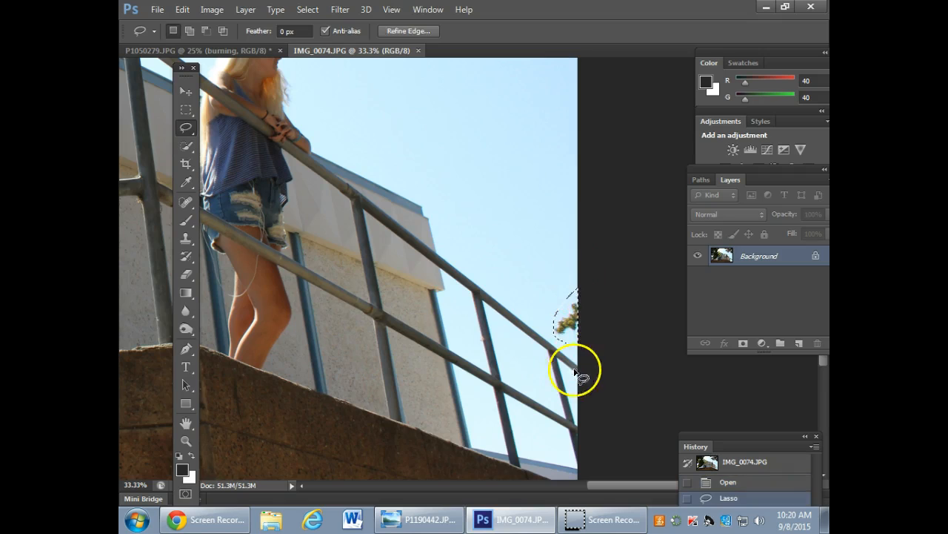
Fill the selected leaves with Content-Aware contents in Normal mode at 100% opacity and clear the selection.
{"action": "right_click", "coordinate": [569, 326]}
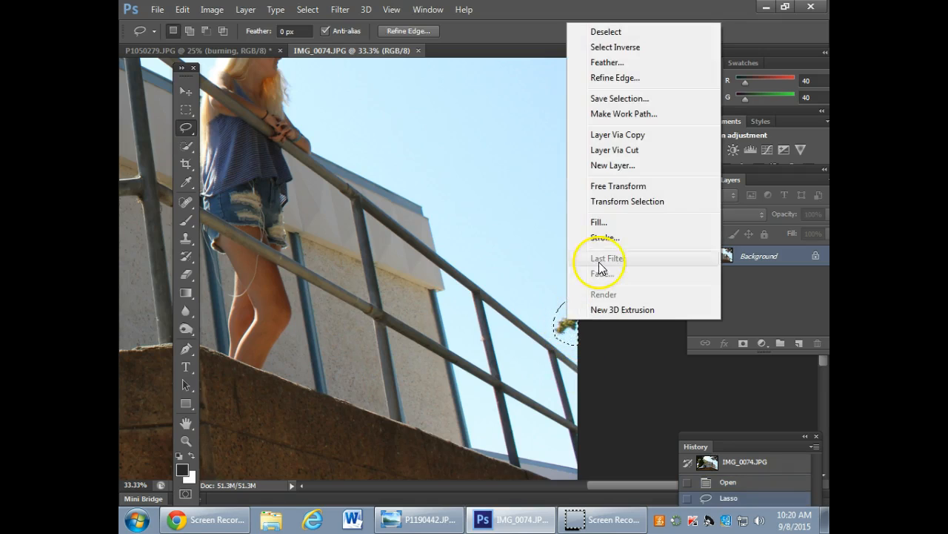
{"action": "left_click", "coordinate": [600, 221]}
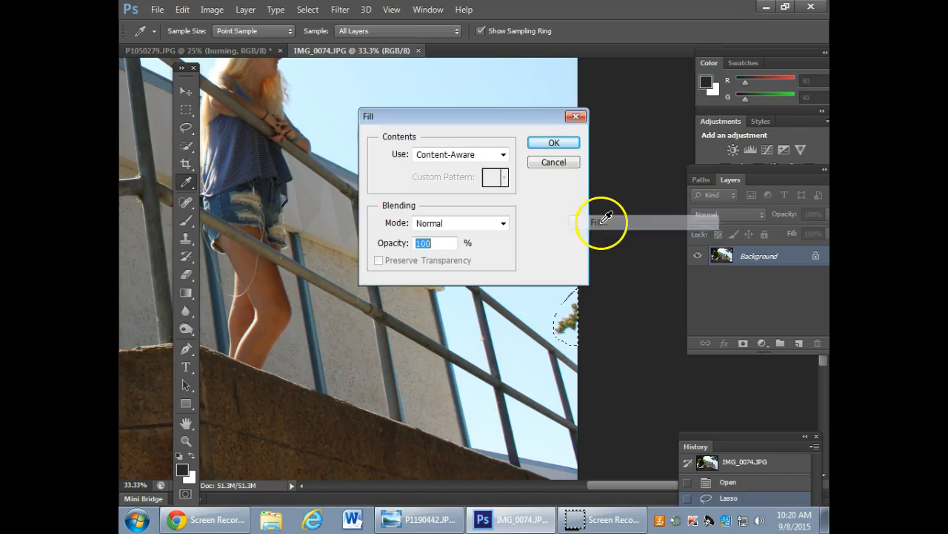
{"action": "left_click", "coordinate": [554, 145]}
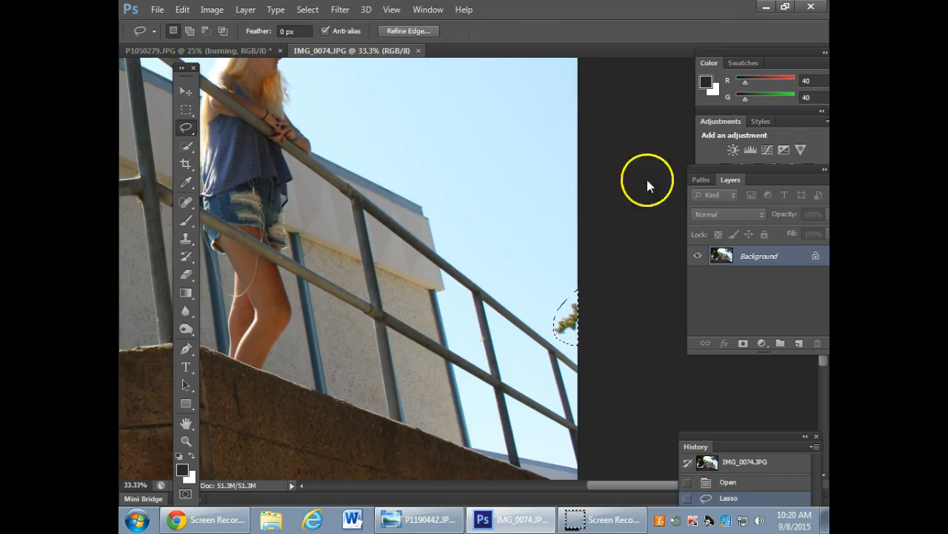
{"action": "left_click", "coordinate": [627, 295]}
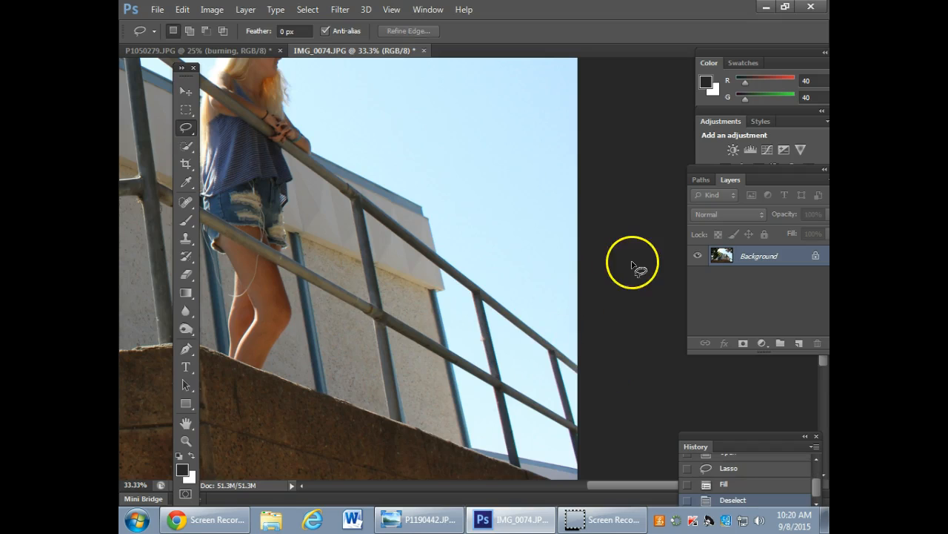
Clone clean sky over the small stray leaves along the photo's top edge with a 125 px Clone Stamp brush.
{"action": "mouse_move", "coordinate": [376, 166]}
{"action": "left_mouse_down"}
{"action": "mouse_move", "coordinate": [408, 260]}
{"action": "mouse_move", "coordinate": [633, 383]}
{"action": "mouse_move", "coordinate": [555, 336]}
{"action": "mouse_move", "coordinate": [564, 330]}
{"action": "left_mouse_up"}
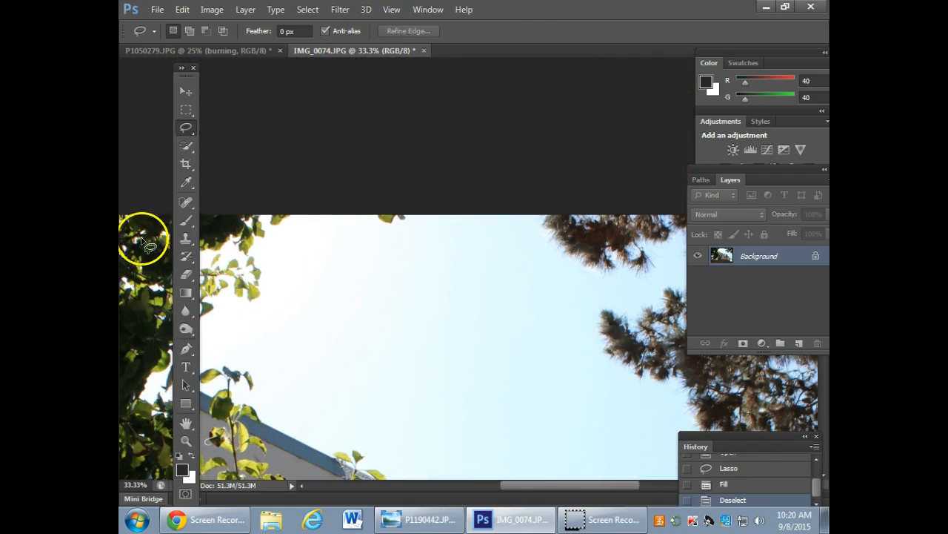
{"action": "left_click", "coordinate": [186, 238]}
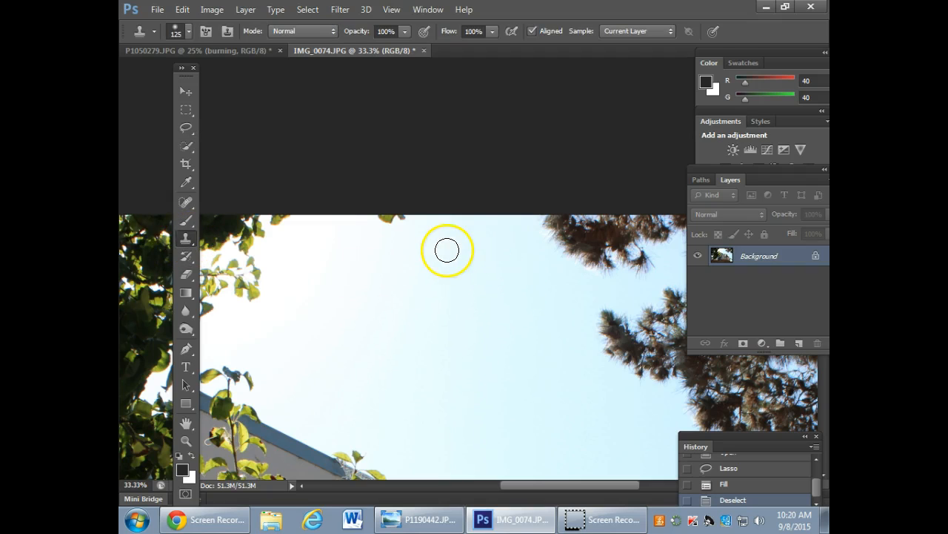
{"action": "left_click", "coordinate": [396, 215]}
{"action": "left_click", "coordinate": [385, 215]}
{"action": "left_click", "coordinate": [381, 215]}
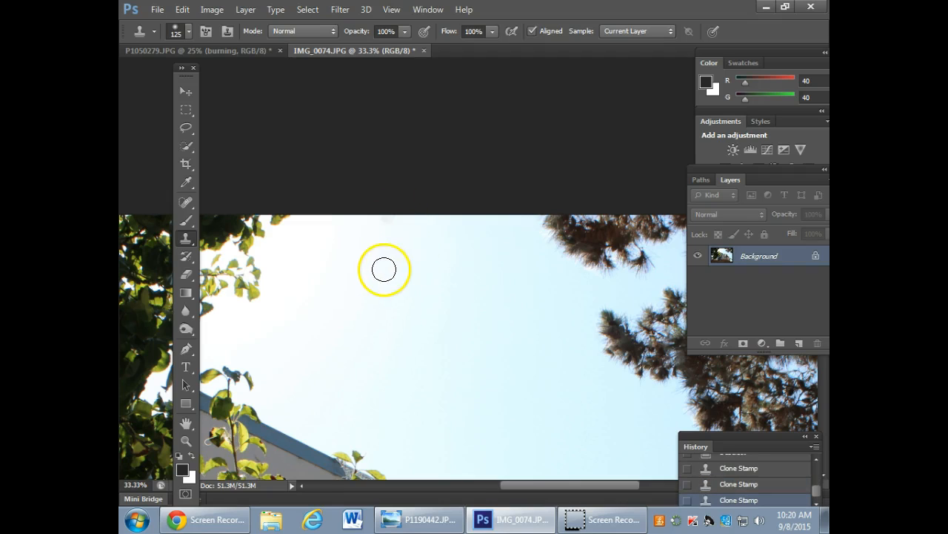
{"action": "left_click", "coordinate": [297, 229], "text": "alt"}
{"action": "left_click", "coordinate": [289, 218]}
{"action": "left_click", "coordinate": [282, 219]}
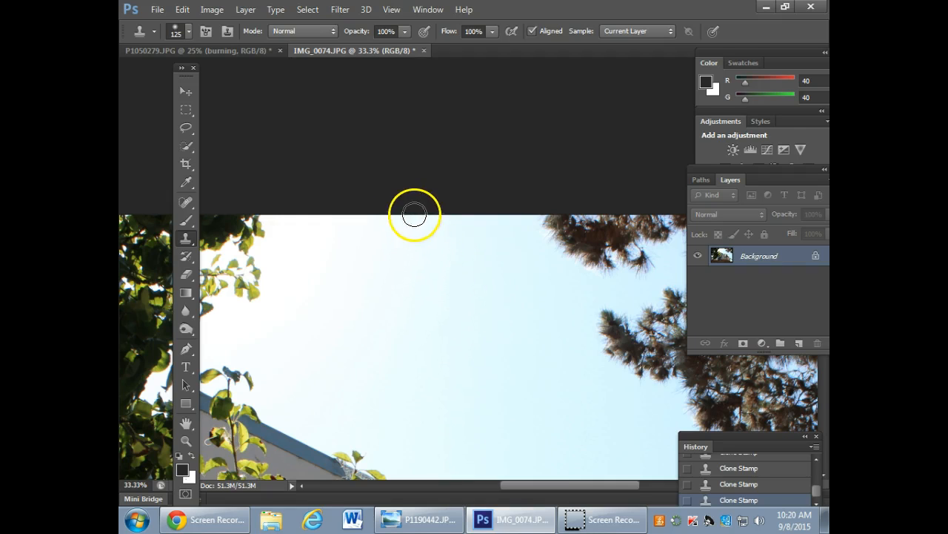
Enlarge the Clone Stamp brush to 800 px and raise its hardness for a hard-edged copy.
{"action": "key", "text": "ctrl+minus"}
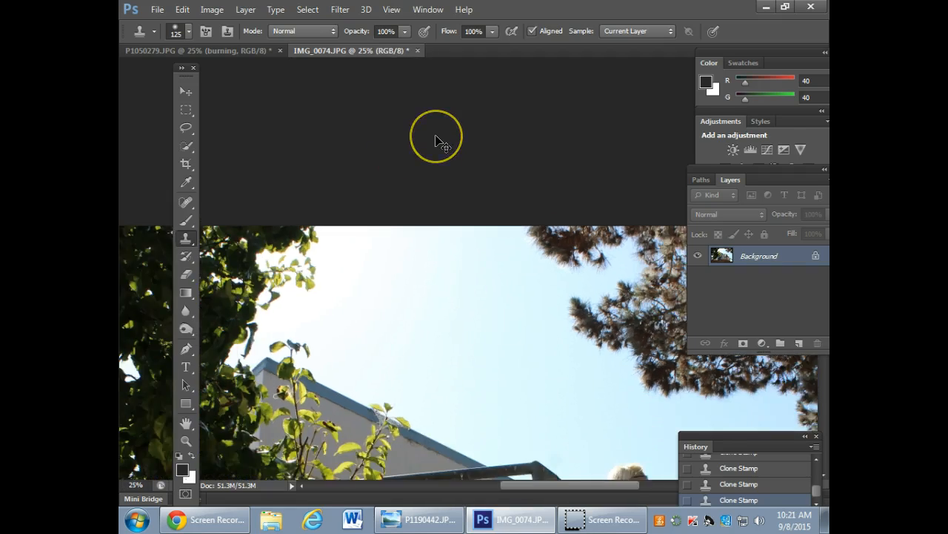
{"action": "key", "text": "ctrl+minus"}
{"action": "key", "text": "ctrl+minus"}
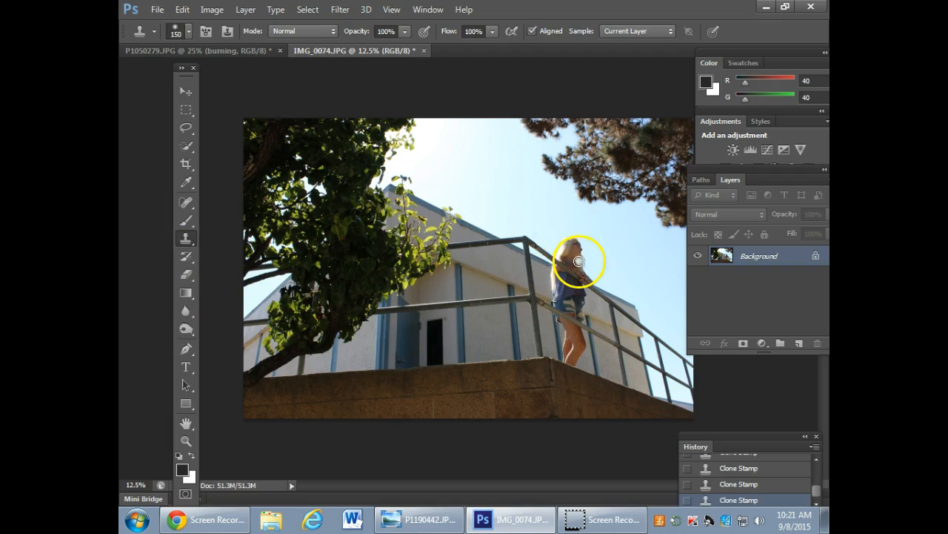
{"action": "key", "text": "bracketright"}
{"action": "key", "text": "bracketright"}
{"action": "key", "text": "bracketright"}
{"action": "key", "text": "bracketright"}
{"action": "key", "text": "bracketright"}
{"action": "key", "text": "bracketright"}
{"action": "key", "text": "bracketright"}
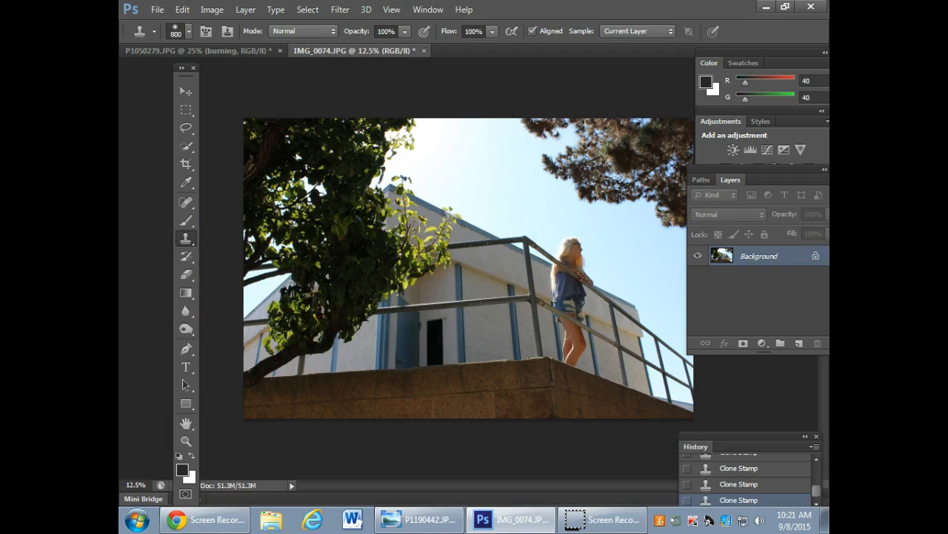
{"action": "left_click", "coordinate": [188, 31]}
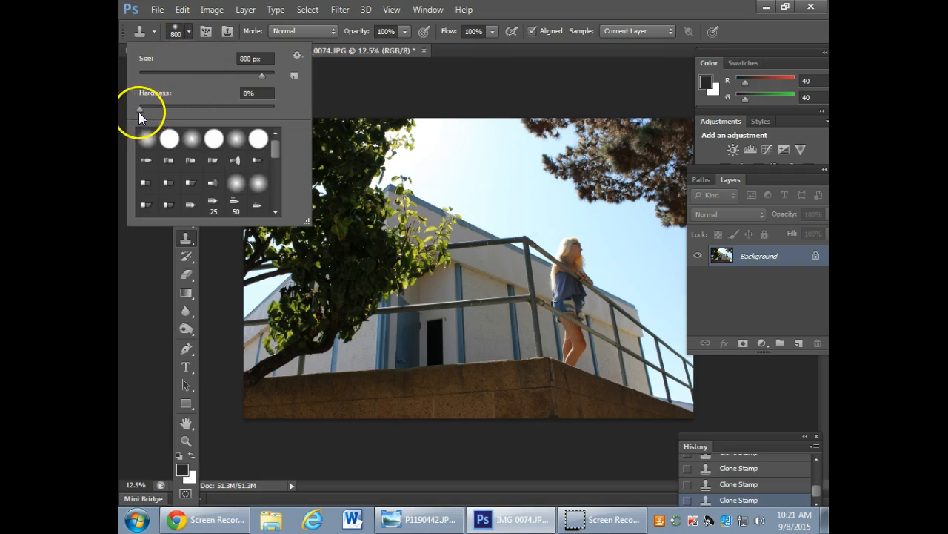
{"action": "left_click", "coordinate": [504, 74]}
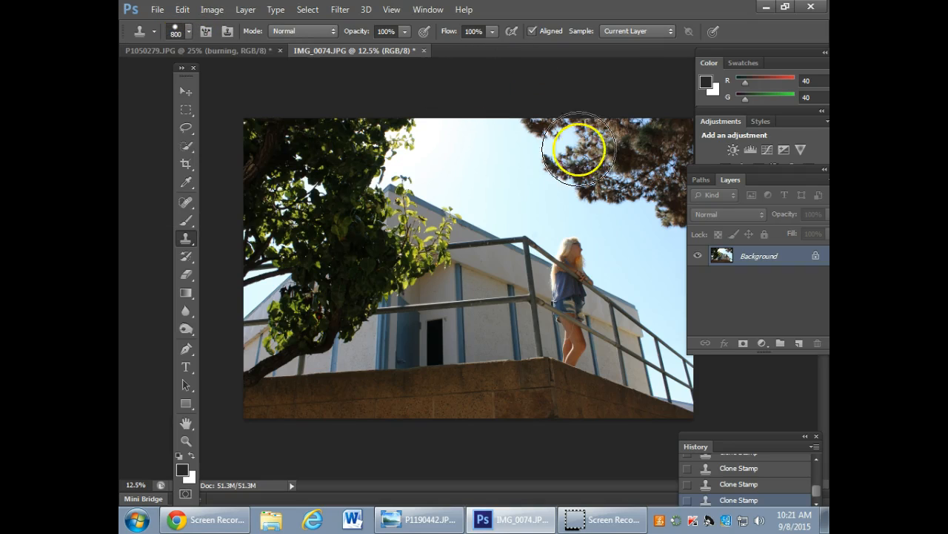
Clone a hard-edged copy of the woman's upper body onto the railing corner next to her, inspect it and undo it.
{"action": "left_click", "coordinate": [564, 250]}
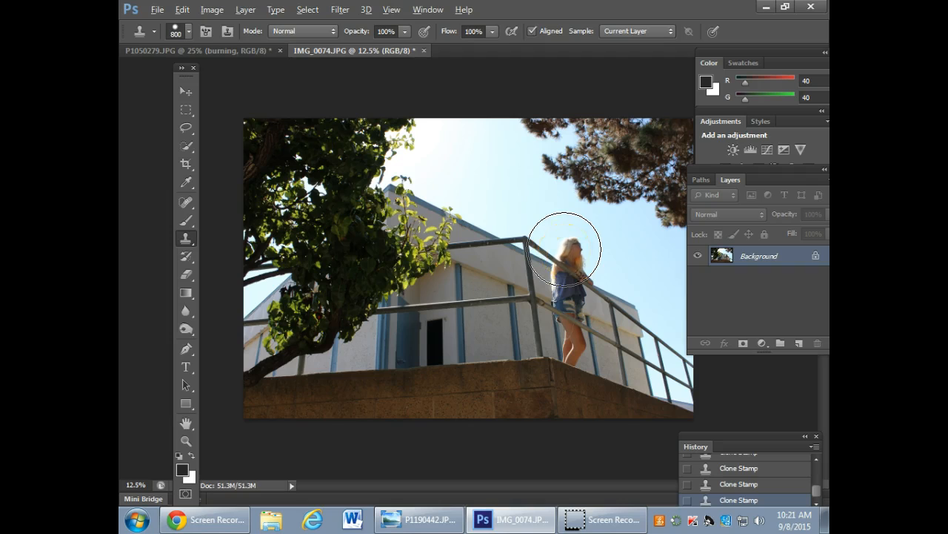
{"action": "mouse_move", "coordinate": [531, 249]}
{"action": "left_mouse_down"}
{"action": "mouse_move", "coordinate": [512, 218]}
{"action": "mouse_move", "coordinate": [516, 233]}
{"action": "left_mouse_up"}
{"action": "left_click", "coordinate": [776, 360]}
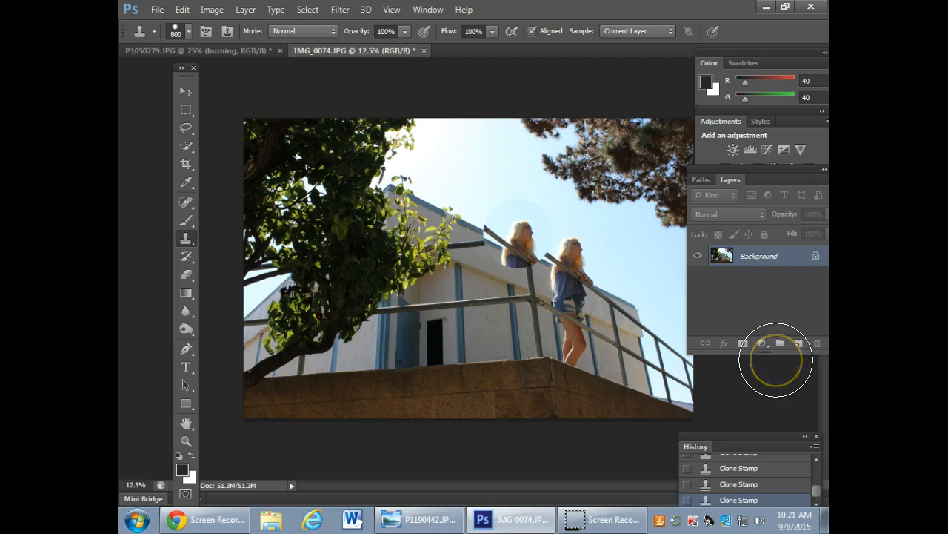
{"action": "key", "text": "ctrl+plus"}
{"action": "key", "text": "ctrl+plus"}
{"action": "key", "text": "ctrl+plus"}
{"action": "mouse_move", "coordinate": [599, 366]}
{"action": "left_mouse_down"}
{"action": "mouse_move", "coordinate": [408, 366]}
{"action": "mouse_move", "coordinate": [418, 361]}
{"action": "left_mouse_up"}
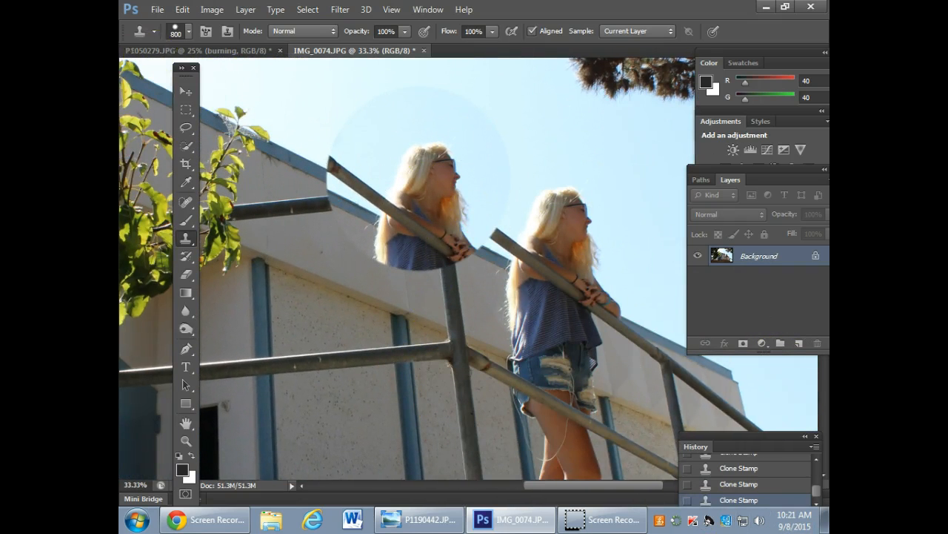
{"action": "left_click", "coordinate": [185, 91]}
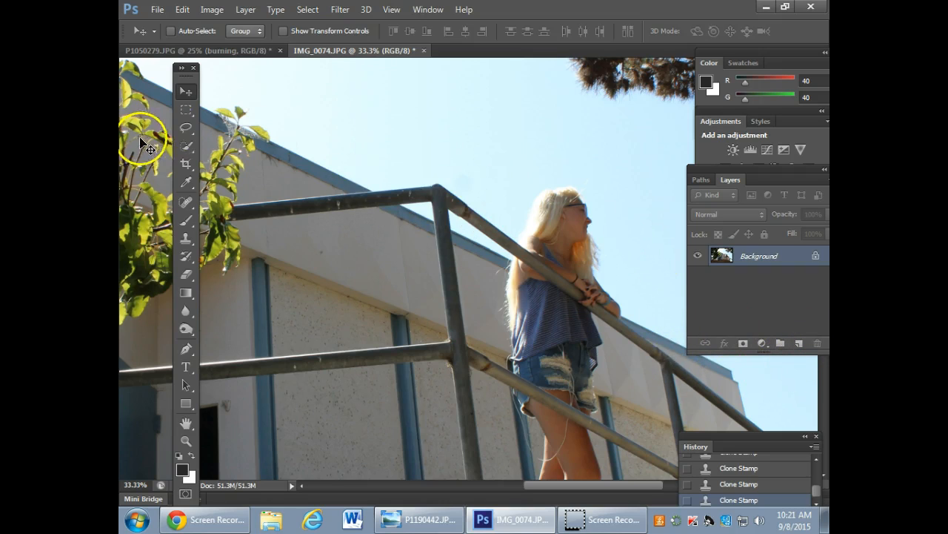
Clone a soft-edged copy of the woman's upper body onto the roofline behind the railing, using the lowest brush hardness.
{"action": "left_click", "coordinate": [186, 238]}
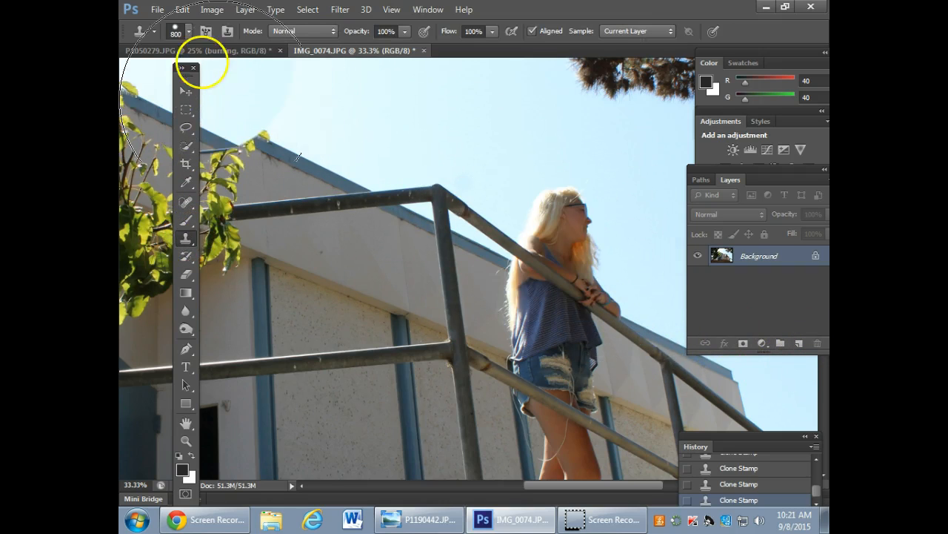
{"action": "left_click", "coordinate": [189, 31]}
{"action": "left_click_drag", "start_coordinate": [273, 109], "coordinate": [122, 109]}
{"action": "left_click_drag", "start_coordinate": [473, 52], "coordinate": [478, 56]}
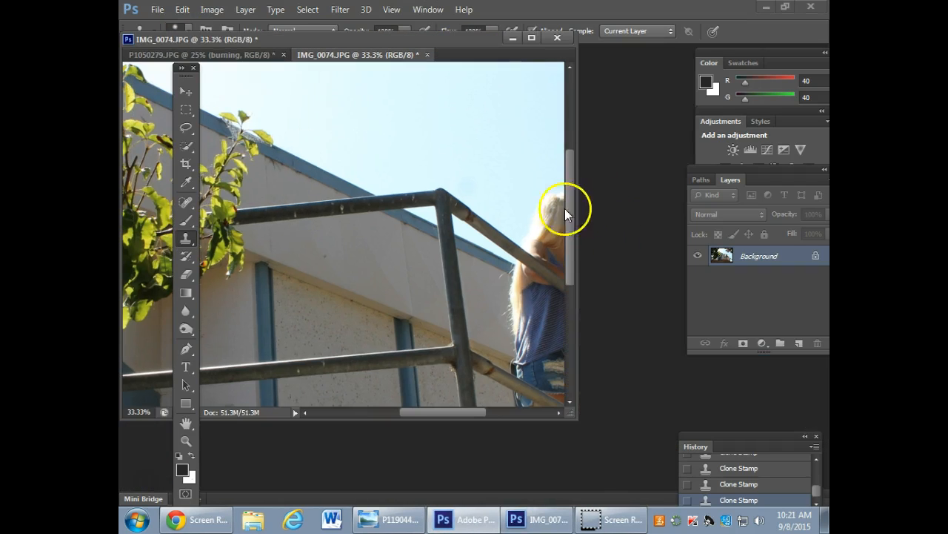
{"action": "mouse_move", "coordinate": [574, 412]}
{"action": "left_mouse_down"}
{"action": "mouse_move", "coordinate": [783, 518]}
{"action": "mouse_move", "coordinate": [822, 511]}
{"action": "left_mouse_up"}
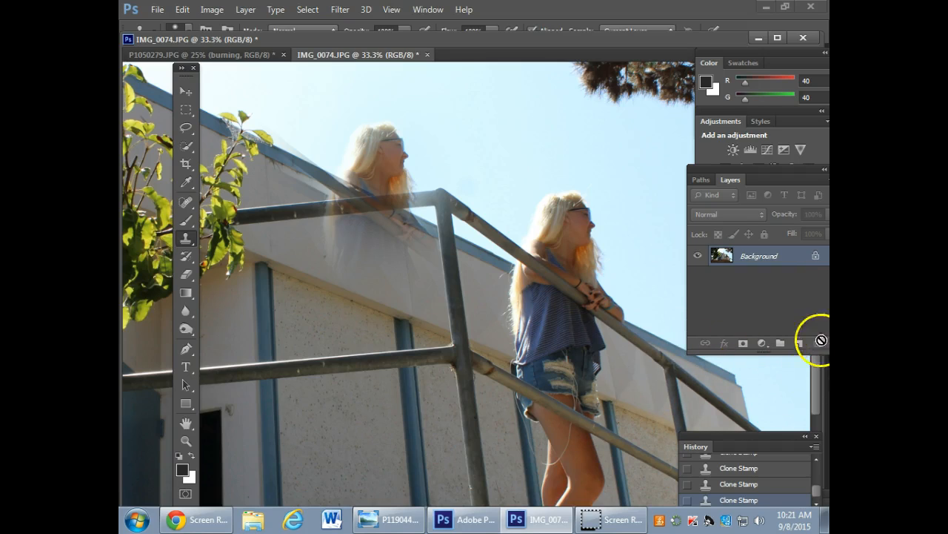
Open the portrait IMG_0473.JPG from the Per 2 PORTRAITS desktop folder in Adobe Photoshop CS6.
{"action": "left_click", "coordinate": [764, 7]}
{"action": "left_click", "coordinate": [744, 184]}
{"action": "double_click", "coordinate": [744, 184]}
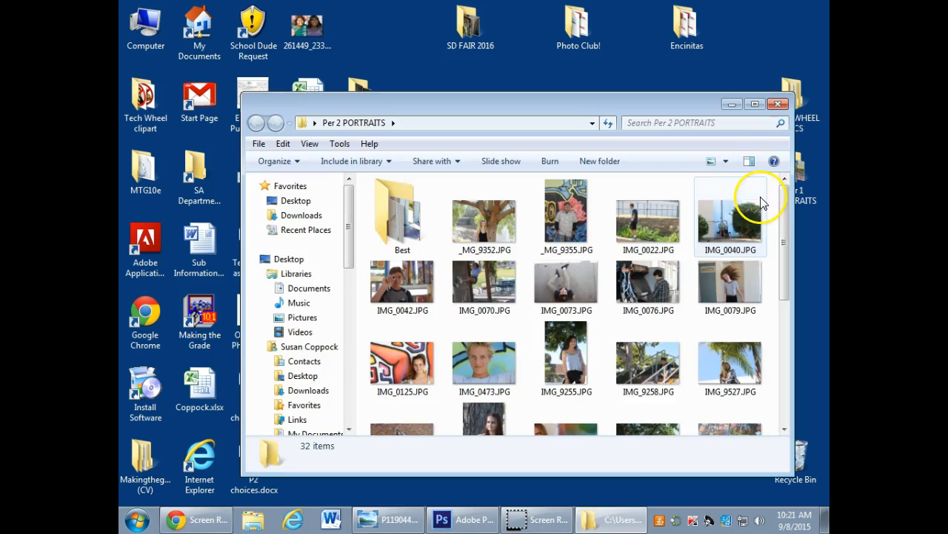
{"action": "right_click", "coordinate": [491, 366]}
{"action": "mouse_move", "coordinate": [645, 212]}
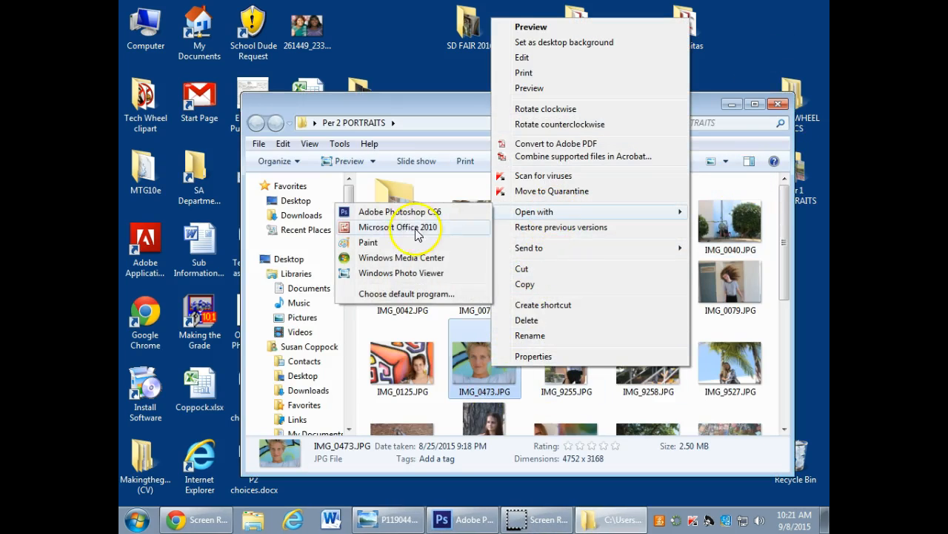
{"action": "left_click", "coordinate": [411, 211]}
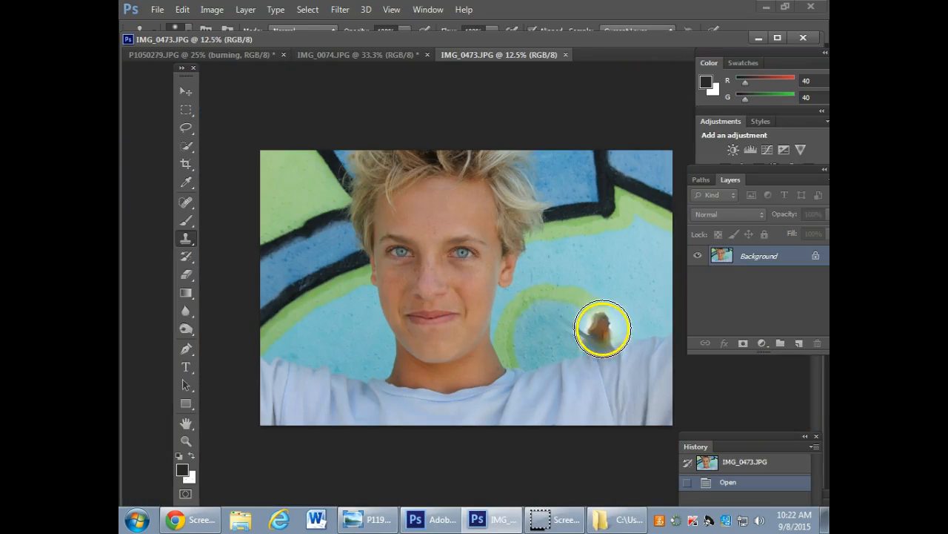
Try cloning one of the boy's eyes onto the middle of his forehead with the soft brush, and undo it.
{"action": "key", "text": "ctrl+plus"}
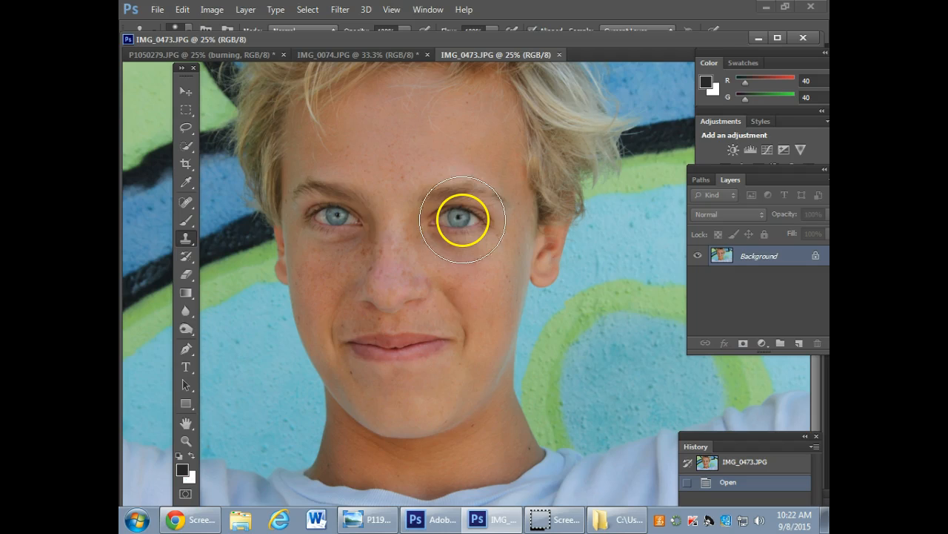
{"action": "left_click", "coordinate": [397, 143]}
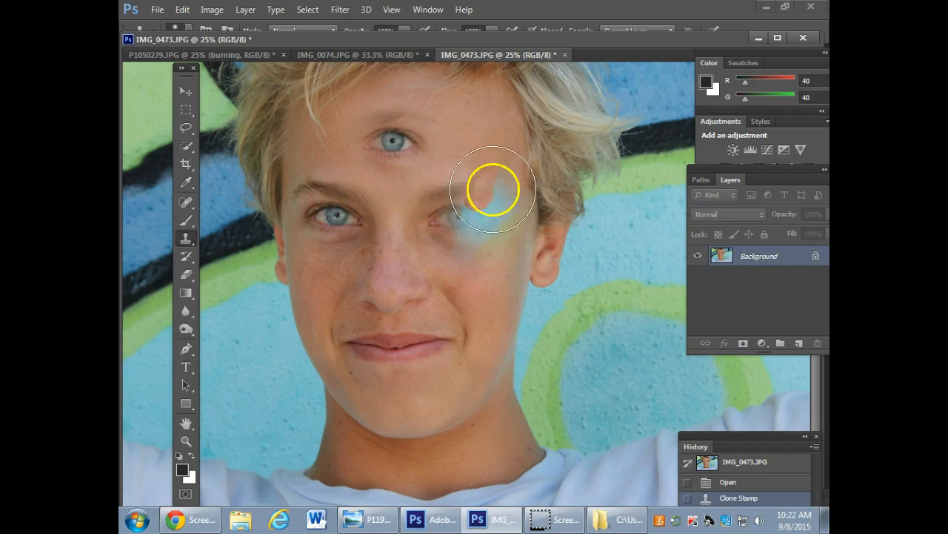
{"action": "key", "text": "ctrl+z"}
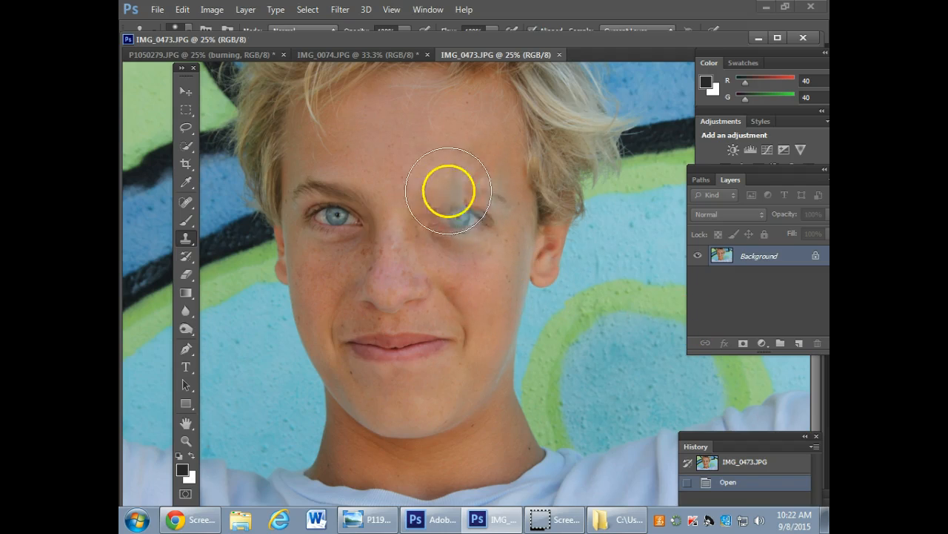
Try cloning the boy's eye onto his forehead with a 600 px brush at 100% hardness, and undo the copy.
{"action": "left_click", "coordinate": [183, 26]}
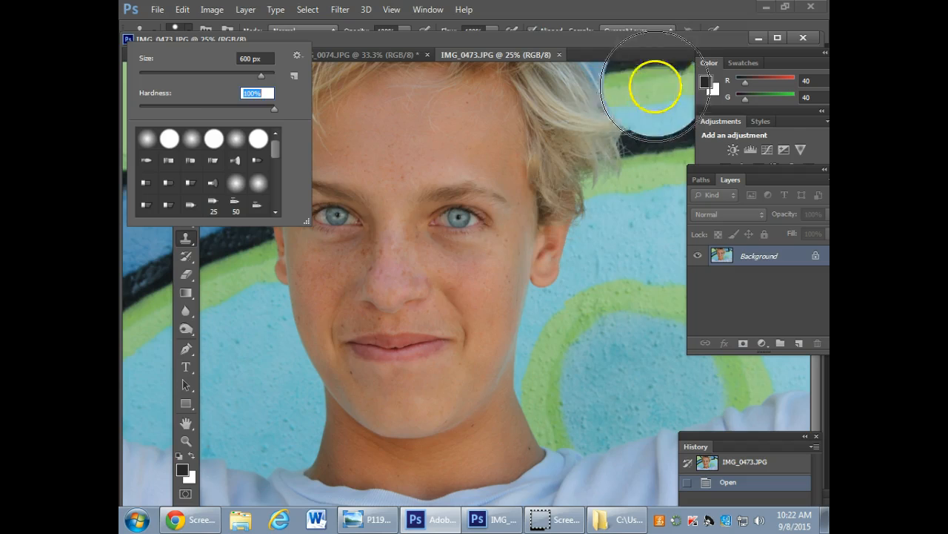
{"action": "left_click", "coordinate": [651, 36]}
{"action": "left_click", "coordinate": [456, 213], "text": "alt"}
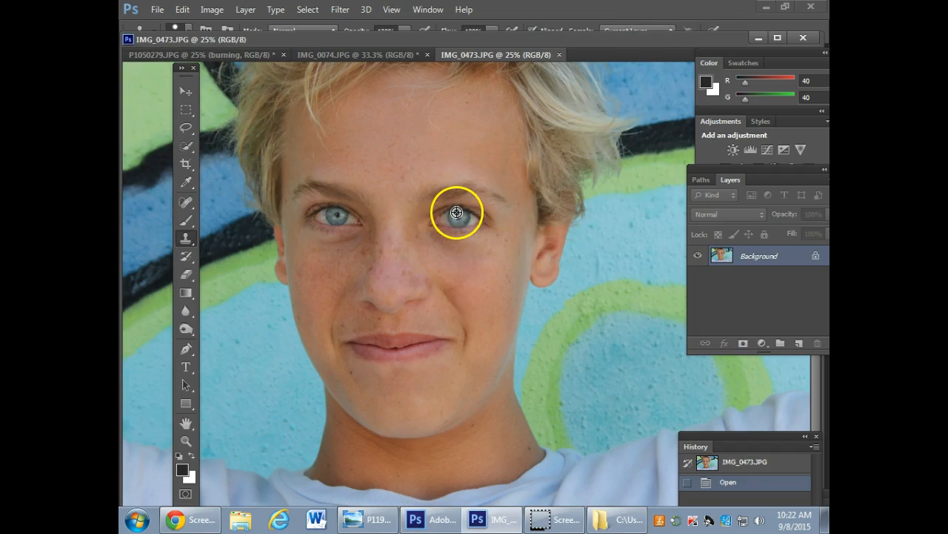
{"action": "left_click", "coordinate": [400, 148]}
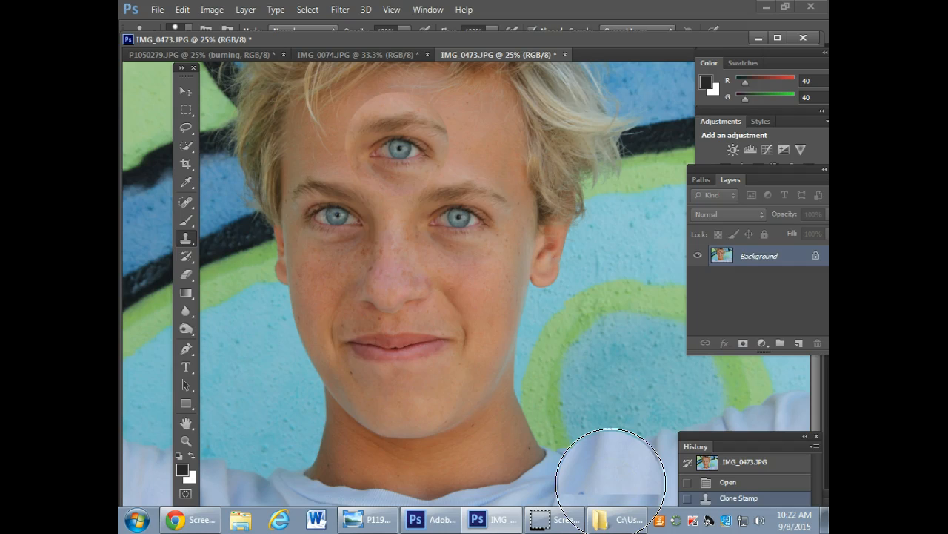
{"action": "key", "text": "ctrl+z"}
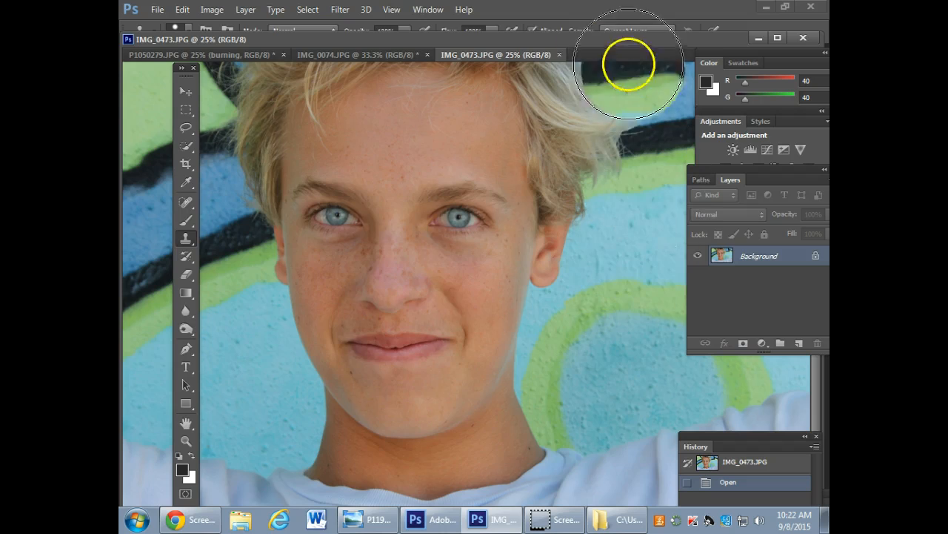
Close IMG_0473.JPG and revert IMG_0074.JPG to the Clone Stamp history state from before the woman's copy was painted.
{"action": "left_click", "coordinate": [560, 54]}
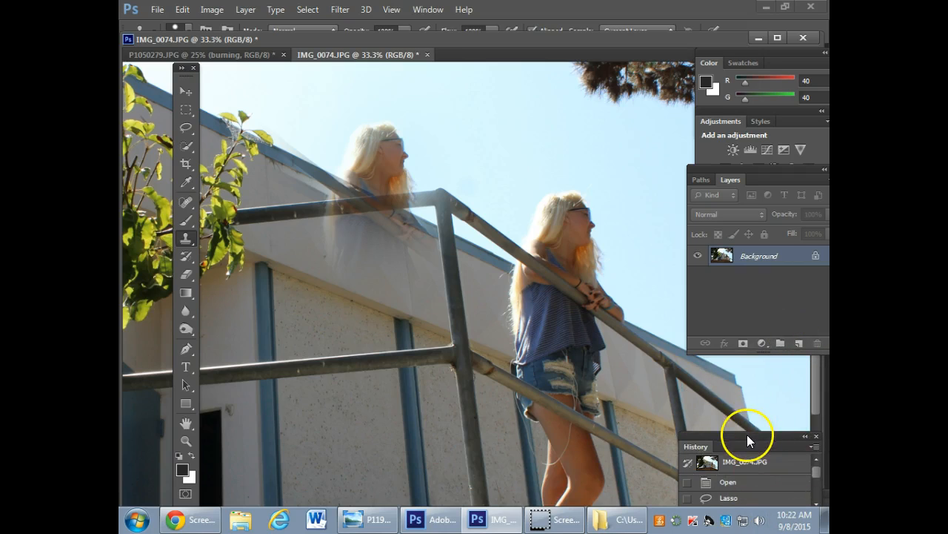
{"action": "left_click_drag", "start_coordinate": [744, 444], "coordinate": [652, 272]}
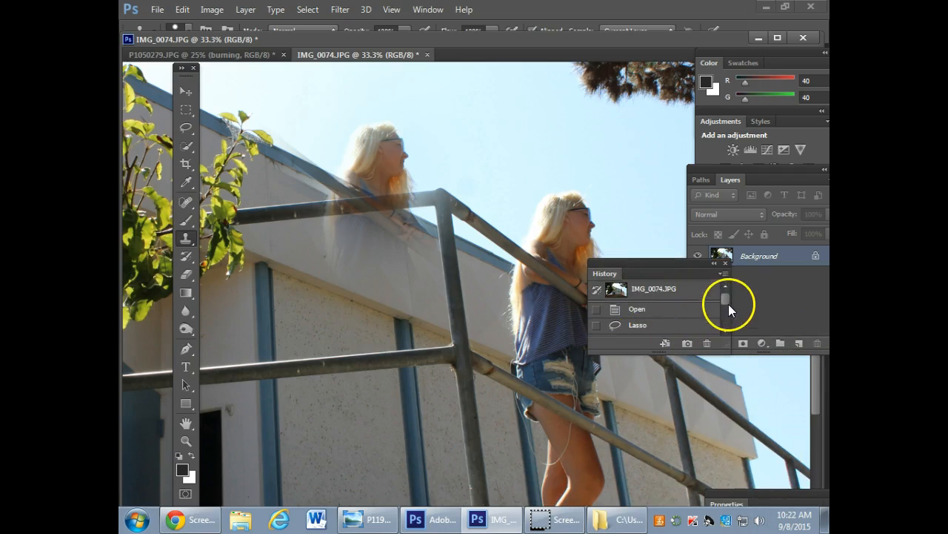
{"action": "left_click_drag", "start_coordinate": [728, 304], "coordinate": [728, 329]}
{"action": "left_click", "coordinate": [652, 287]}
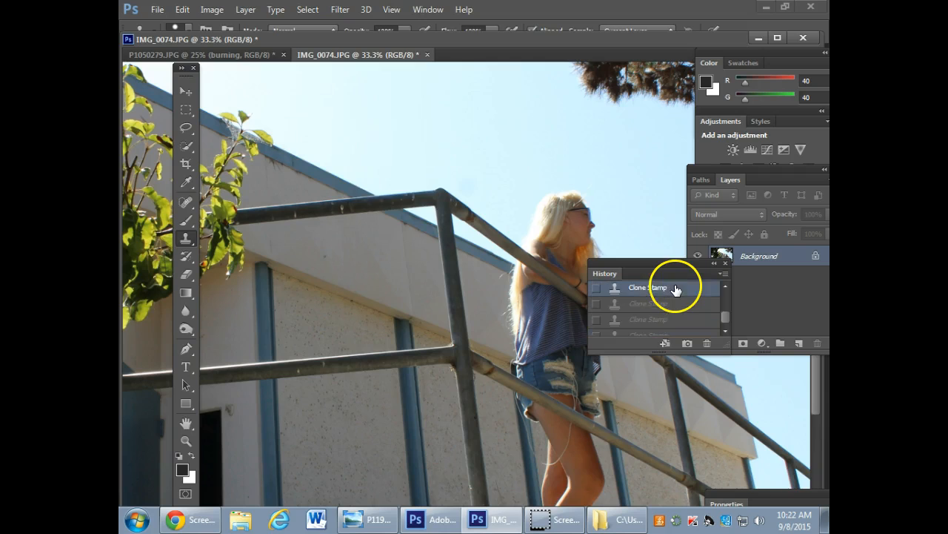
{"action": "left_click_drag", "start_coordinate": [692, 262], "coordinate": [803, 347]}
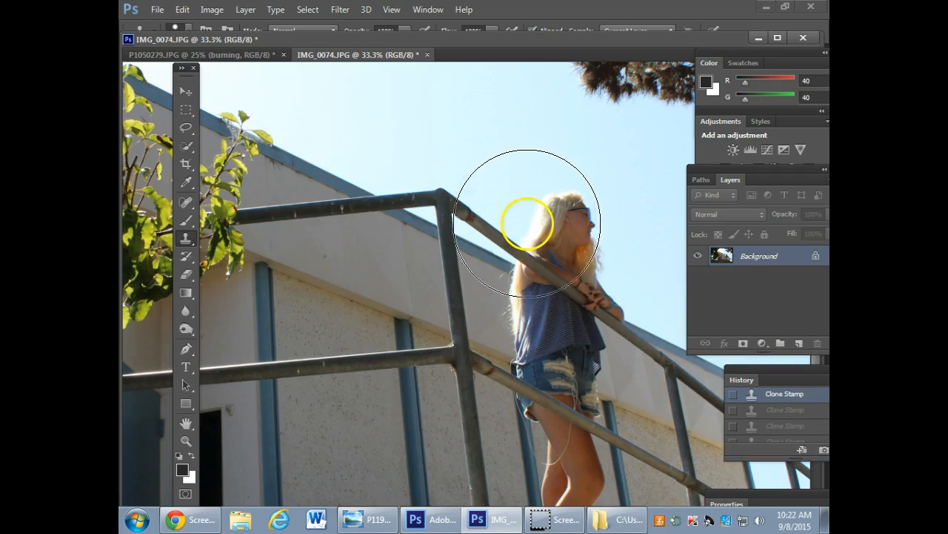
Add a Brightness/Contrast adjustment layer above the Background of IMG_0074.JPG.
{"action": "key", "text": "ctrl+minus"}
{"action": "key", "text": "ctrl+minus"}
{"action": "key", "text": "ctrl+minus"}
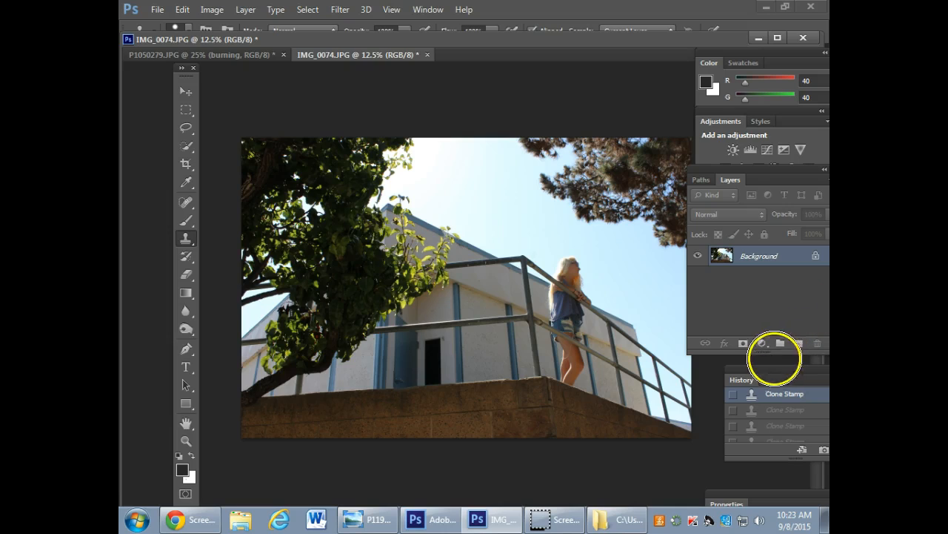
{"action": "left_click", "coordinate": [763, 345]}
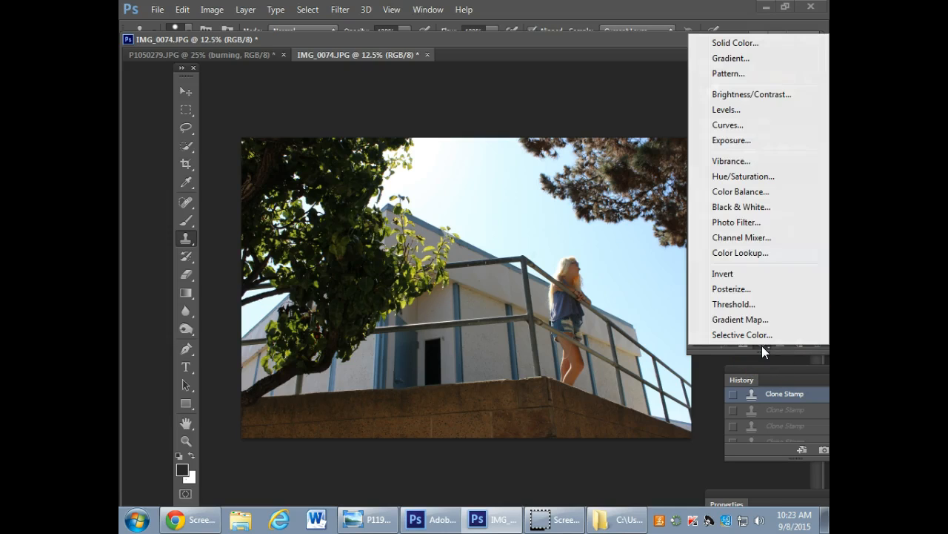
{"action": "left_click", "coordinate": [746, 94]}
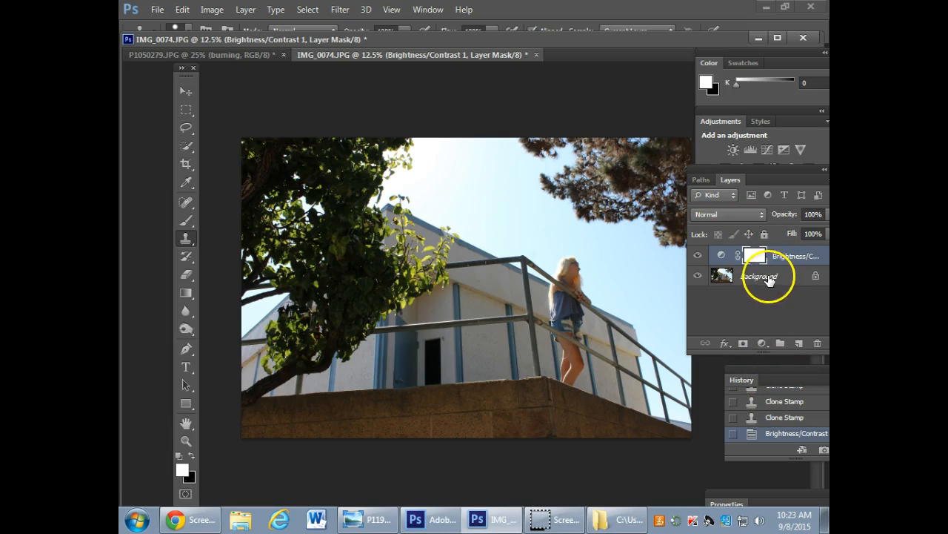
Bring the full Brightness/Contrast properties into view beside the photo's tree and shift the tools panel out of the way.
{"action": "left_click_drag", "start_coordinate": [762, 490], "coordinate": [278, 87]}
{"action": "left_click_drag", "start_coordinate": [192, 74], "coordinate": [163, 79]}
{"action": "left_click_drag", "start_coordinate": [291, 97], "coordinate": [235, 88]}
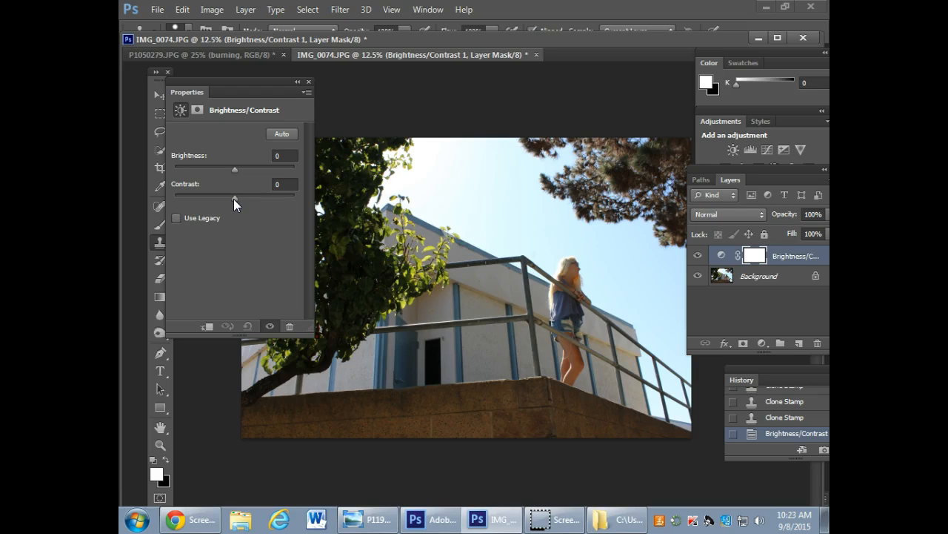
{"action": "left_click_drag", "start_coordinate": [260, 80], "coordinate": [228, 84]}
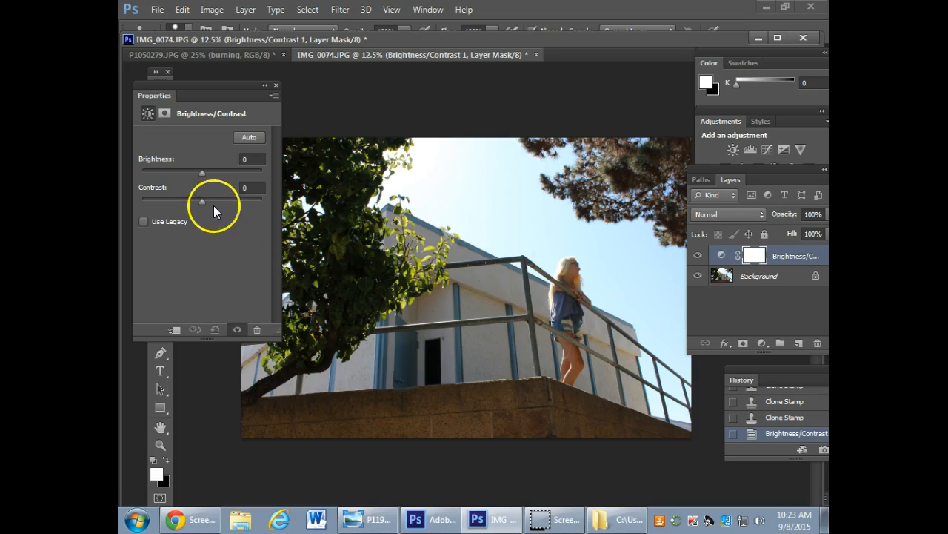
Set the Brightness/Contrast adjustment to contrast -38 and brightness 68.
{"action": "left_click_drag", "start_coordinate": [204, 200], "coordinate": [157, 192]}
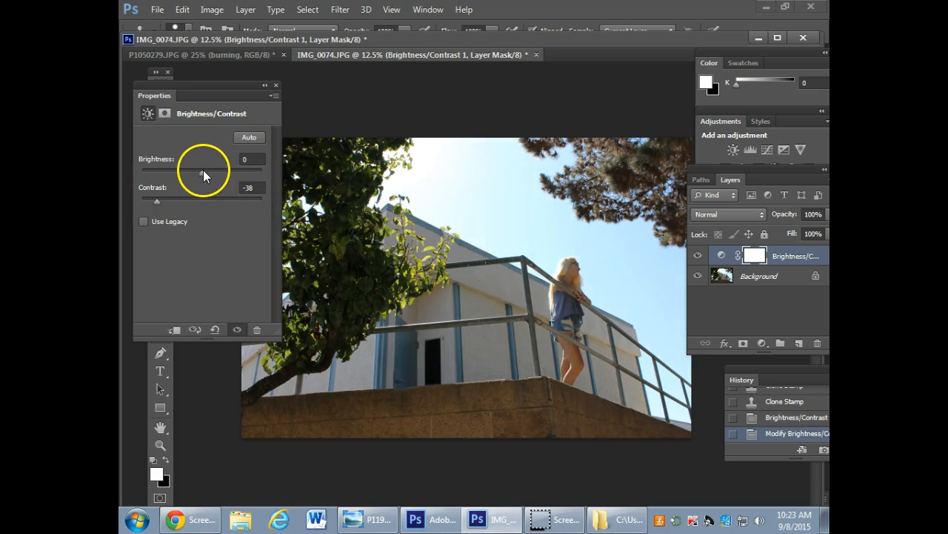
{"action": "mouse_move", "coordinate": [202, 171]}
{"action": "left_mouse_down"}
{"action": "mouse_move", "coordinate": [228, 174]}
{"action": "mouse_move", "coordinate": [214, 177]}
{"action": "left_mouse_up"}
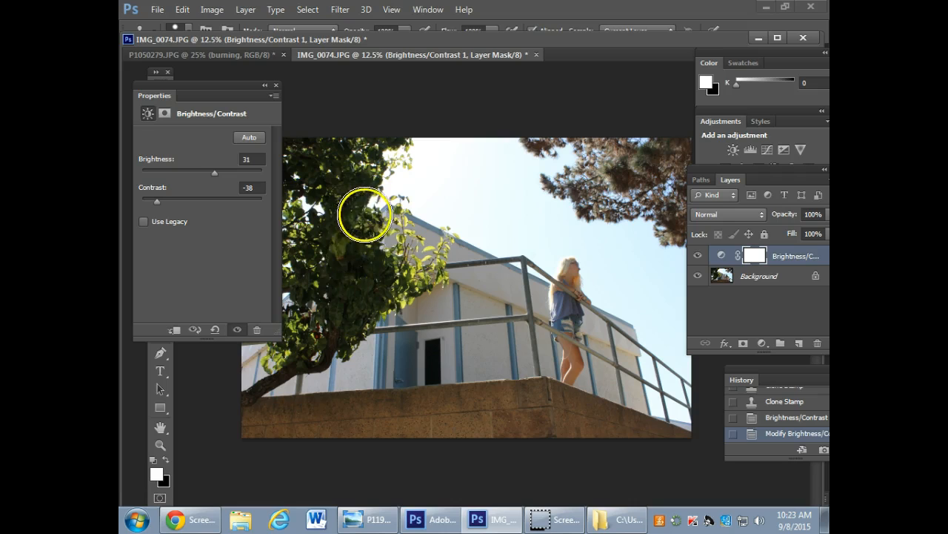
{"action": "left_click_drag", "start_coordinate": [212, 172], "coordinate": [229, 176]}
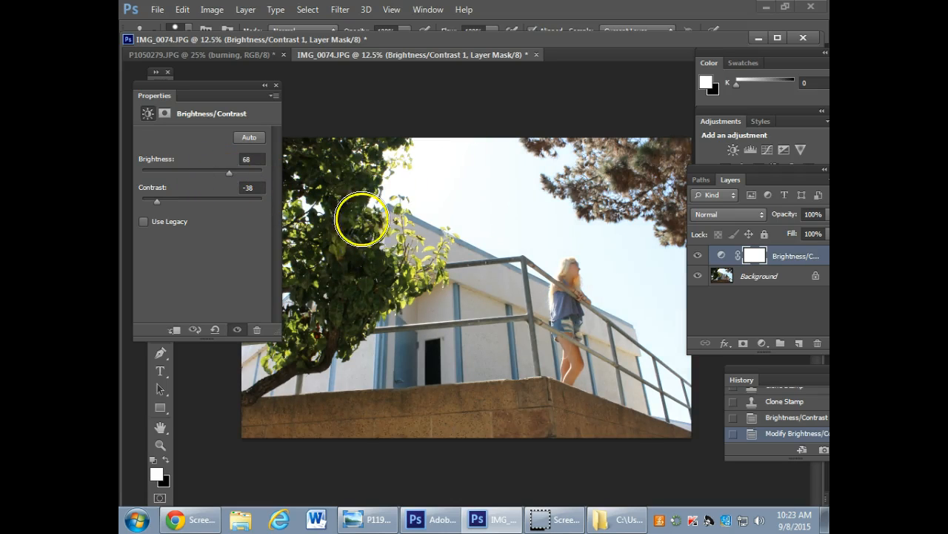
Hide and show the Brightness/Contrast layer repeatedly to compare the photo with and without the adjustment.
{"action": "left_click", "coordinate": [698, 257]}
{"action": "left_click", "coordinate": [698, 256]}
{"action": "left_click", "coordinate": [698, 257]}
{"action": "left_click", "coordinate": [698, 256]}
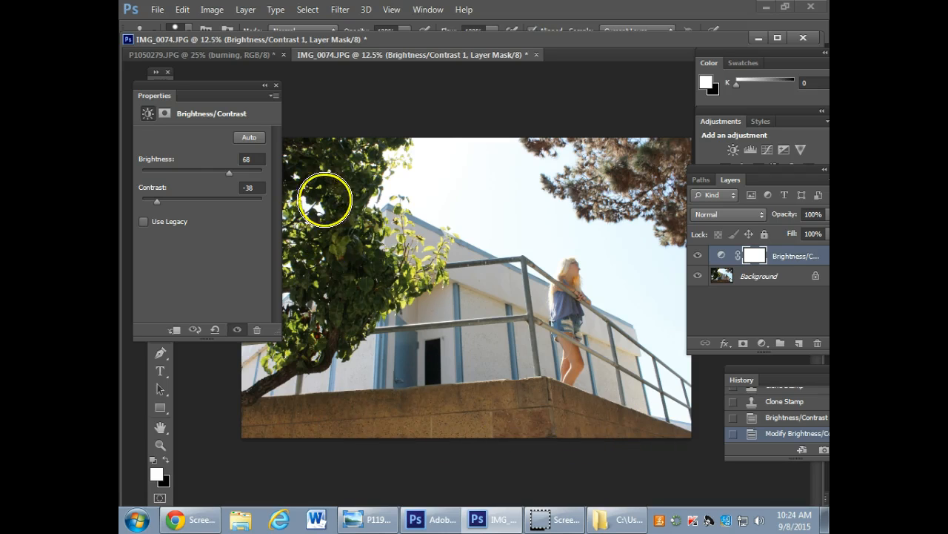
{"action": "left_click", "coordinate": [698, 256]}
{"action": "left_click", "coordinate": [697, 256]}
{"action": "left_click", "coordinate": [697, 256]}
{"action": "left_click", "coordinate": [697, 256]}
Try a contrast of 57, settle on brightness 30 and contrast -10, and compare the photo with the adjustment layer hidden and shown.
{"action": "left_click_drag", "start_coordinate": [155, 203], "coordinate": [235, 205]}
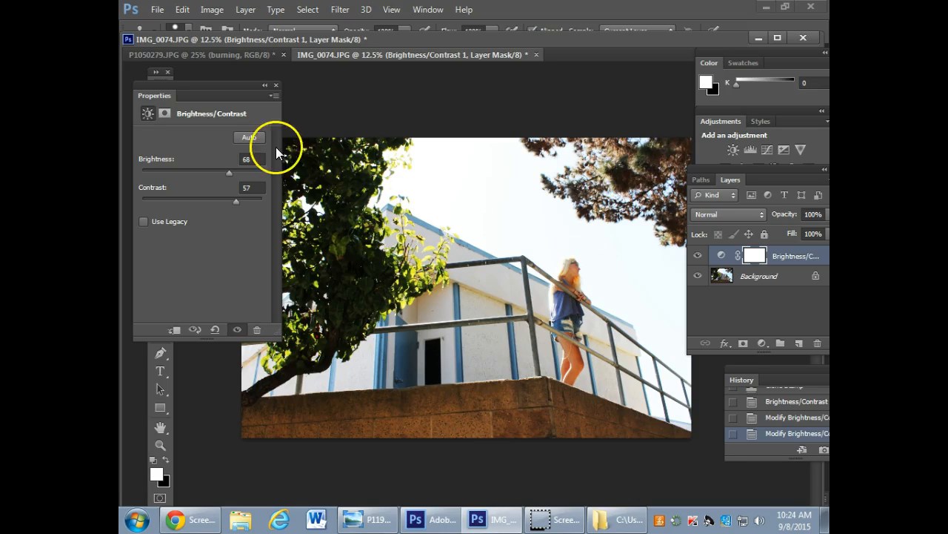
{"action": "left_click_drag", "start_coordinate": [209, 200], "coordinate": [213, 172]}
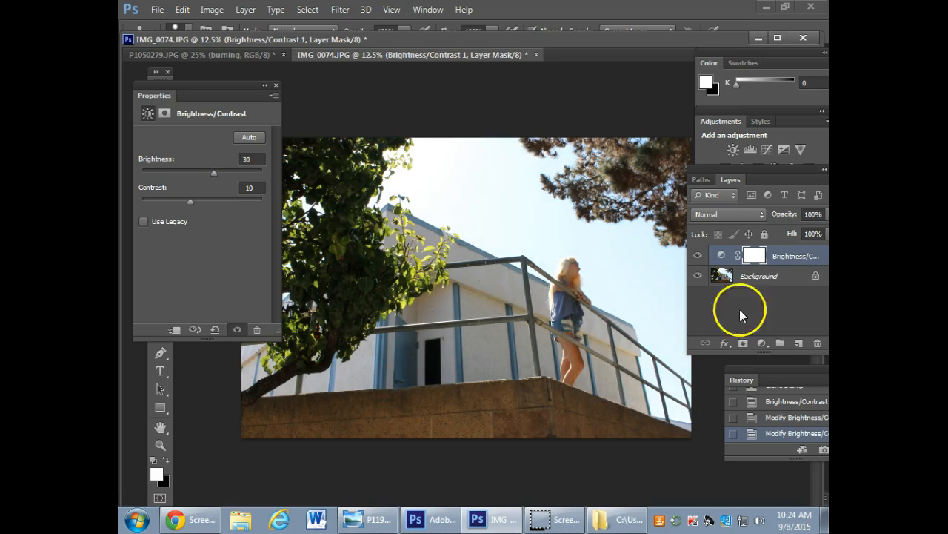
{"action": "left_click", "coordinate": [696, 256]}
{"action": "left_click", "coordinate": [697, 257]}
{"action": "left_click", "coordinate": [697, 256]}
{"action": "left_click", "coordinate": [697, 257]}
{"action": "left_click", "coordinate": [697, 256]}
{"action": "left_click", "coordinate": [697, 257]}
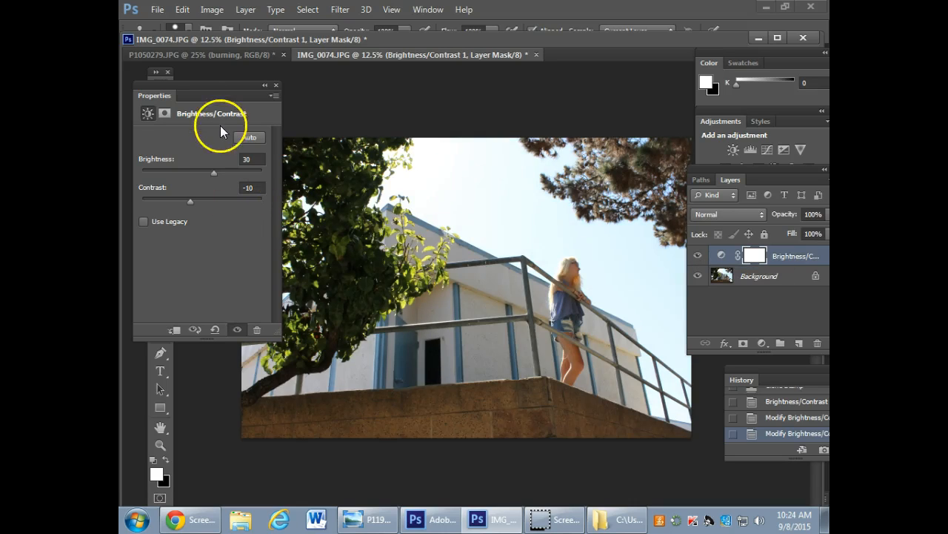
Move the Brightness/Contrast properties off the photo to just beneath the layer list, with all its settings readable.
{"action": "left_click_drag", "start_coordinate": [226, 86], "coordinate": [798, 370]}
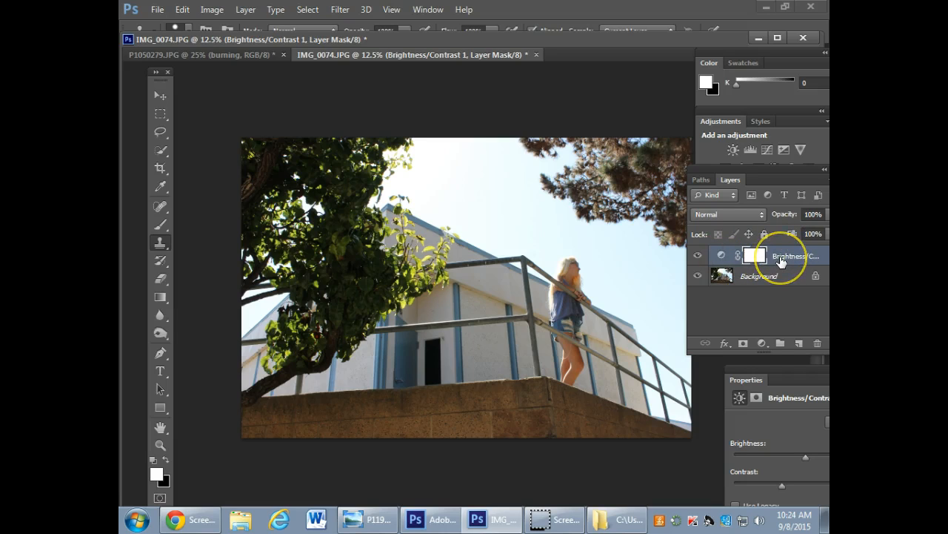
{"action": "left_click", "coordinate": [721, 256]}
{"action": "left_click_drag", "start_coordinate": [800, 376], "coordinate": [765, 360]}
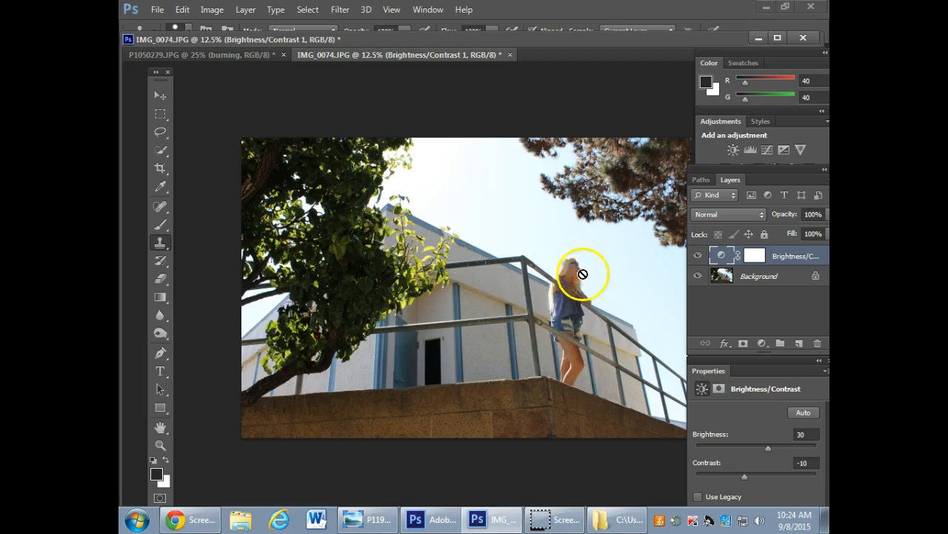
Choose the Dodge tool, make the Background layer active, and dock the IMG_0074.JPG window so the tool options are visible.
{"action": "left_click", "coordinate": [160, 333]}
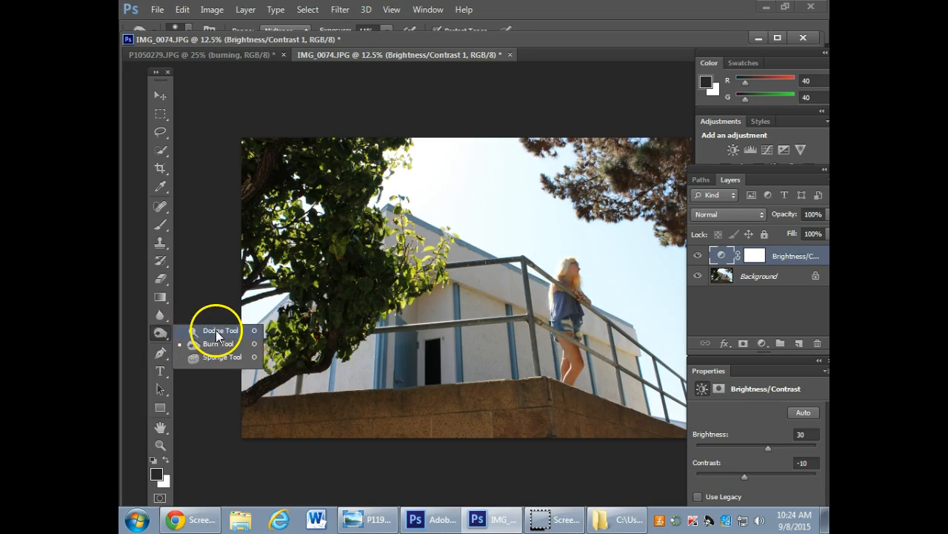
{"action": "left_click", "coordinate": [216, 330]}
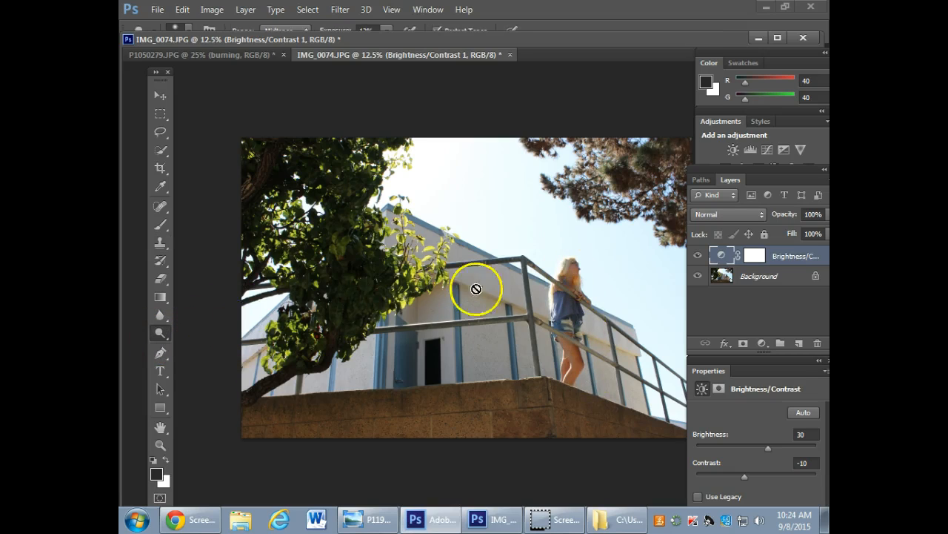
{"action": "left_click", "coordinate": [757, 276]}
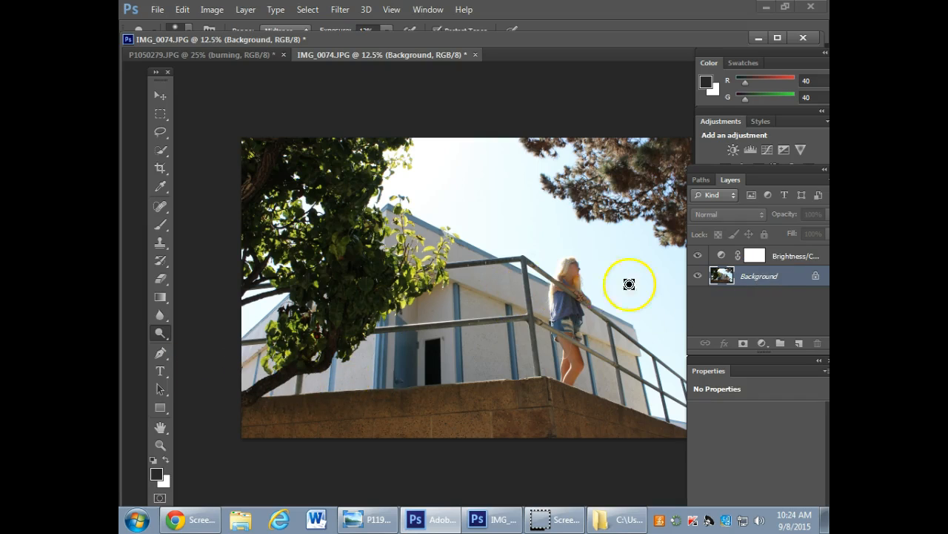
{"action": "scroll", "coordinate": [432, 244], "scroll_direction": "up", "scroll_amount": 4}
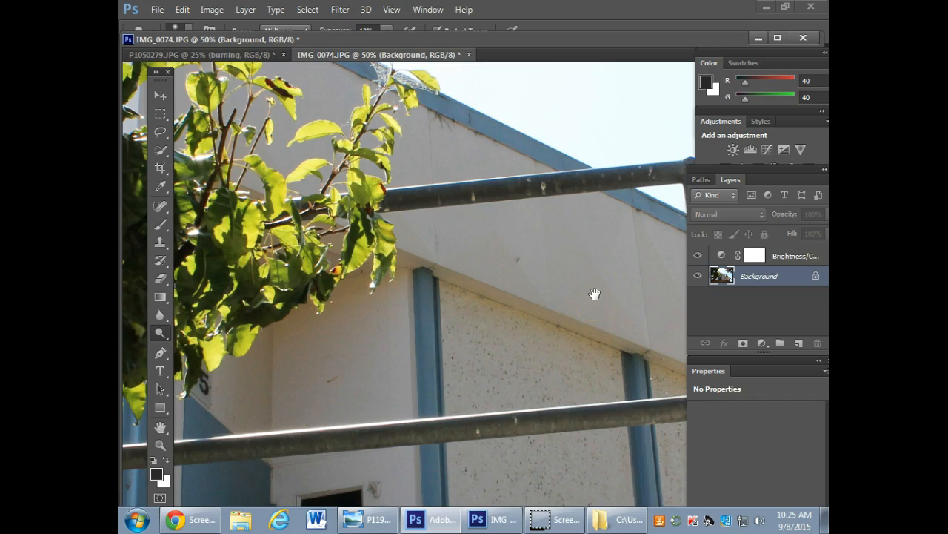
{"action": "mouse_move", "coordinate": [595, 292]}
{"action": "left_mouse_down"}
{"action": "mouse_move", "coordinate": [512, 250]}
{"action": "mouse_move", "coordinate": [294, 318]}
{"action": "left_mouse_up"}
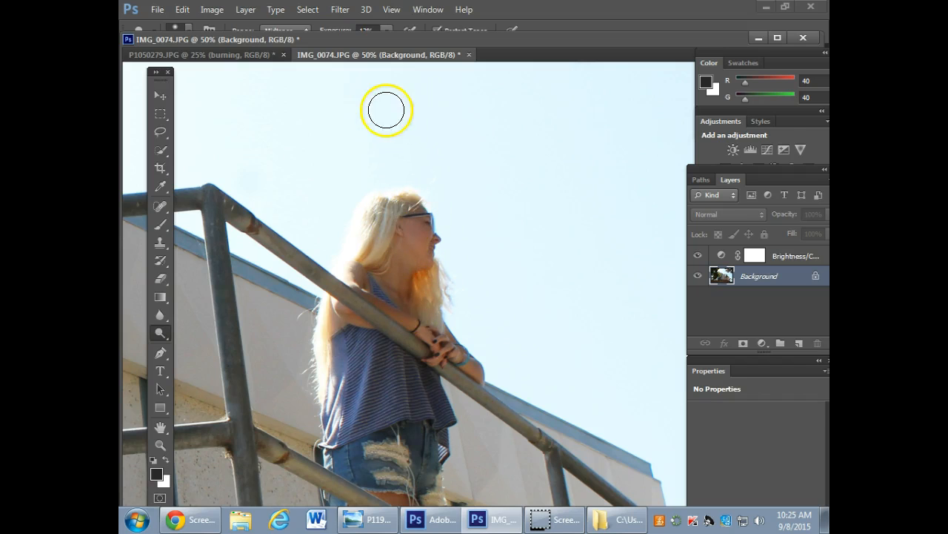
{"action": "left_click_drag", "start_coordinate": [402, 33], "coordinate": [394, 50]}
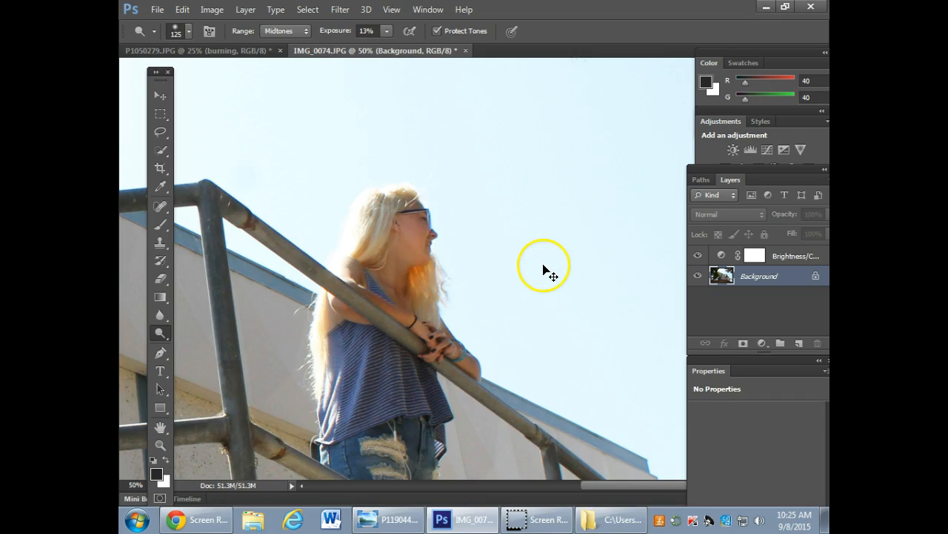
Dodge the dark tree foliage on the Background layer with a 900 px brush, Midtones range and 13% exposure.
{"action": "key", "text": "ctrl+minus"}
{"action": "key", "text": "ctrl+minus"}
{"action": "key", "text": "ctrl+minus"}
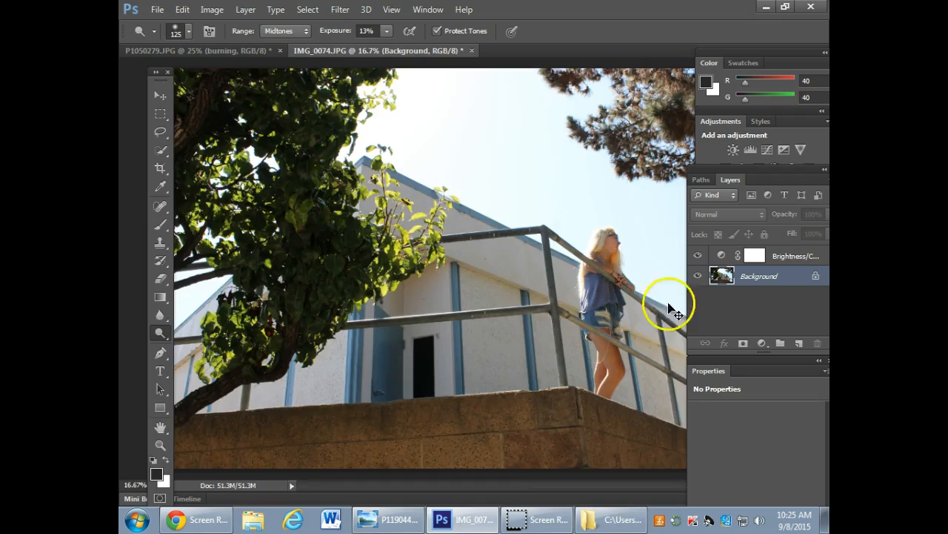
{"action": "key", "text": "ctrl+minus"}
{"action": "key", "text": "ctrl+minus"}
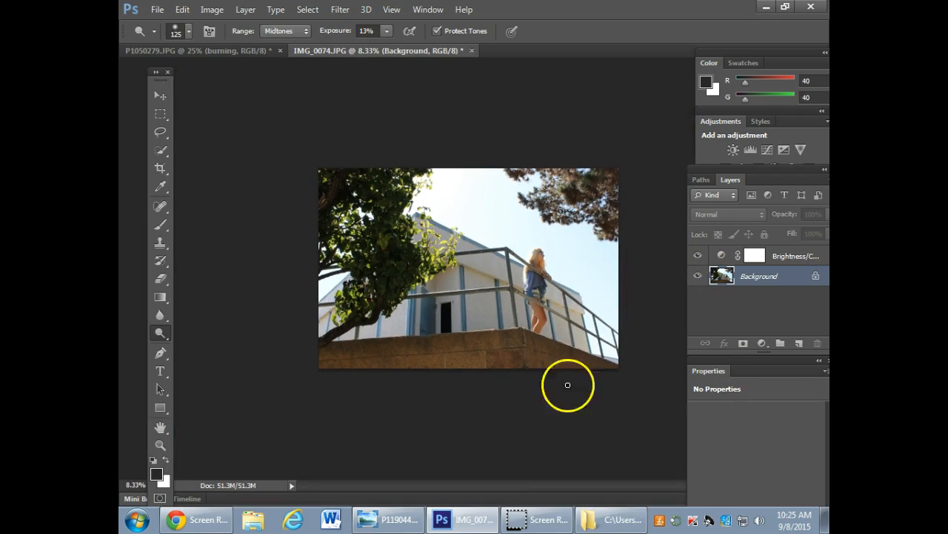
{"action": "key", "text": "bracketright"}
{"action": "key", "text": "bracketright"}
{"action": "key", "text": "bracketright"}
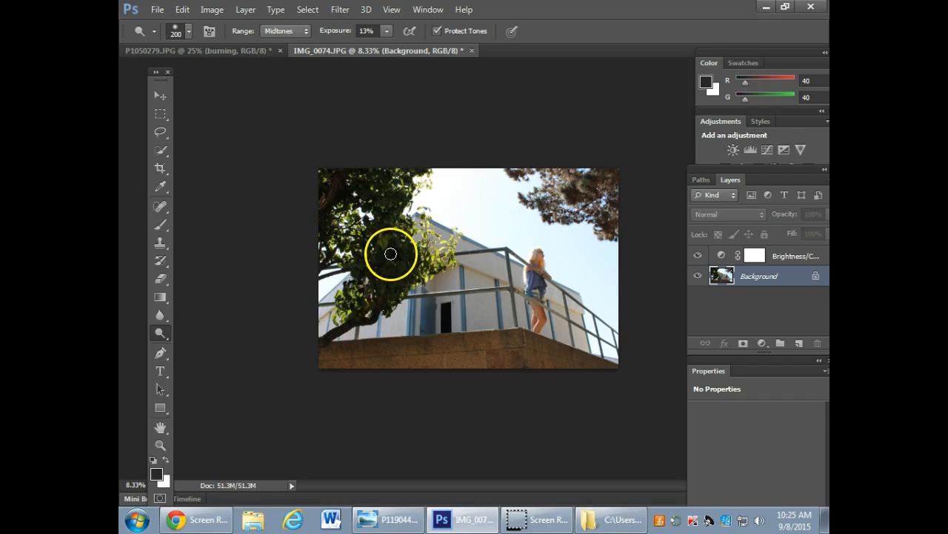
{"action": "key", "text": "bracketright"}
{"action": "key", "text": "bracketright"}
{"action": "key", "text": "bracketright"}
{"action": "key", "text": "bracketright"}
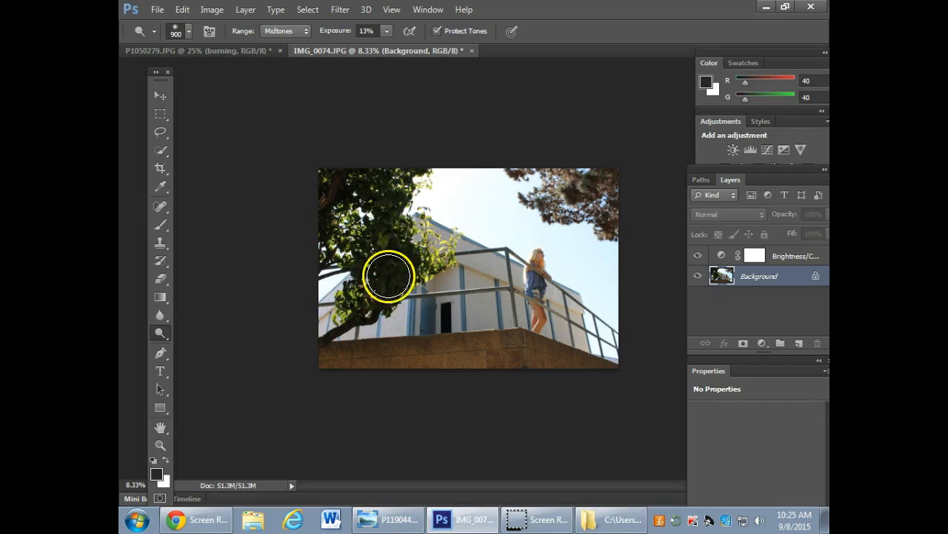
{"action": "mouse_move", "coordinate": [389, 261]}
{"action": "left_mouse_down"}
{"action": "mouse_move", "coordinate": [377, 177]}
{"action": "mouse_move", "coordinate": [361, 264]}
{"action": "mouse_move", "coordinate": [356, 193]}
{"action": "mouse_move", "coordinate": [343, 235]}
{"action": "mouse_move", "coordinate": [393, 176]}
{"action": "mouse_move", "coordinate": [391, 283]}
{"action": "mouse_move", "coordinate": [381, 182]}
{"action": "mouse_move", "coordinate": [332, 216]}
{"action": "mouse_move", "coordinate": [363, 175]}
{"action": "mouse_move", "coordinate": [340, 229]}
{"action": "mouse_move", "coordinate": [313, 251]}
{"action": "mouse_move", "coordinate": [345, 190]}
{"action": "left_mouse_up"}
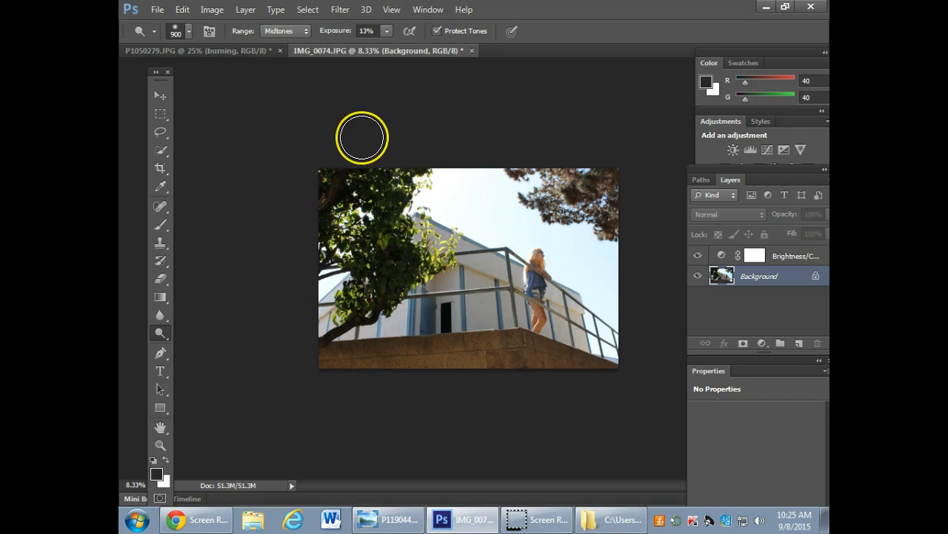
{"action": "mouse_move", "coordinate": [362, 137]}
{"action": "left_mouse_down"}
{"action": "mouse_move", "coordinate": [393, 159]}
{"action": "mouse_move", "coordinate": [353, 163]}
{"action": "mouse_move", "coordinate": [390, 127]}
{"action": "mouse_move", "coordinate": [355, 153]}
{"action": "mouse_move", "coordinate": [383, 265]}
{"action": "mouse_move", "coordinate": [361, 195]}
{"action": "mouse_move", "coordinate": [368, 186]}
{"action": "mouse_move", "coordinate": [599, 229]}
{"action": "mouse_move", "coordinate": [457, 190]}
{"action": "mouse_move", "coordinate": [451, 165]}
{"action": "mouse_move", "coordinate": [457, 198]}
{"action": "mouse_move", "coordinate": [455, 180]}
{"action": "mouse_move", "coordinate": [455, 190]}
{"action": "mouse_move", "coordinate": [430, 195]}
{"action": "left_mouse_up"}
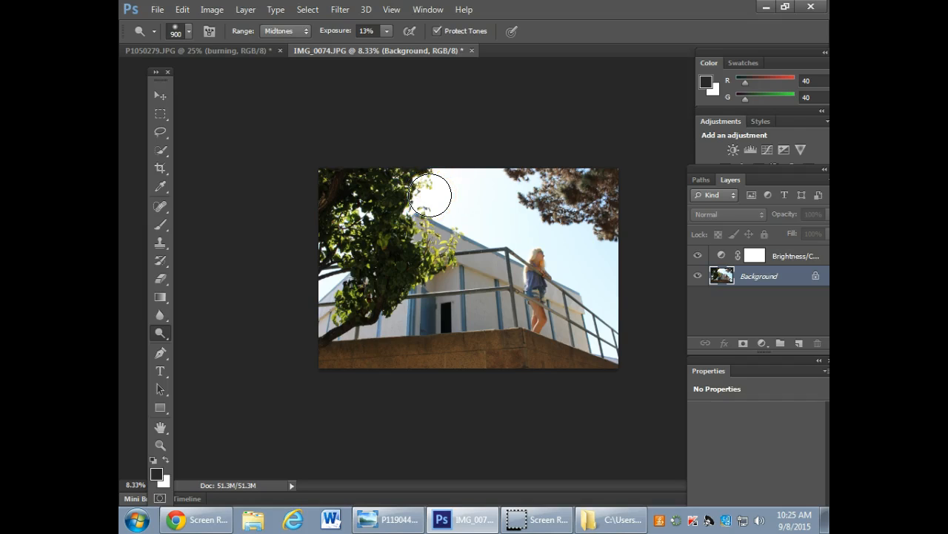
{"action": "mouse_move", "coordinate": [434, 198]}
{"action": "left_mouse_down"}
{"action": "mouse_move", "coordinate": [434, 106]}
{"action": "mouse_move", "coordinate": [423, 111]}
{"action": "left_mouse_up"}
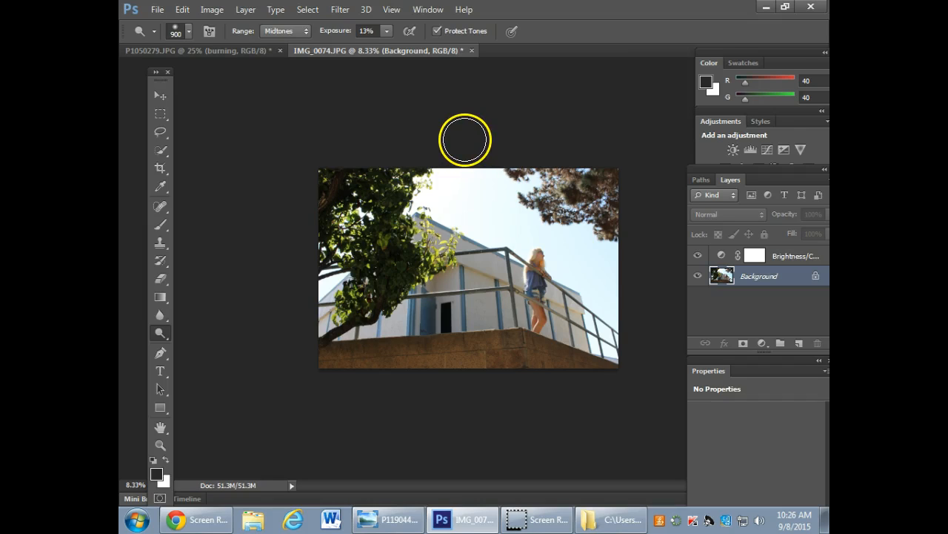
Close the Per 2 PORTRAITS folder and open P1040027.JPG from the desktop in Adobe Photoshop CS6.
{"action": "left_click", "coordinate": [765, 8]}
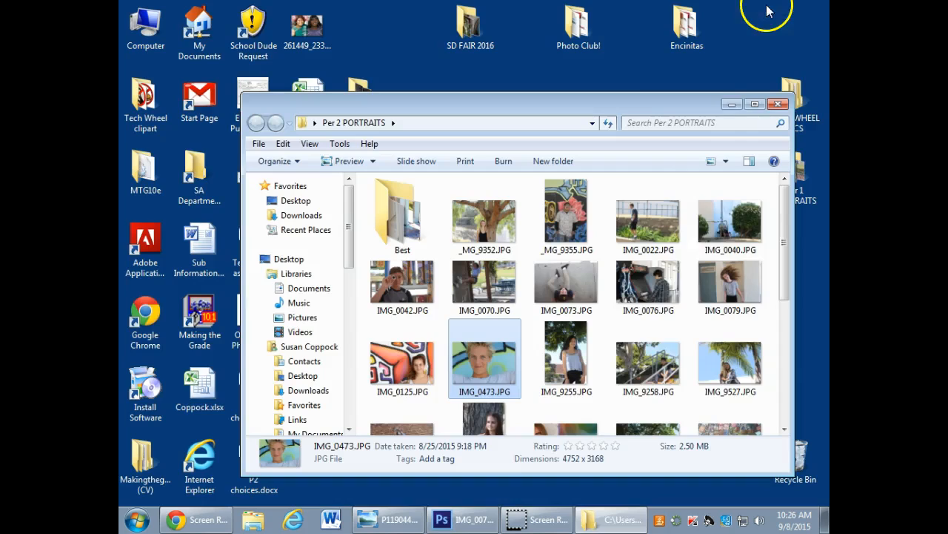
{"action": "left_click", "coordinate": [779, 104]}
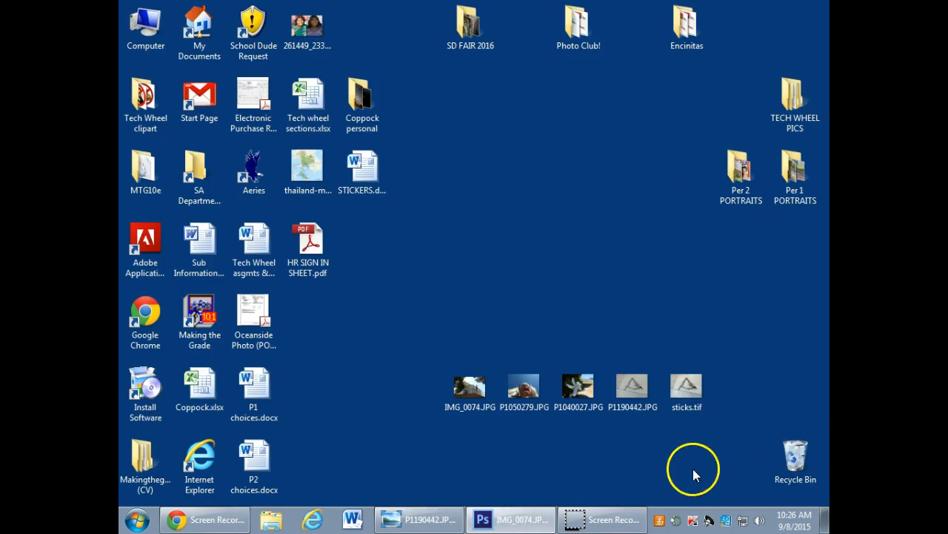
{"action": "right_click", "coordinate": [579, 383]}
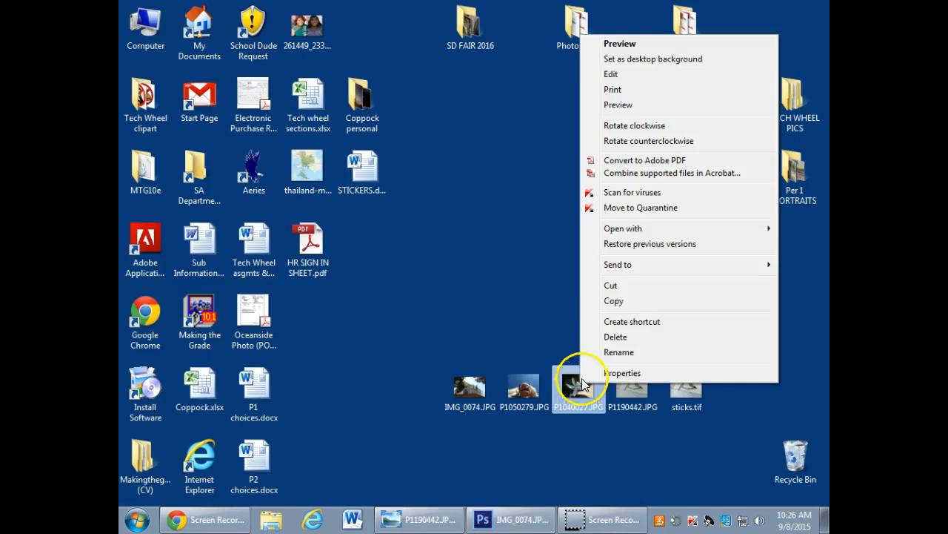
{"action": "mouse_move", "coordinate": [632, 229]}
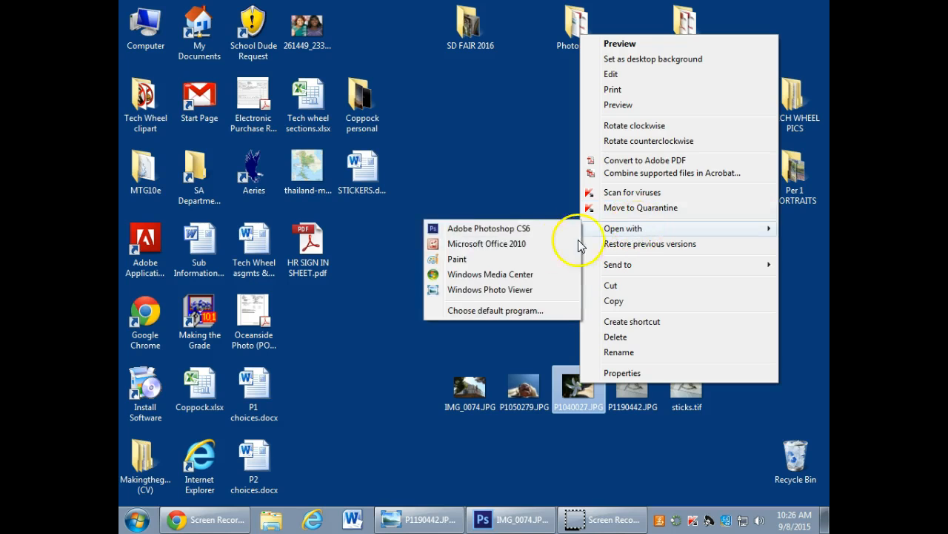
{"action": "left_click", "coordinate": [510, 219]}
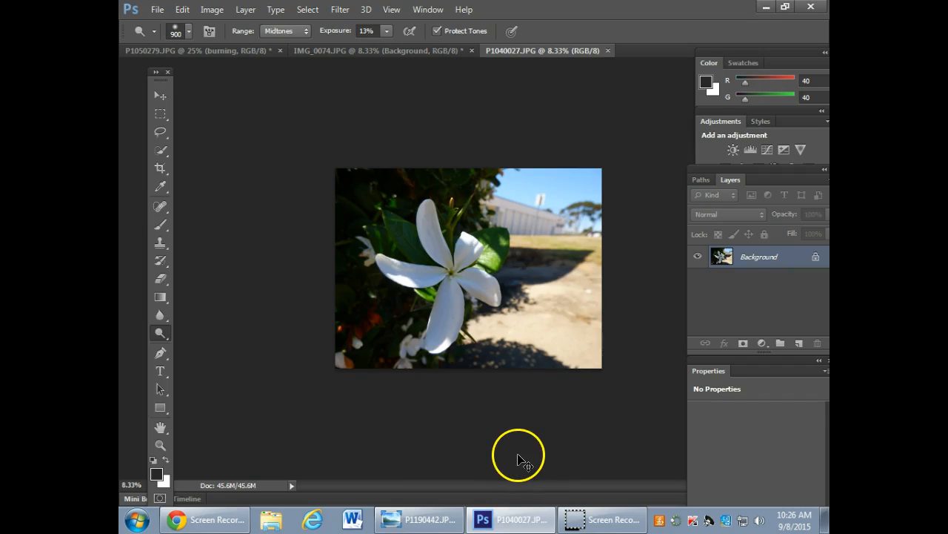
Burn the sky and building behind the flower with a 1000 px brush, Midtones range and 11% exposure.
{"action": "key", "text": "ctrl+plus"}
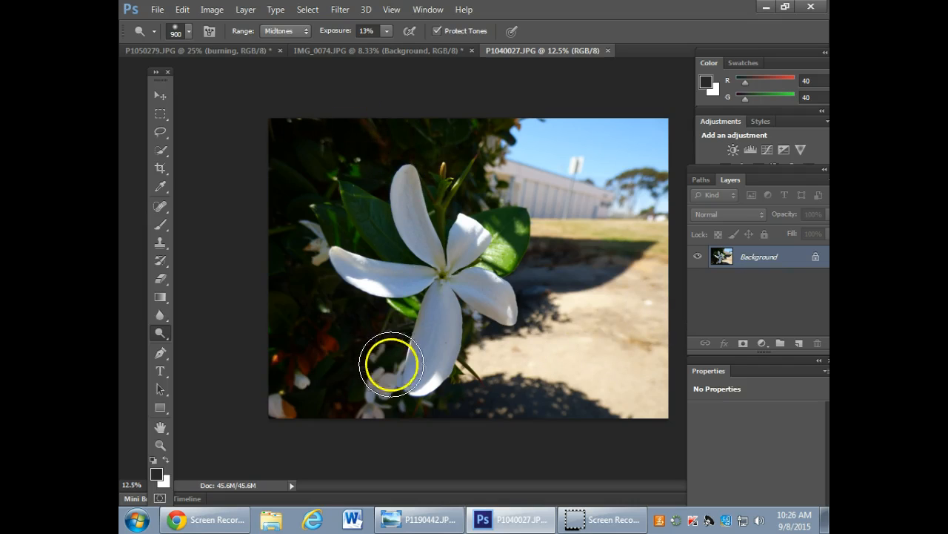
{"action": "right_click", "coordinate": [164, 337]}
{"action": "left_click", "coordinate": [212, 345]}
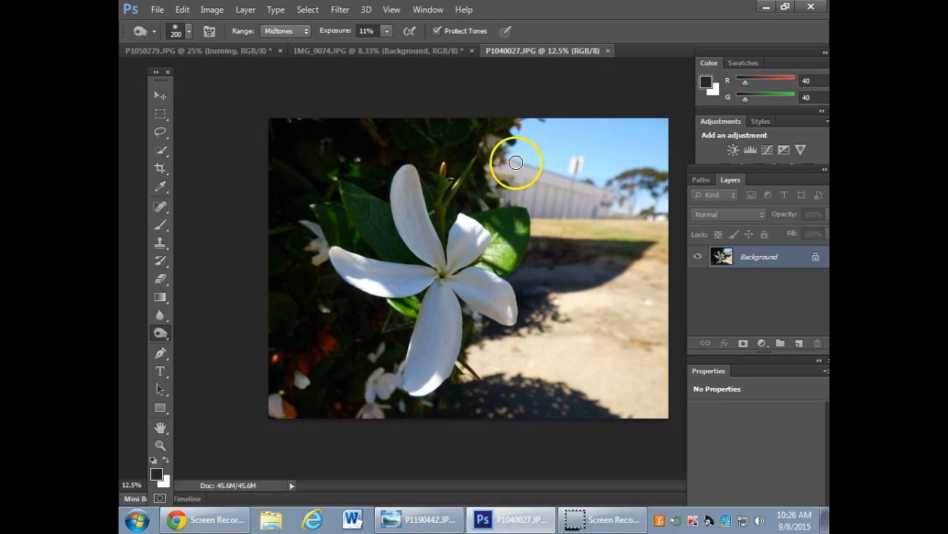
{"action": "key", "text": "bracketright"}
{"action": "mouse_move", "coordinate": [519, 140]}
{"action": "left_mouse_down"}
{"action": "mouse_move", "coordinate": [589, 124]}
{"action": "mouse_move", "coordinate": [635, 127]}
{"action": "mouse_move", "coordinate": [557, 155]}
{"action": "mouse_move", "coordinate": [580, 183]}
{"action": "mouse_move", "coordinate": [505, 164]}
{"action": "mouse_move", "coordinate": [660, 149]}
{"action": "mouse_move", "coordinate": [494, 188]}
{"action": "mouse_move", "coordinate": [695, 211]}
{"action": "left_mouse_up"}
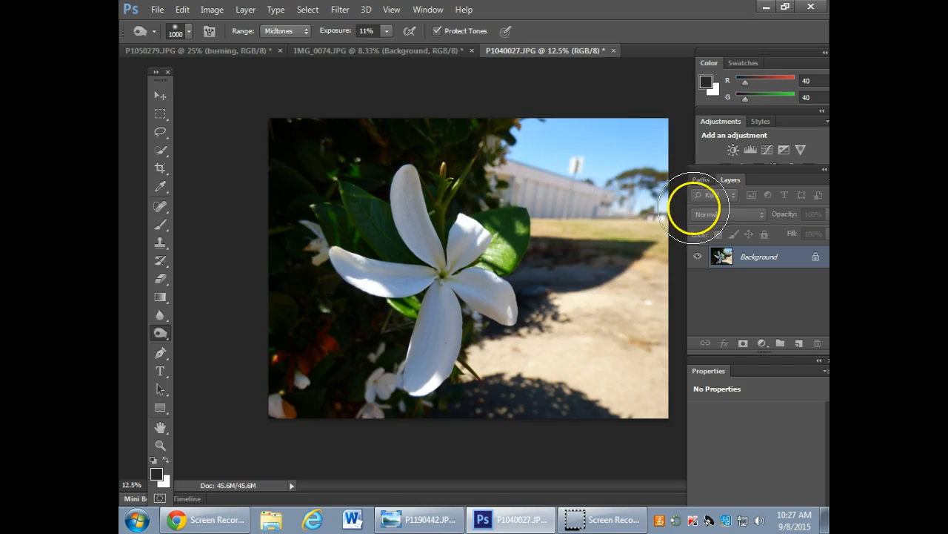
Burn the bright sandy ground beside the flower, reducing the brush to about 600 px near the petals.
{"action": "mouse_move", "coordinate": [558, 367]}
{"action": "left_mouse_down"}
{"action": "mouse_move", "coordinate": [517, 355]}
{"action": "mouse_move", "coordinate": [673, 378]}
{"action": "mouse_move", "coordinate": [487, 355]}
{"action": "mouse_move", "coordinate": [665, 358]}
{"action": "mouse_move", "coordinate": [549, 323]}
{"action": "mouse_move", "coordinate": [639, 272]}
{"action": "left_mouse_up"}
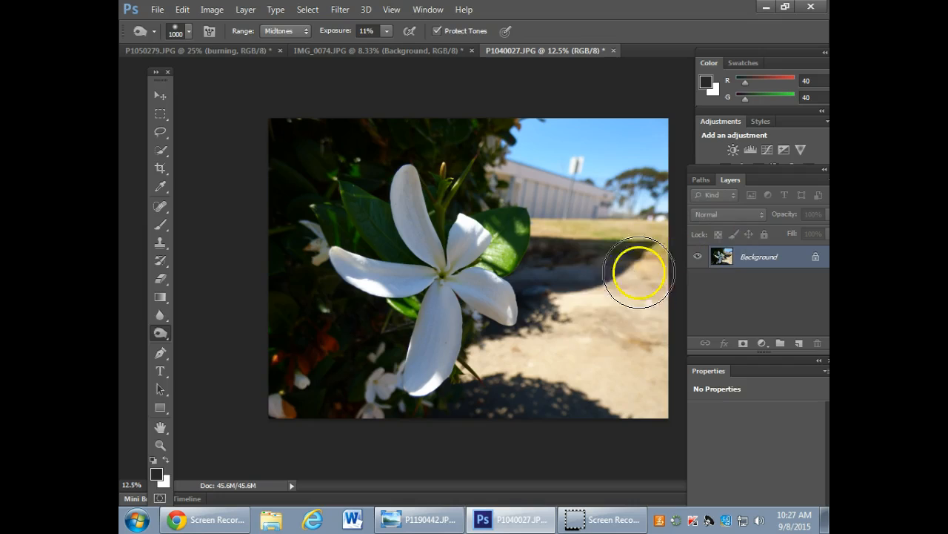
{"action": "key", "text": "bracketleft"}
{"action": "key", "text": "bracketleft"}
{"action": "key", "text": "bracketleft"}
{"action": "key", "text": "bracketleft"}
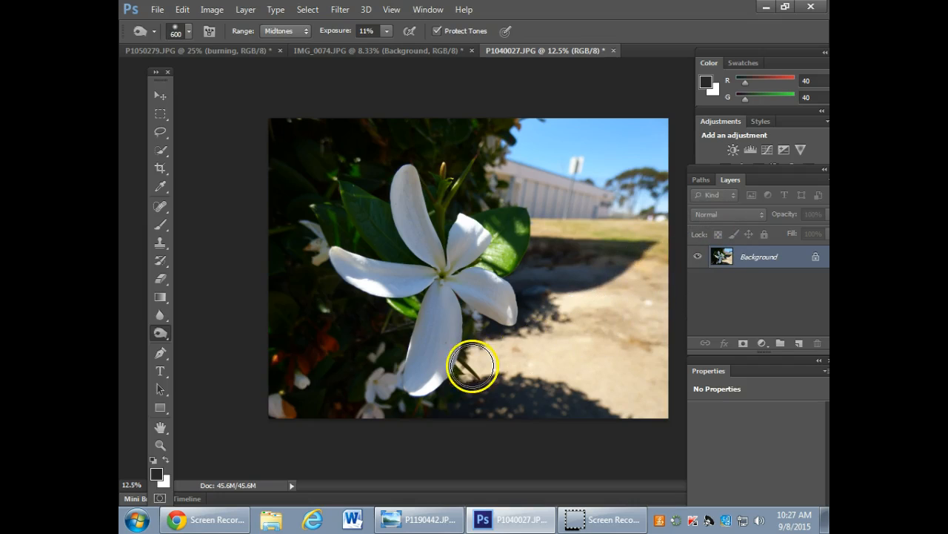
{"action": "key", "text": "bracketleft"}
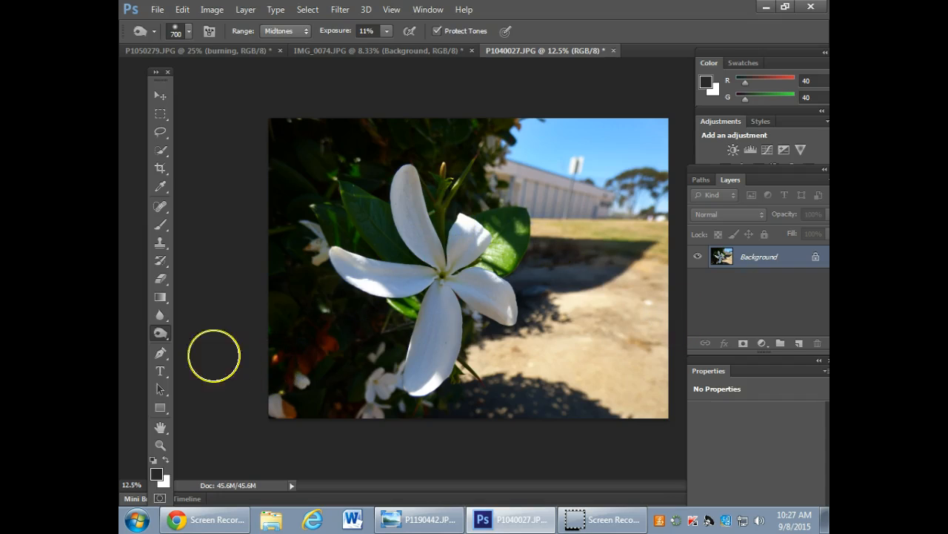
Dodge the white flower's petals on the Background layer with a 500 px brush, Midtones range and 13% exposure.
{"action": "right_click", "coordinate": [151, 330]}
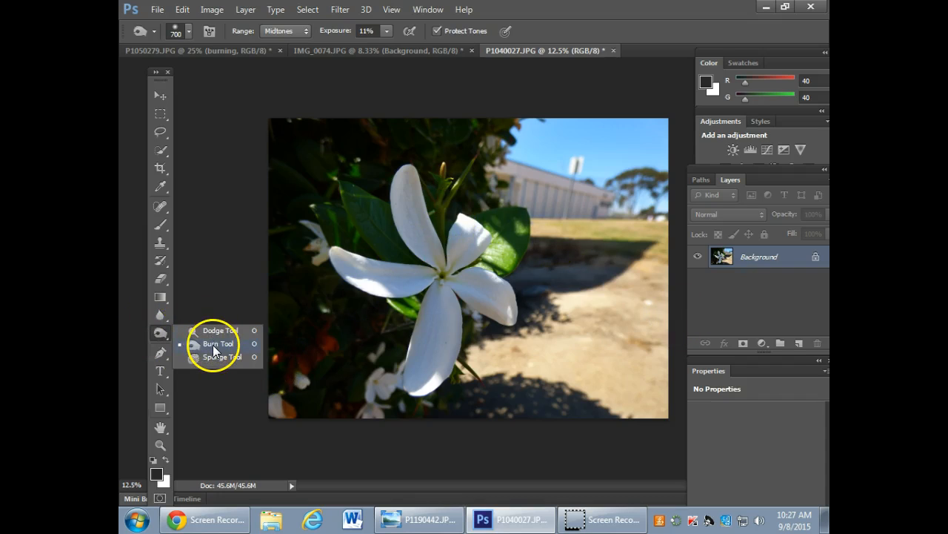
{"action": "left_click", "coordinate": [218, 330]}
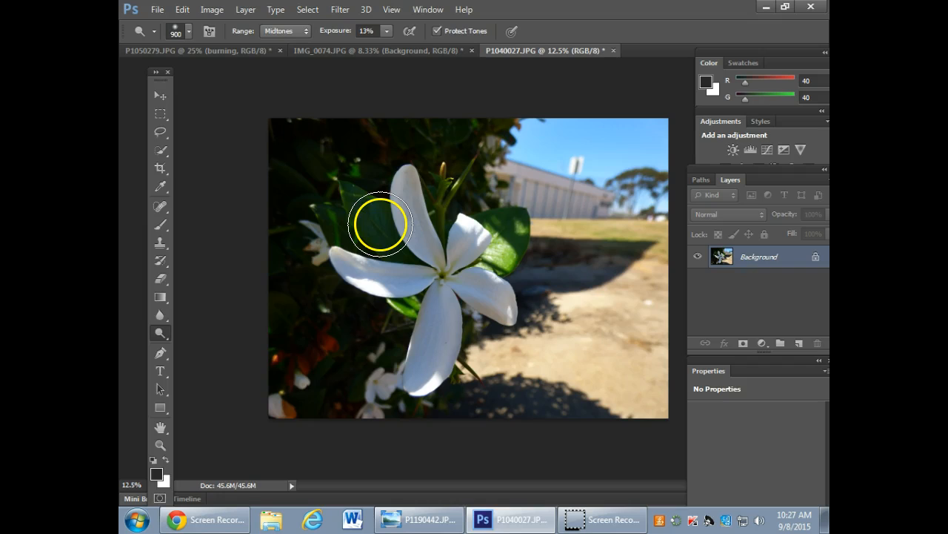
{"action": "key", "text": "bracketleft"}
{"action": "key", "text": "bracketleft"}
{"action": "key", "text": "bracketleft"}
{"action": "key", "text": "bracketleft"}
{"action": "mouse_move", "coordinate": [405, 179]}
{"action": "left_mouse_down"}
{"action": "mouse_move", "coordinate": [415, 239]}
{"action": "mouse_move", "coordinate": [410, 178]}
{"action": "left_mouse_up"}
{"action": "key", "text": "bracketright"}
{"action": "key", "text": "bracketright"}
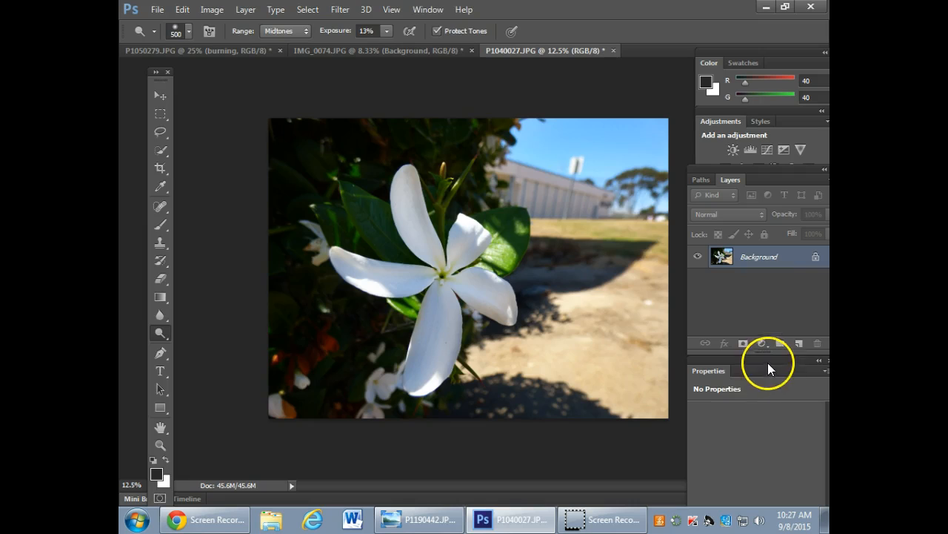
Show the History panel and move it fully into view over the photo.
{"action": "left_click", "coordinate": [426, 10]}
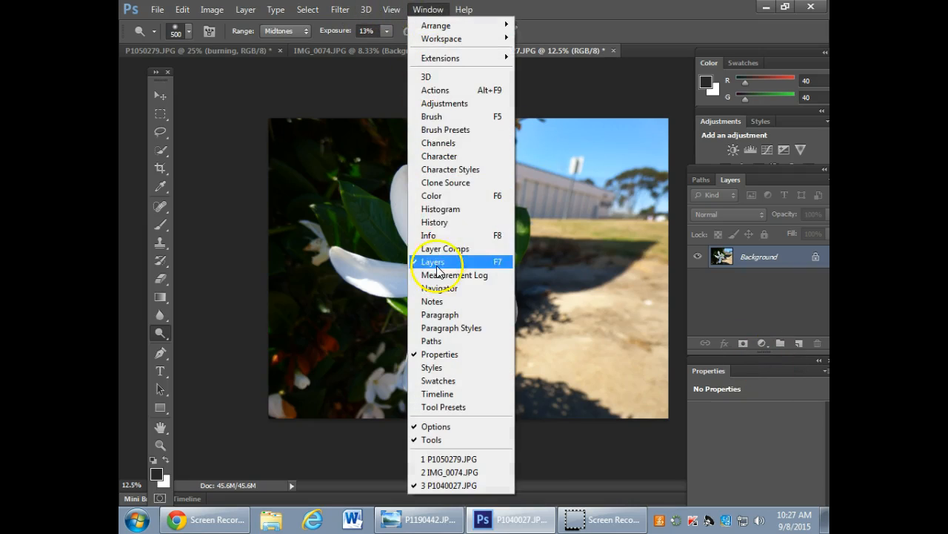
{"action": "left_click", "coordinate": [435, 221]}
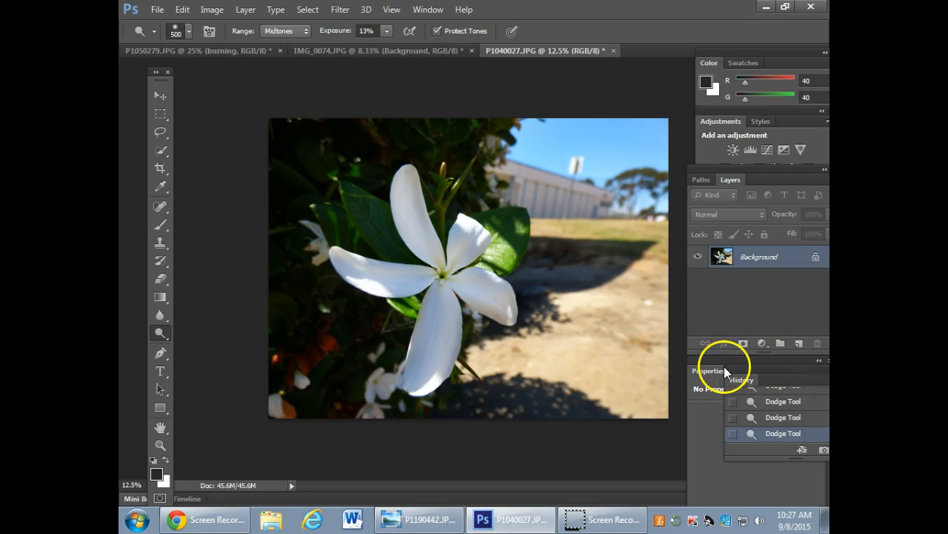
{"action": "left_click_drag", "start_coordinate": [733, 380], "coordinate": [638, 386]}
Step back and forth through the recorded Dodge Tool states, and revert the photo to its original P1040027.JPG snapshot.
{"action": "mouse_move", "coordinate": [769, 439]}
{"action": "left_mouse_down"}
{"action": "mouse_move", "coordinate": [773, 398]}
{"action": "mouse_move", "coordinate": [767, 424]}
{"action": "left_mouse_up"}
{"action": "left_click", "coordinate": [726, 400]}
{"action": "left_click", "coordinate": [742, 442]}
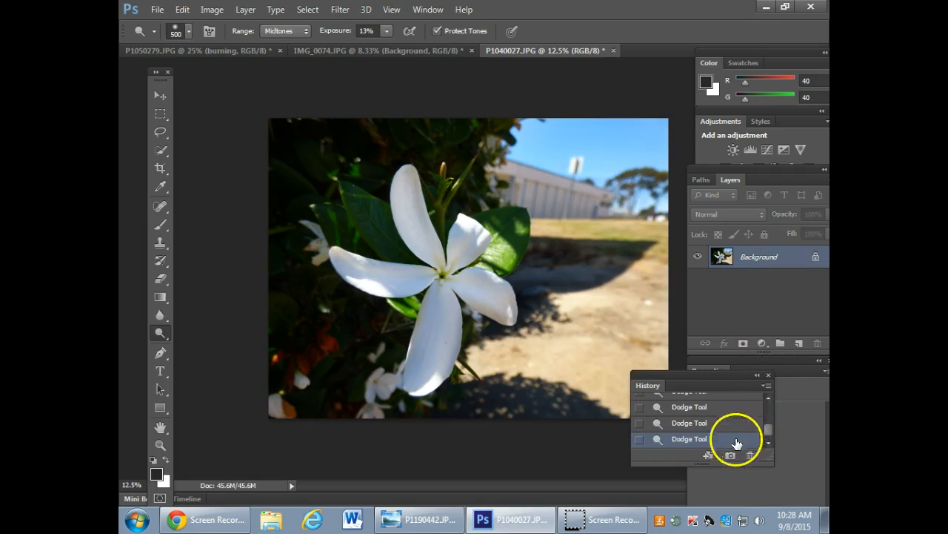
{"action": "mouse_move", "coordinate": [767, 424]}
{"action": "left_mouse_down"}
{"action": "mouse_move", "coordinate": [768, 409]}
{"action": "mouse_move", "coordinate": [768, 438]}
{"action": "left_mouse_up"}
{"action": "left_click", "coordinate": [737, 407]}
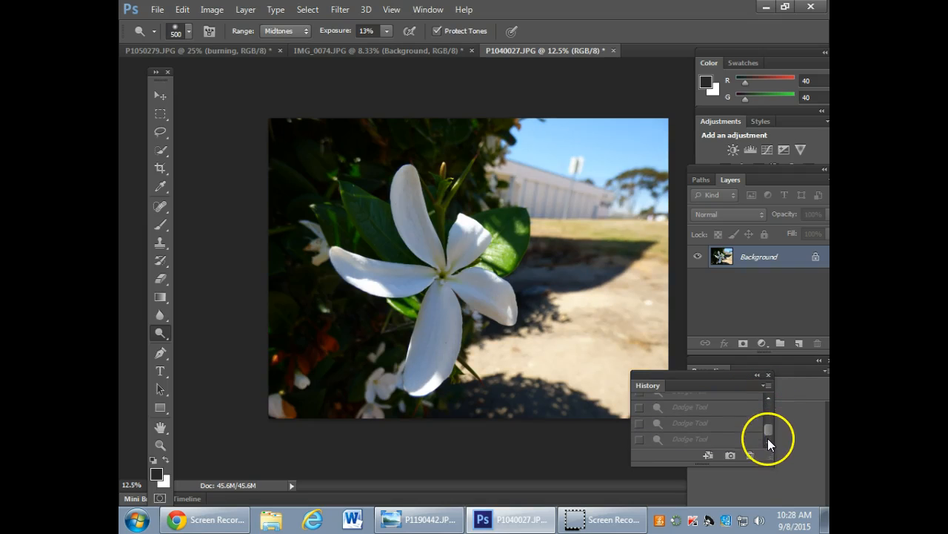
{"action": "left_click", "coordinate": [727, 442]}
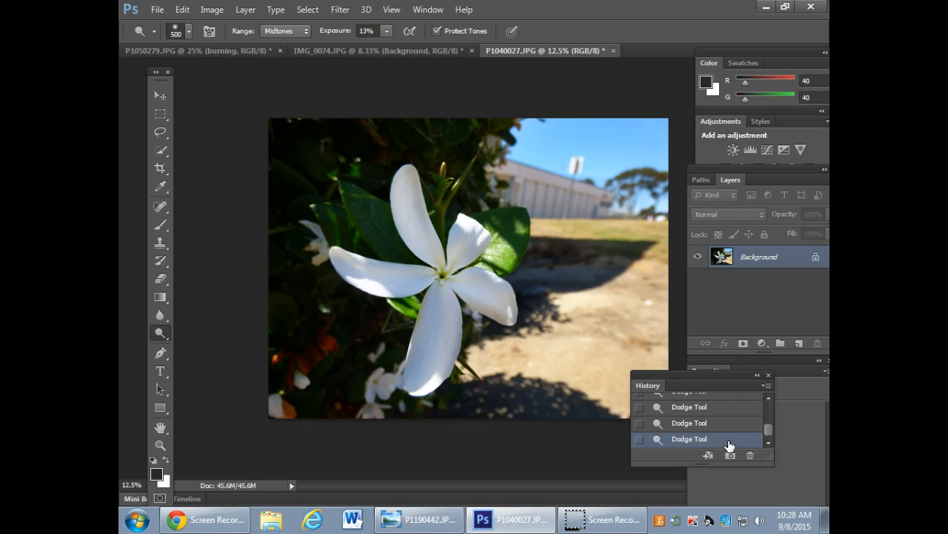
{"action": "left_click_drag", "start_coordinate": [771, 426], "coordinate": [768, 400]}
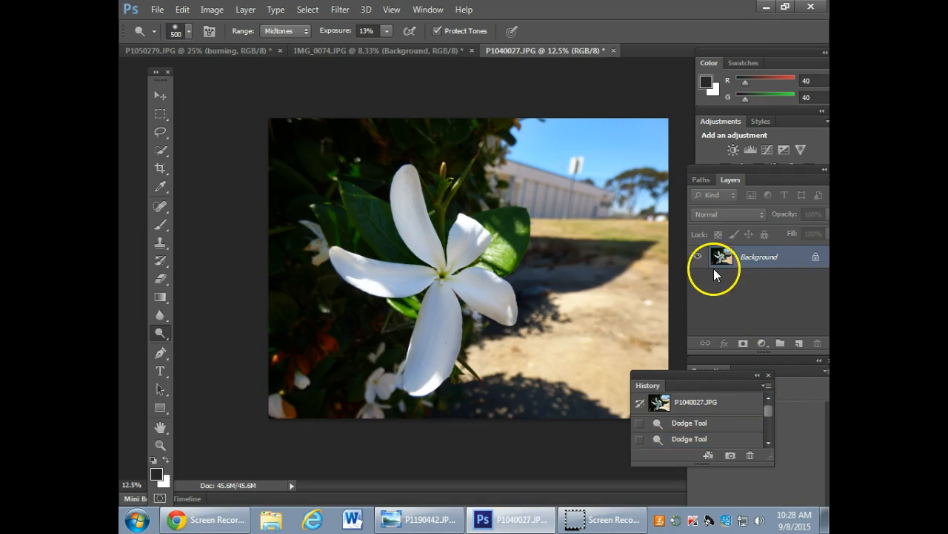
{"action": "left_click", "coordinate": [721, 403]}
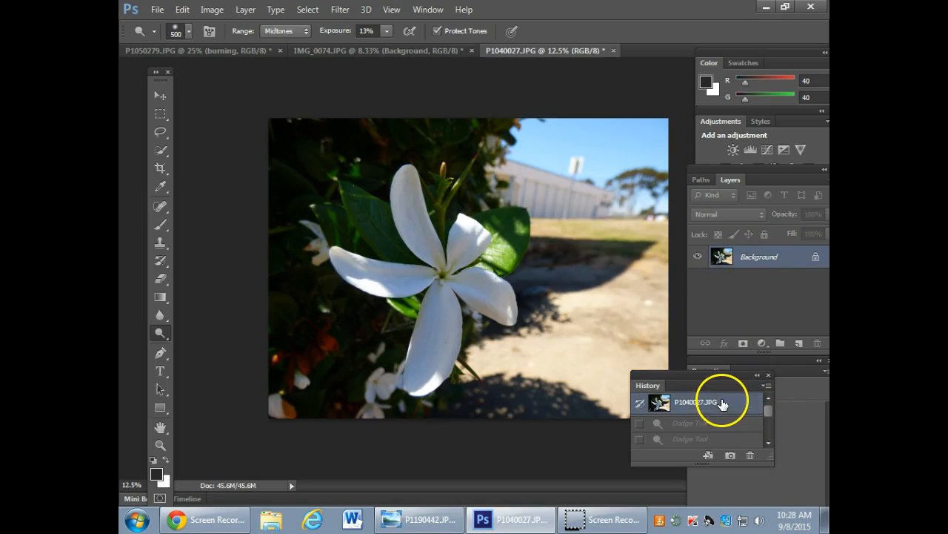
Duplicate the Background layer as "dodging and burning" and move the History panel off the photo.
{"action": "right_click", "coordinate": [767, 263]}
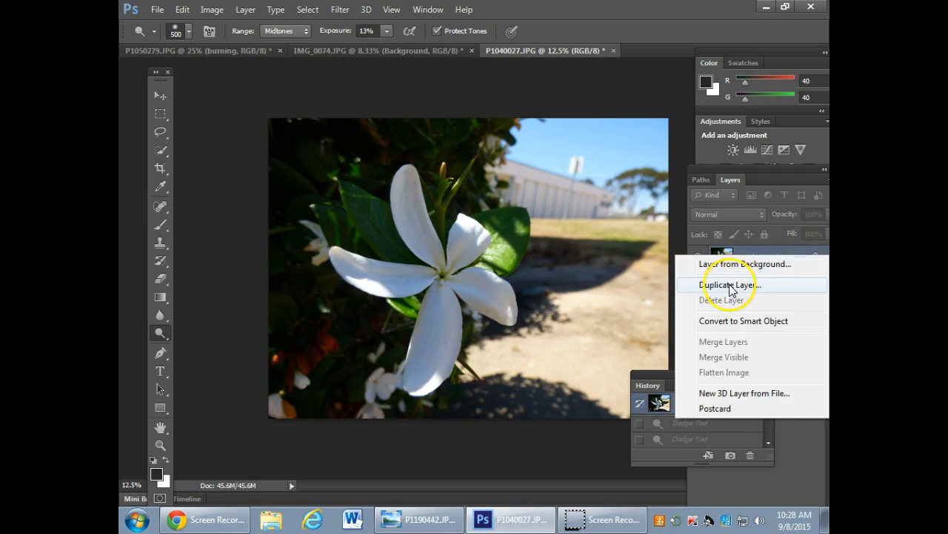
{"action": "left_click", "coordinate": [731, 286]}
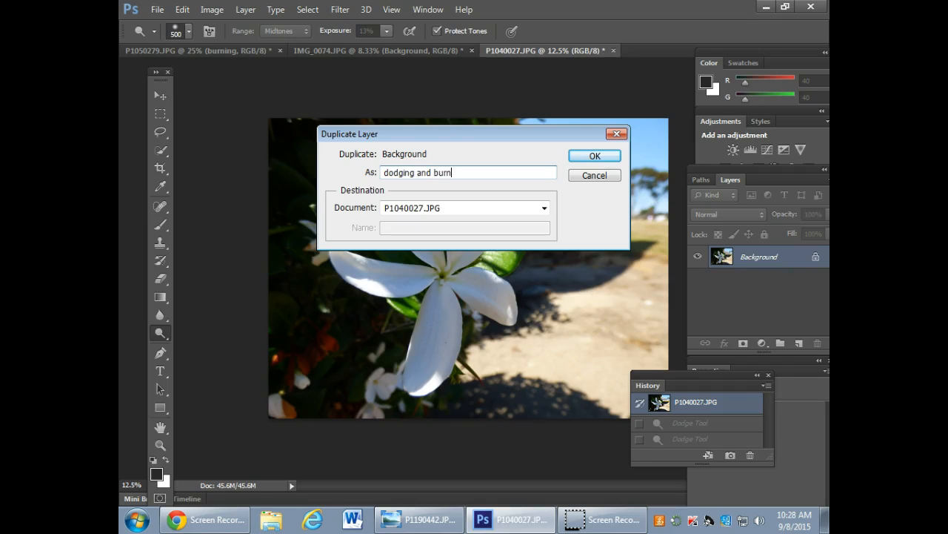
{"action": "type", "text": "dodging and burning"}
{"action": "key", "text": "Return"}
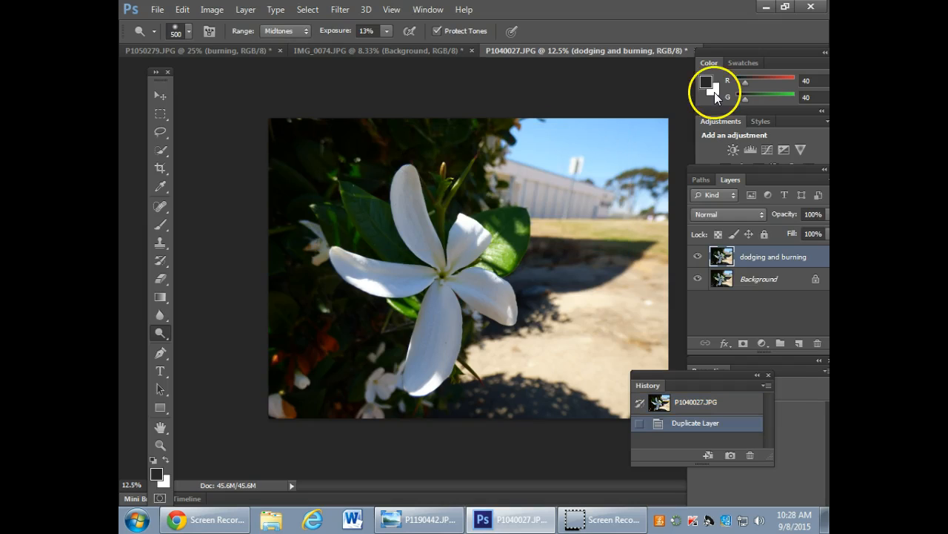
{"action": "left_click_drag", "start_coordinate": [721, 375], "coordinate": [794, 413]}
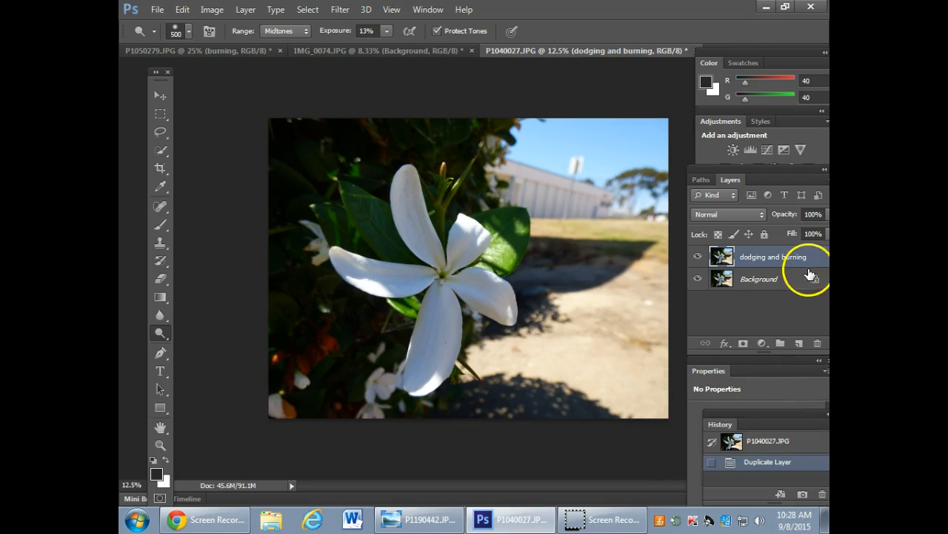
Dodge the flower's petals and nearby foliage on the dodging and burning layer at 13% exposure, enlarging the brush to 800 px.
{"action": "mouse_move", "coordinate": [410, 183]}
{"action": "left_mouse_down"}
{"action": "mouse_move", "coordinate": [417, 230]}
{"action": "mouse_move", "coordinate": [415, 197]}
{"action": "mouse_move", "coordinate": [441, 261]}
{"action": "mouse_move", "coordinate": [409, 175]}
{"action": "mouse_move", "coordinate": [457, 255]}
{"action": "left_mouse_up"}
{"action": "mouse_move", "coordinate": [324, 269]}
{"action": "left_mouse_down"}
{"action": "mouse_move", "coordinate": [434, 279]}
{"action": "mouse_move", "coordinate": [427, 387]}
{"action": "left_mouse_up"}
{"action": "key", "text": "bracketright"}
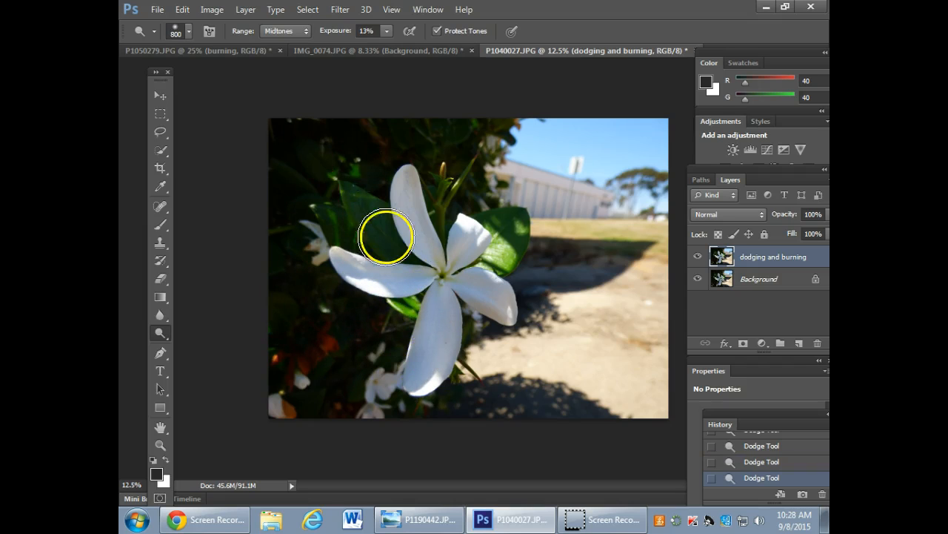
{"action": "key", "text": "bracketright"}
{"action": "key", "text": "bracketright"}
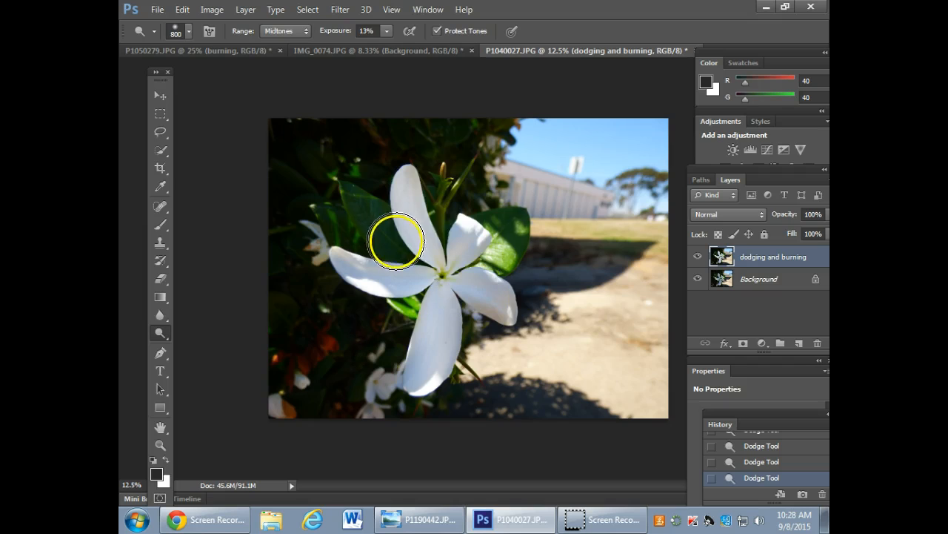
Burn the sky, building and ground behind the flower with a 700 px brush, Midtones range and 11% exposure.
{"action": "left_click", "coordinate": [160, 333]}
{"action": "left_click", "coordinate": [216, 342]}
{"action": "mouse_move", "coordinate": [536, 158]}
{"action": "left_mouse_down"}
{"action": "mouse_move", "coordinate": [576, 113]}
{"action": "mouse_move", "coordinate": [689, 160]}
{"action": "mouse_move", "coordinate": [516, 159]}
{"action": "mouse_move", "coordinate": [669, 189]}
{"action": "mouse_move", "coordinate": [478, 186]}
{"action": "mouse_move", "coordinate": [676, 246]}
{"action": "mouse_move", "coordinate": [541, 205]}
{"action": "mouse_move", "coordinate": [634, 207]}
{"action": "mouse_move", "coordinate": [534, 205]}
{"action": "left_mouse_up"}
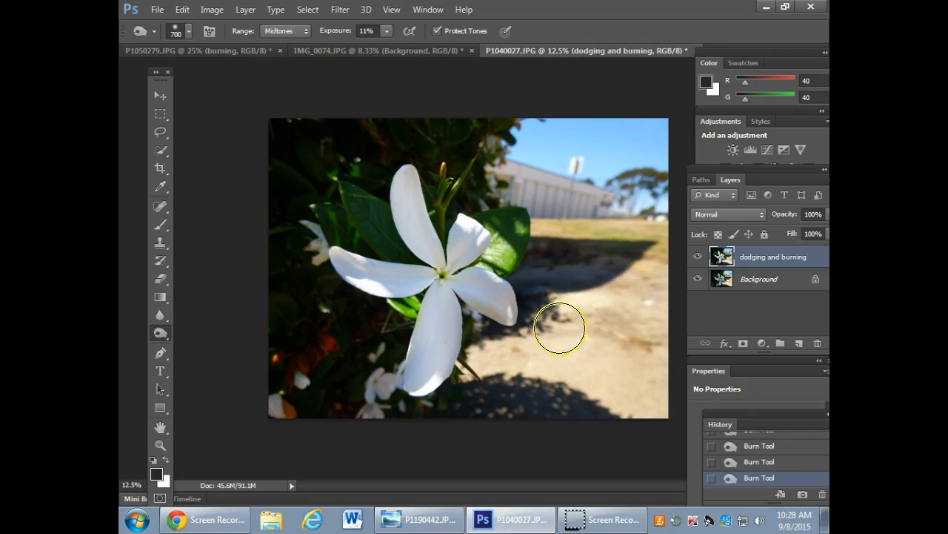
Toggle the dodging and burning layer's visibility repeatedly to compare the photo before and after the retouching.
{"action": "left_click", "coordinate": [697, 257]}
{"action": "left_click", "coordinate": [697, 257]}
{"action": "left_click", "coordinate": [697, 257]}
{"action": "left_click", "coordinate": [698, 258]}
{"action": "left_click", "coordinate": [698, 257]}
{"action": "left_click", "coordinate": [698, 257]}
{"action": "left_click", "coordinate": [698, 257]}
{"action": "left_click", "coordinate": [697, 257]}
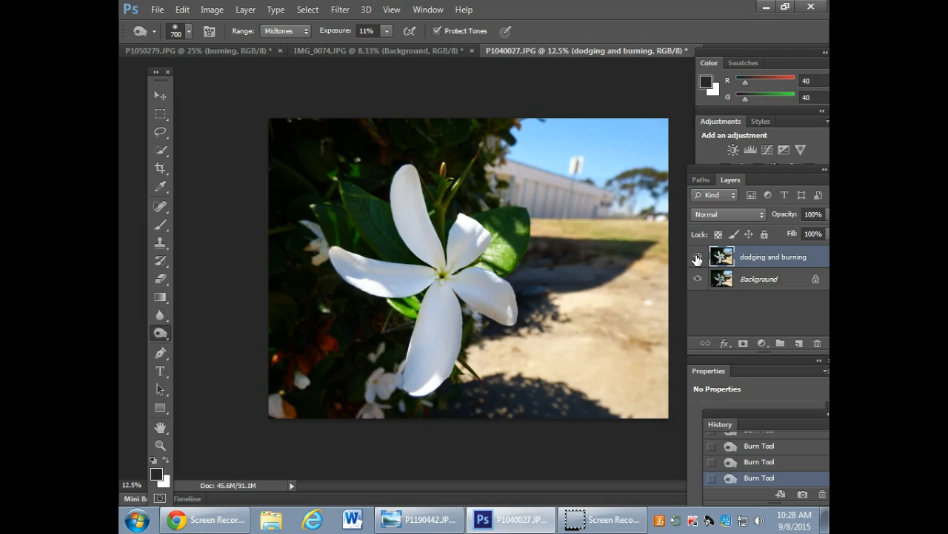
{"action": "left_click", "coordinate": [697, 257]}
{"action": "left_click", "coordinate": [697, 258]}
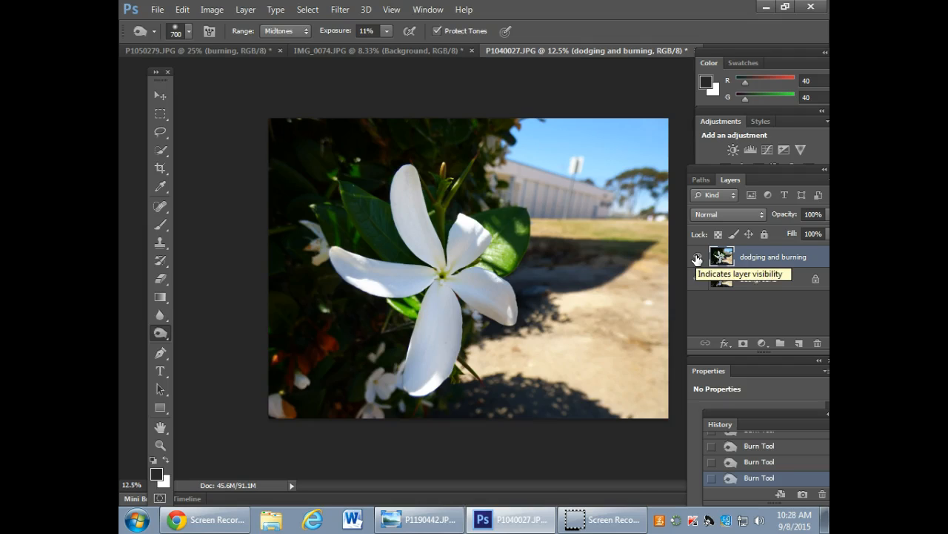
{"action": "left_click", "coordinate": [790, 267]}
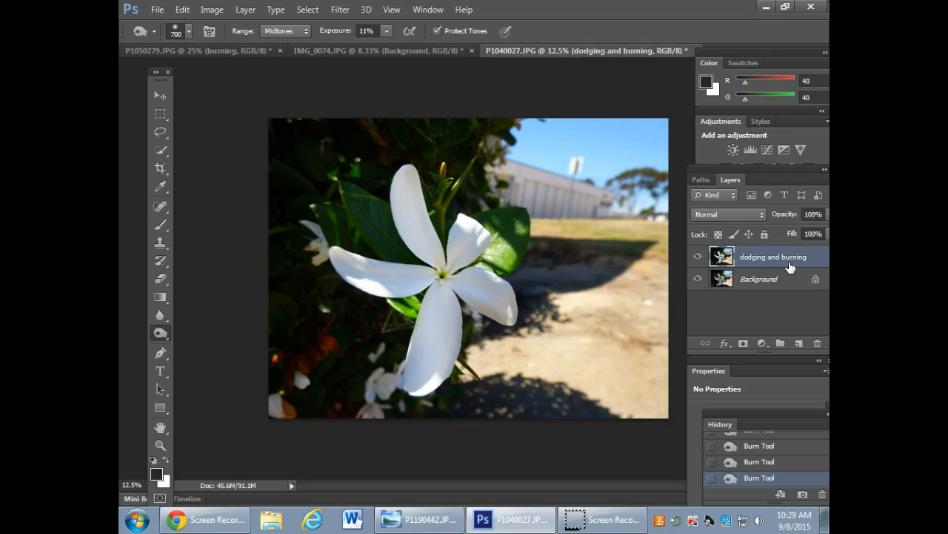
{"action": "left_click", "coordinate": [697, 259]}
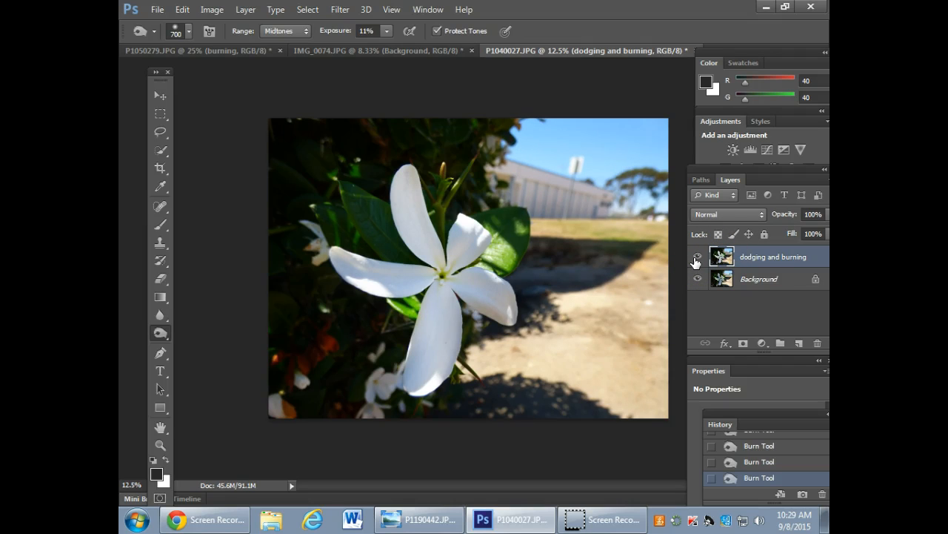